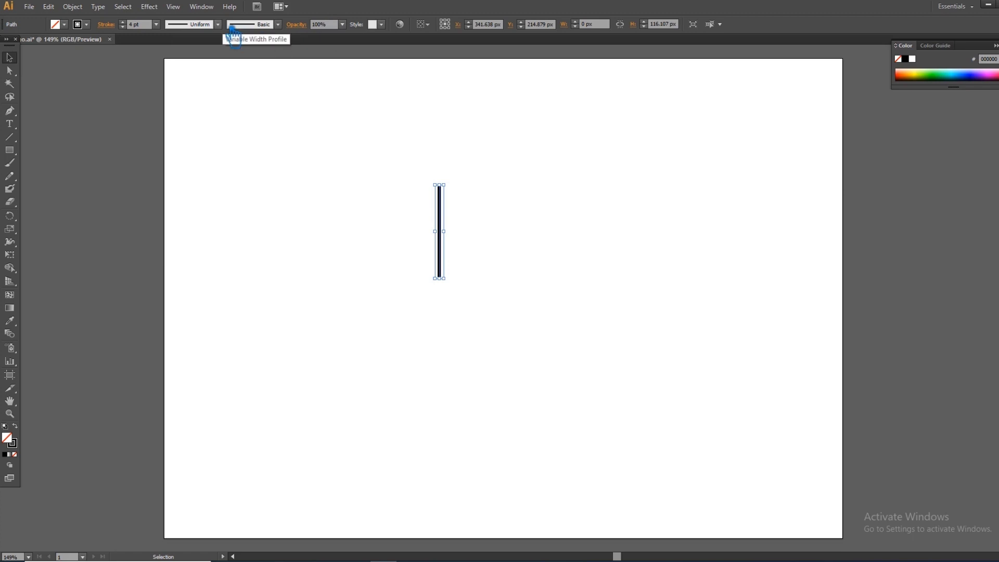
Apply the 5 pt. Round brush to the vertical line.
click(278, 25)
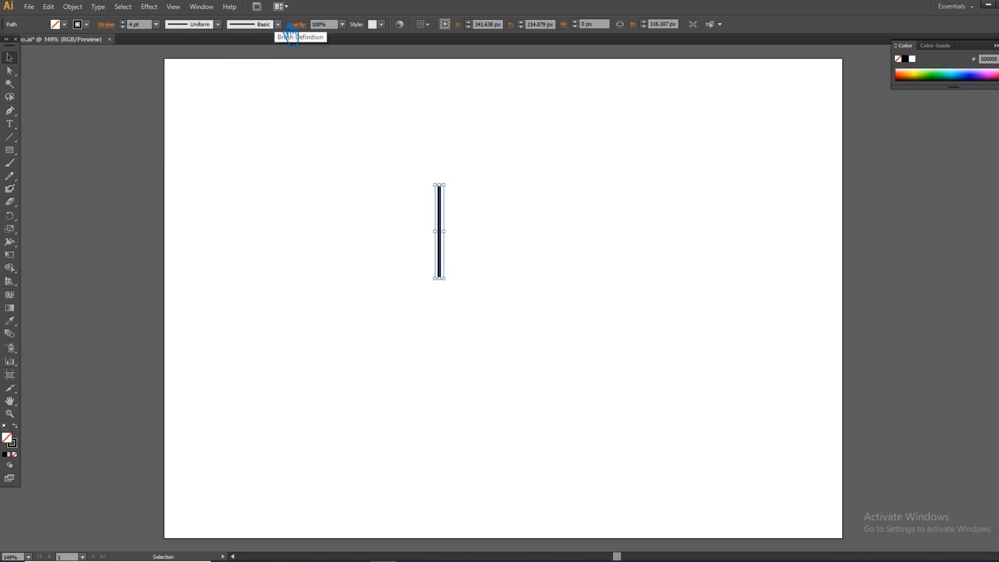
click(278, 25)
click(196, 51)
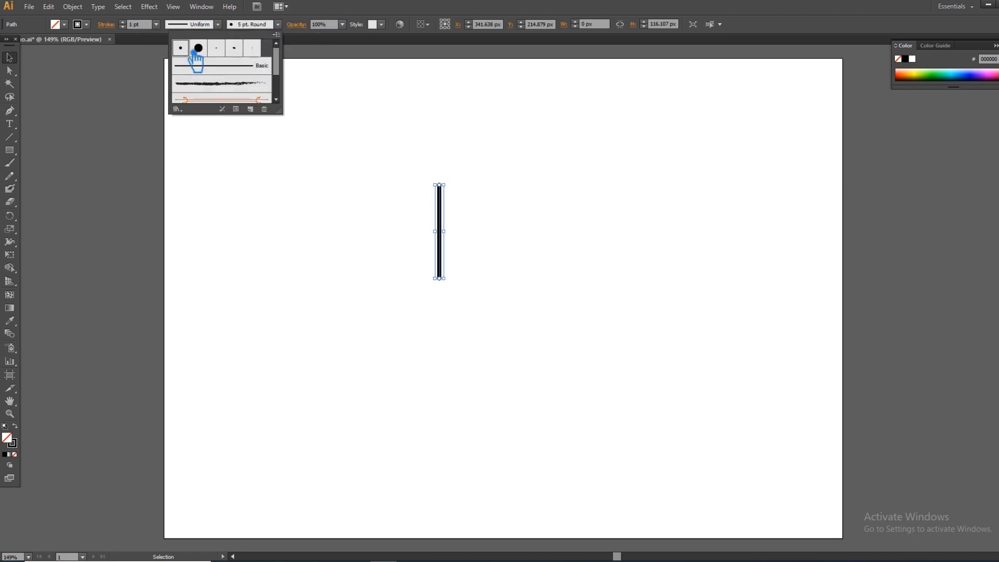
click(497, 4)
click(510, 250)
click(440, 257)
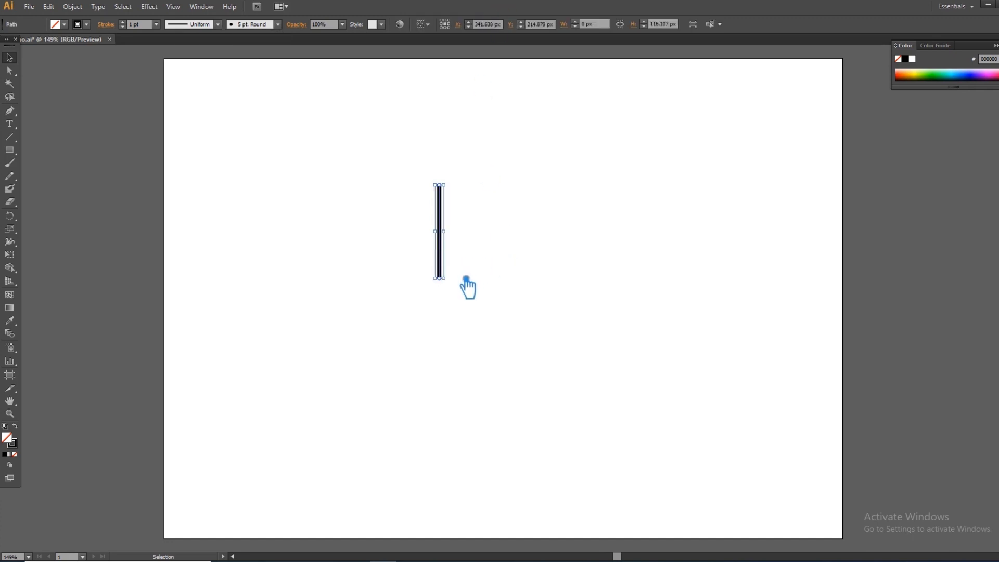
click(16, 220)
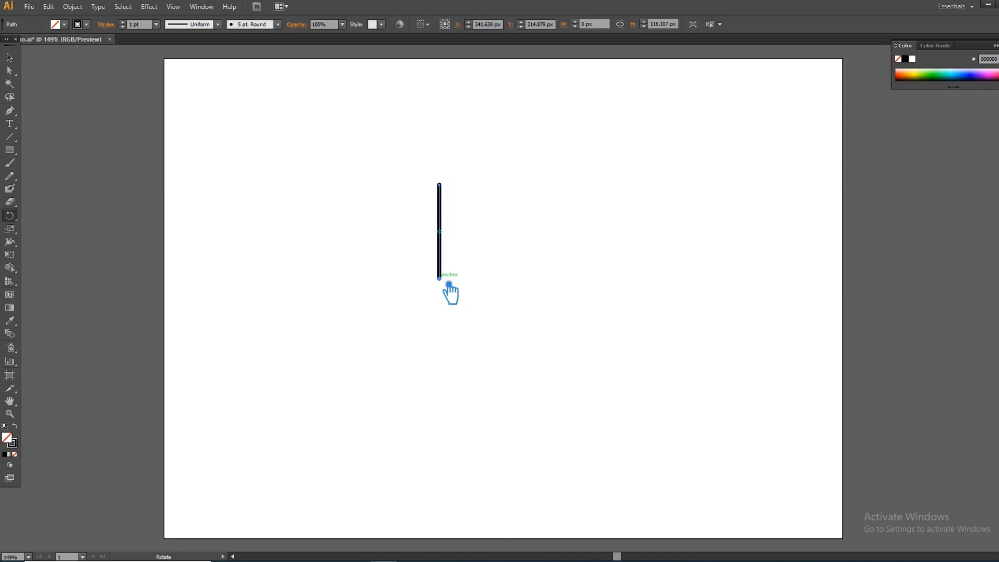
click(439, 256)
mouse_move(450, 261)
mouse_down()
mouse_move(462, 267)
mouse_move(456, 255)
mouse_up()
key(ctrl+z)
Create a copy of the vertical line rotated 10° about its lower end.
alt+click(450, 285)
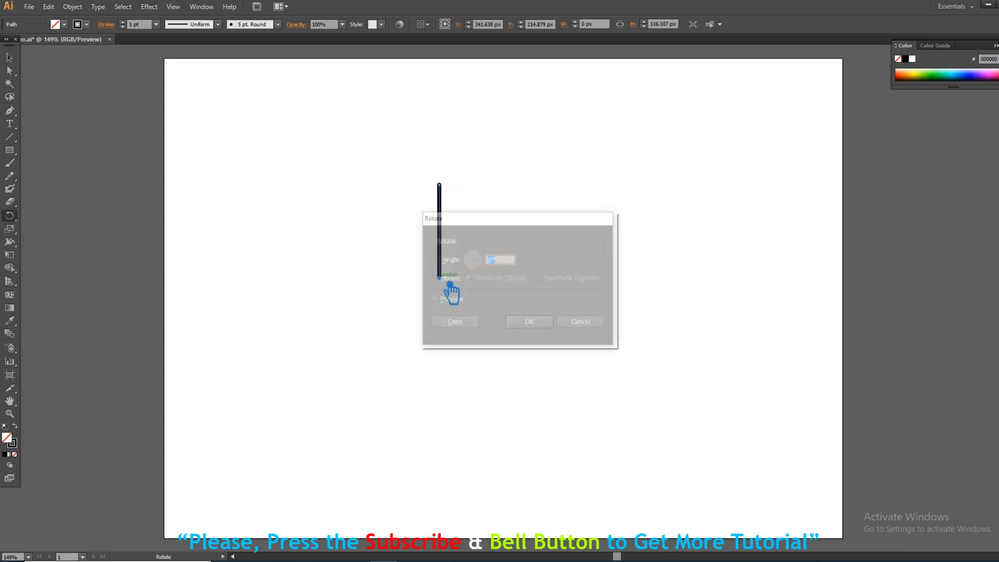
text(1)
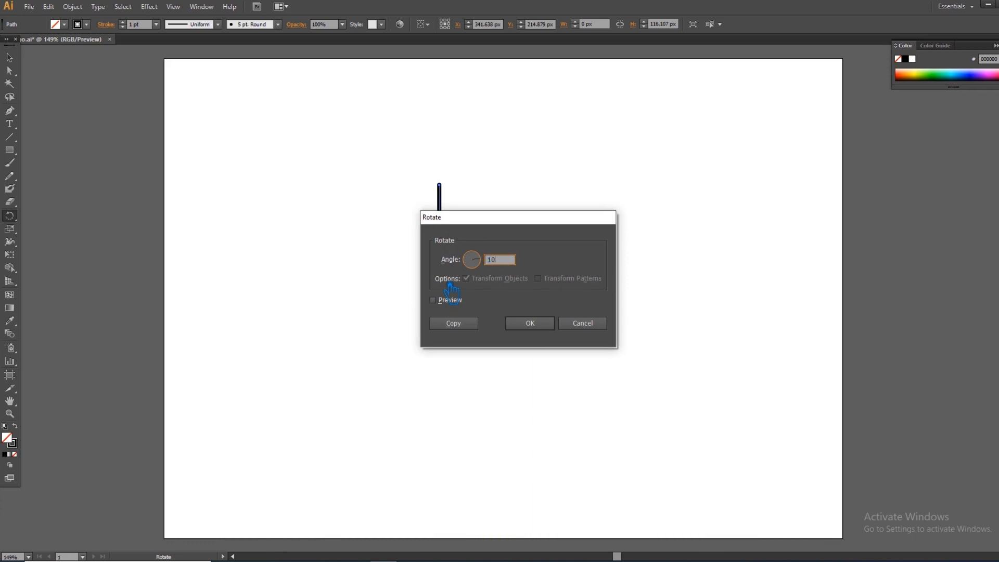
click(433, 300)
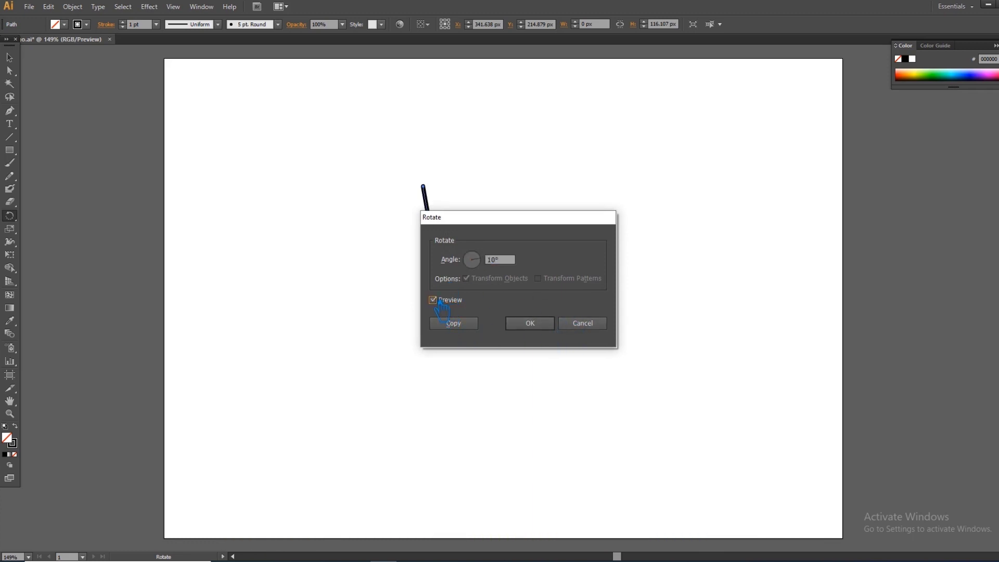
click(454, 324)
Repeat the 10° rotated copy until the lines fill a complete circle.
key(ctrl+d)
key(ctrl+d)
key(ctrl+d)
key(ctrl+d)
key(ctrl+d)
key(ctrl+d)
key(ctrl+d)
key(ctrl+d)
key(ctrl+d)
key(ctrl+d)
key(ctrl+d)
key(ctrl+d)
key(ctrl+d)
key(ctrl+d)
key(ctrl+d)
key(ctrl+d)
key(ctrl+d)
key(ctrl+d)
key(ctrl+d)
key(ctrl+d)
key(ctrl+d)
key(ctrl+d)
key(ctrl+d)
key(ctrl+d)
key(ctrl+d)
key(ctrl+d)
key(ctrl+d)
key(ctrl+d)
key(ctrl+d)
key(ctrl+d)
key(ctrl+d)
key(ctrl+d)
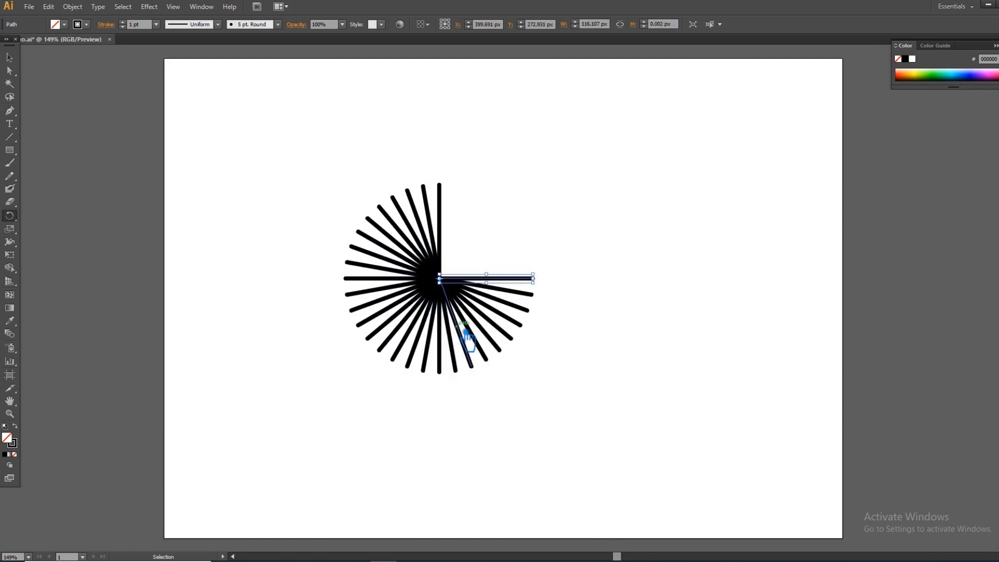
key(ctrl+d)
key(ctrl+d)
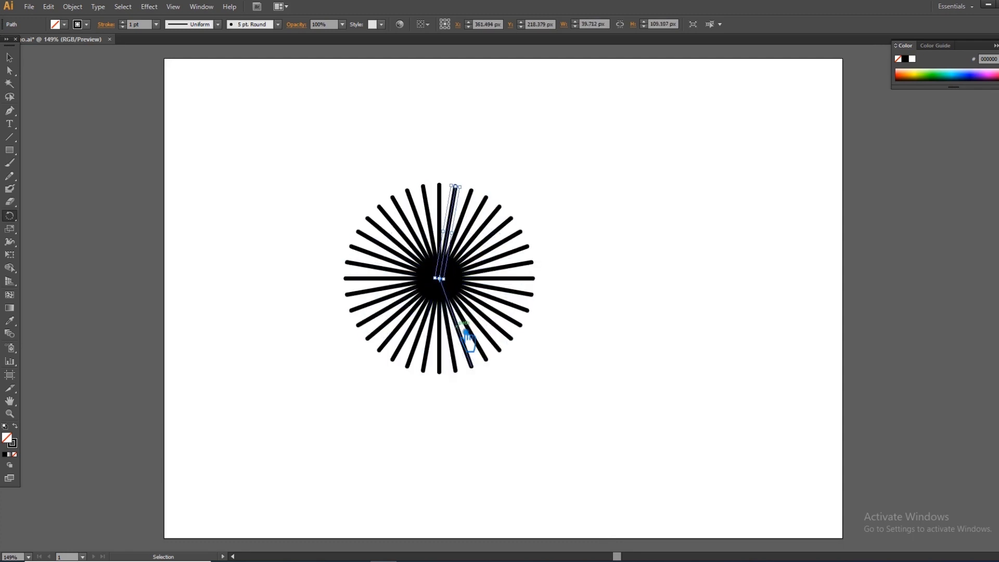
Undo all the 10° rotated copies, back to the single vertical line.
key(ctrl+z)
key(ctrl+z)
key(ctrl+z)
key(ctrl+z)
key(ctrl+z)
key(ctrl+z)
key(ctrl+z)
key(ctrl+z)
key(ctrl+z)
key(ctrl+z)
key(ctrl+z)
key(ctrl+z)
key(ctrl+z)
key(ctrl+z)
key(ctrl+z)
key(ctrl+z)
key(ctrl+z)
key(ctrl+z)
key(ctrl+z)
key(ctrl+z)
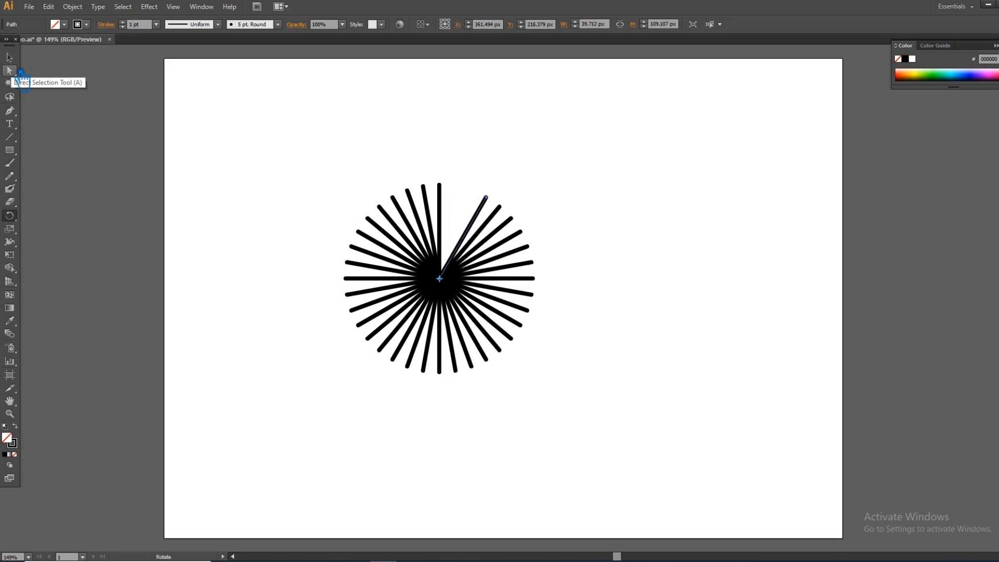
key(ctrl+z)
key(ctrl+z)
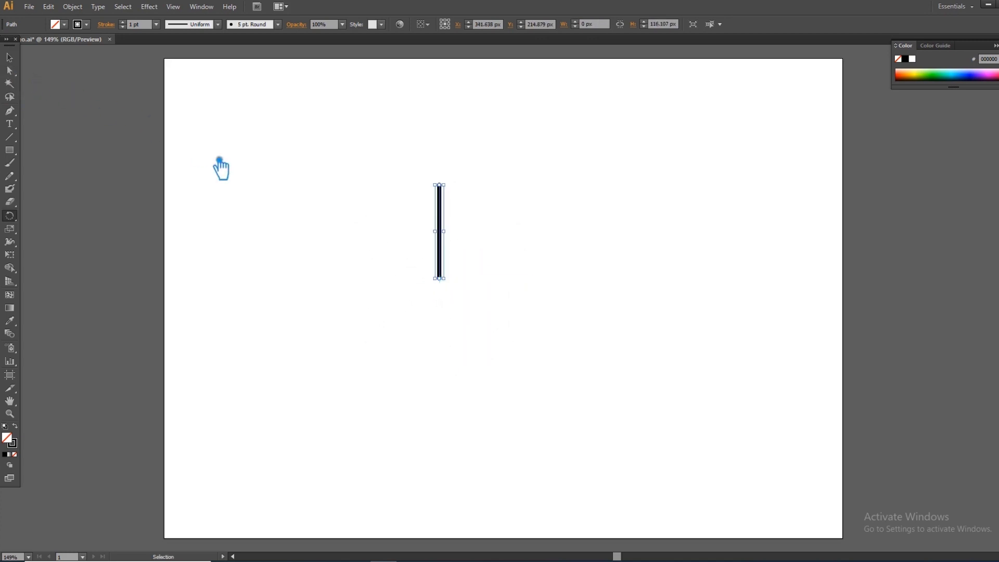
Copy the vertical line rotated 20° about its lower end and repeat the copy around the full circle.
alt+click(449, 285)
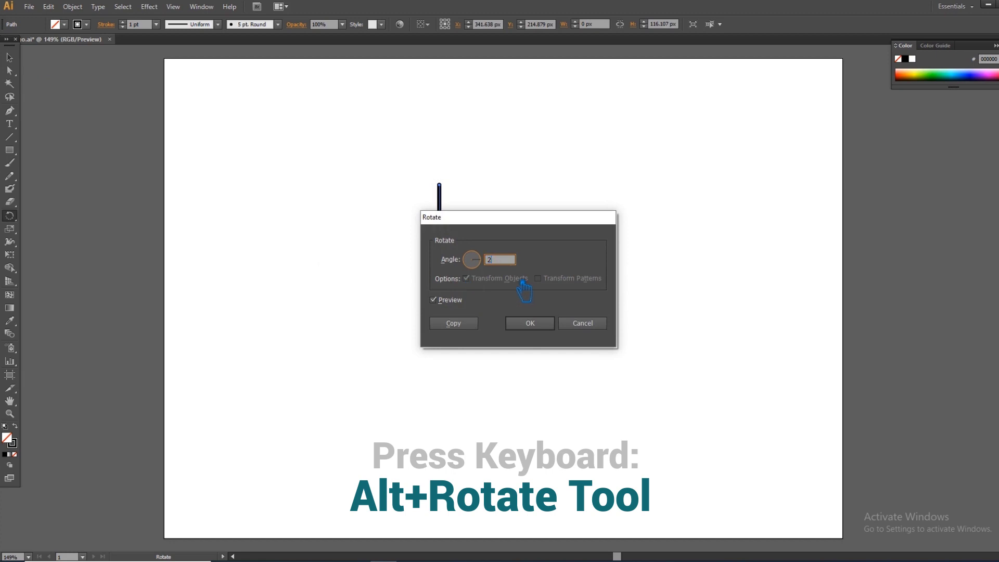
click(458, 324)
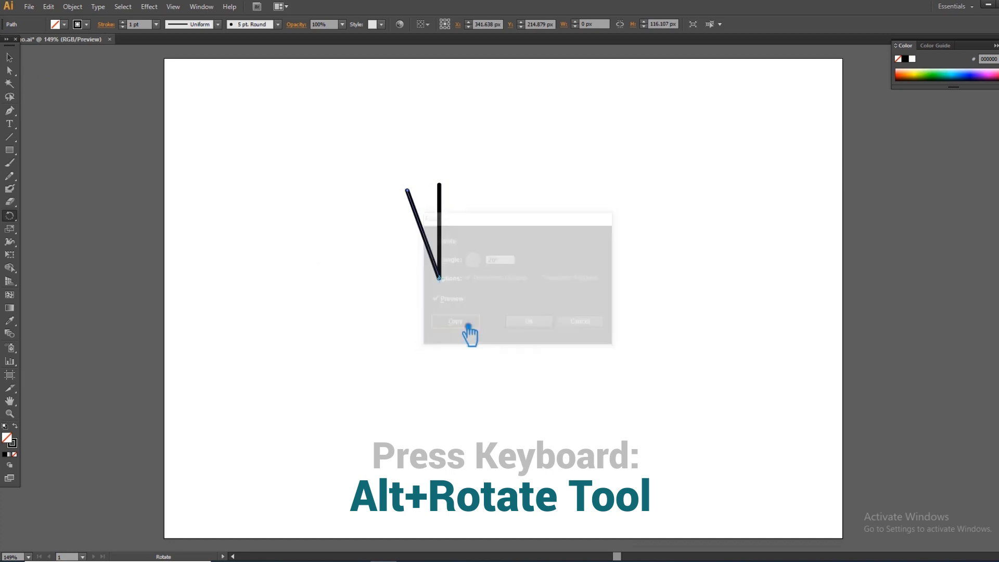
key(ctrl+d)
key(ctrl+d)
key(ctrl+d)
key(ctrl+d)
key(ctrl+d)
key(ctrl+d)
key(ctrl+d)
key(ctrl+d)
key(ctrl+d)
key(ctrl+d)
key(ctrl+d)
key(ctrl+d)
key(ctrl+d)
key(ctrl+d)
key(ctrl+d)
key(ctrl+d)
key(ctrl+d)
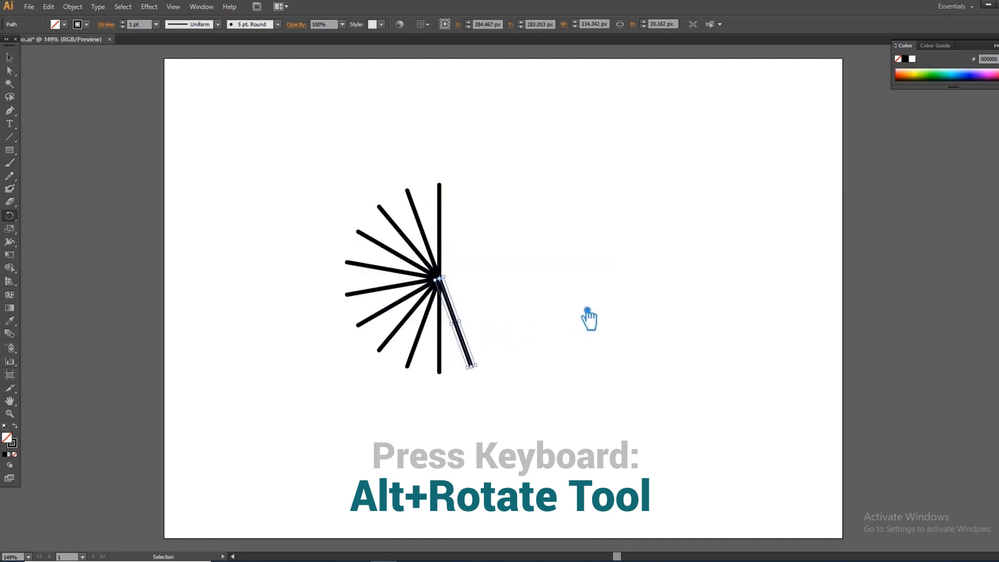
key(ctrl+d)
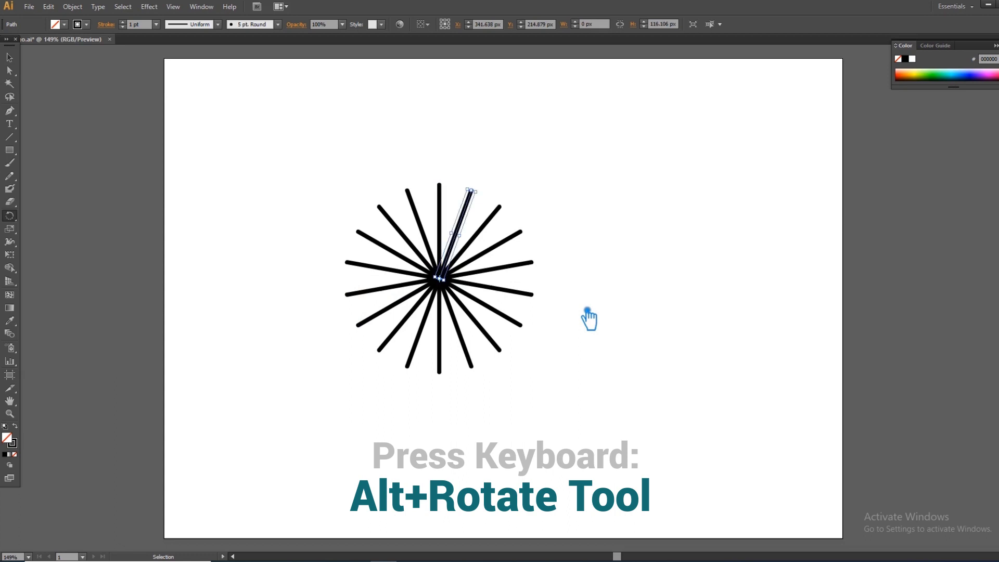
Select all the radiating lines and group them.
click(9, 58)
click(604, 249)
drag(564, 421, 317, 170)
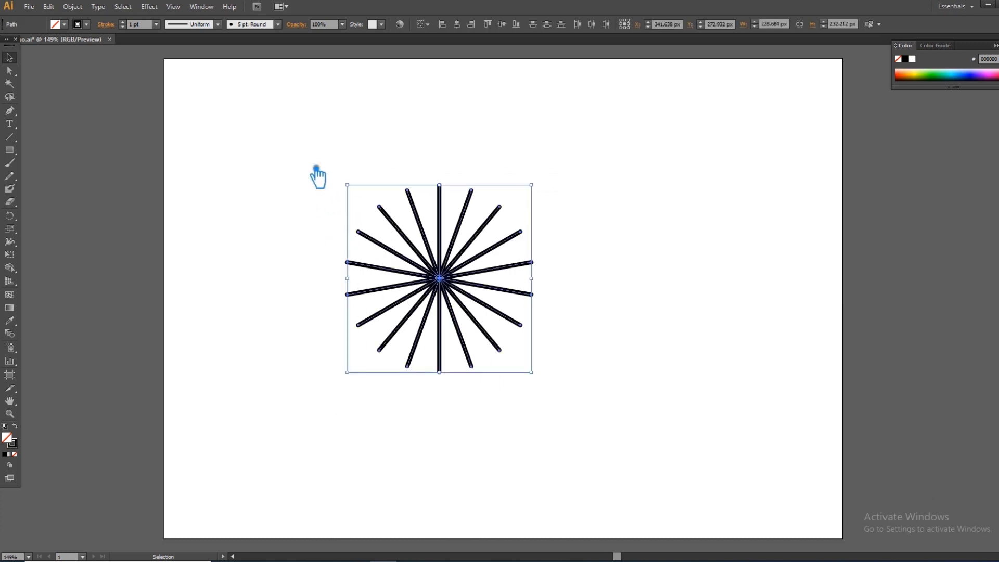
click(745, 290)
Draw a circle about 133 px in diameter centred on the point where the rays meet.
drag(17, 156, 68, 177)
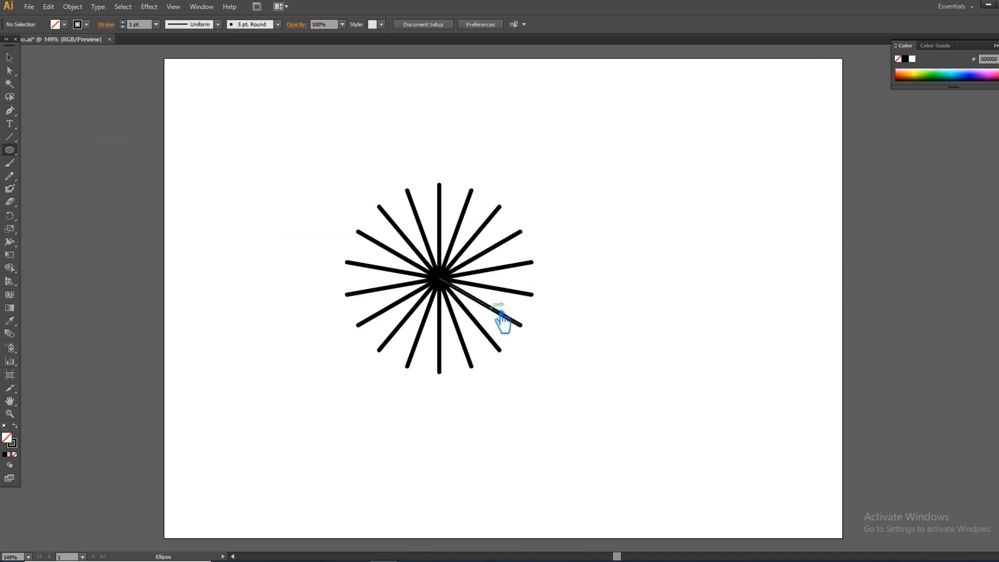
drag(439, 278, 506, 334)
click(9, 57)
click(9, 320)
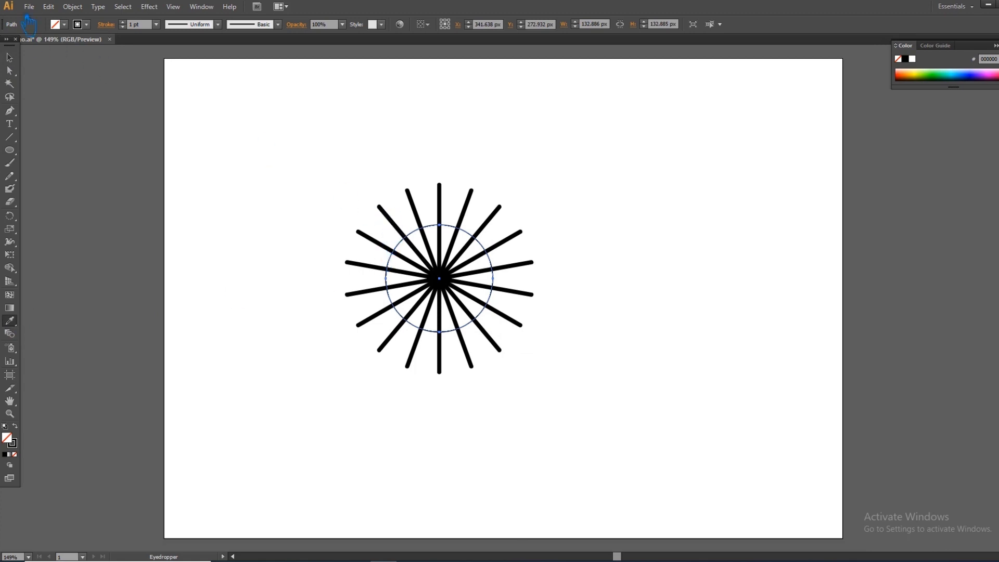
Apply the 5 pt. Round brush to the circle's outline.
click(278, 24)
click(181, 48)
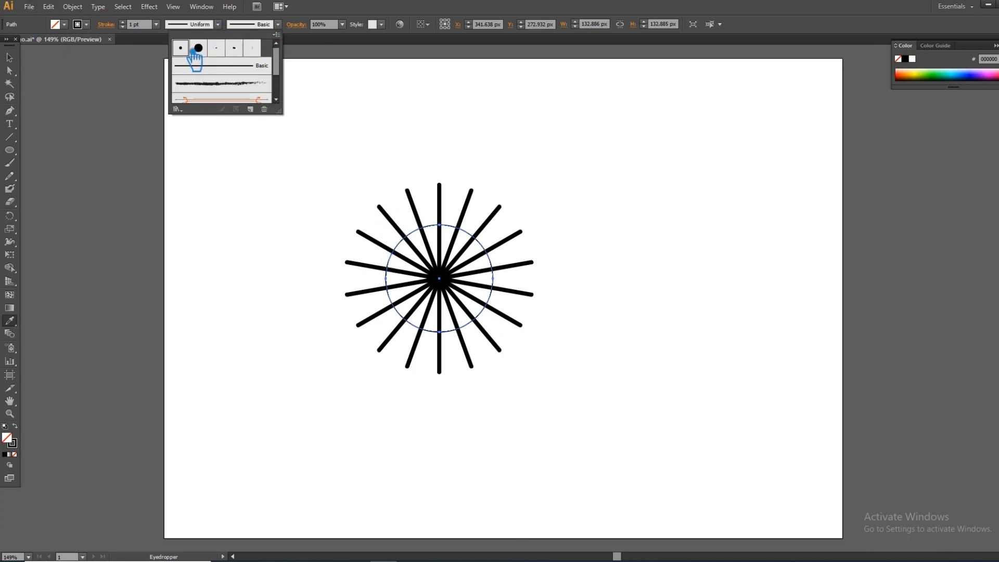
click(9, 58)
click(225, 148)
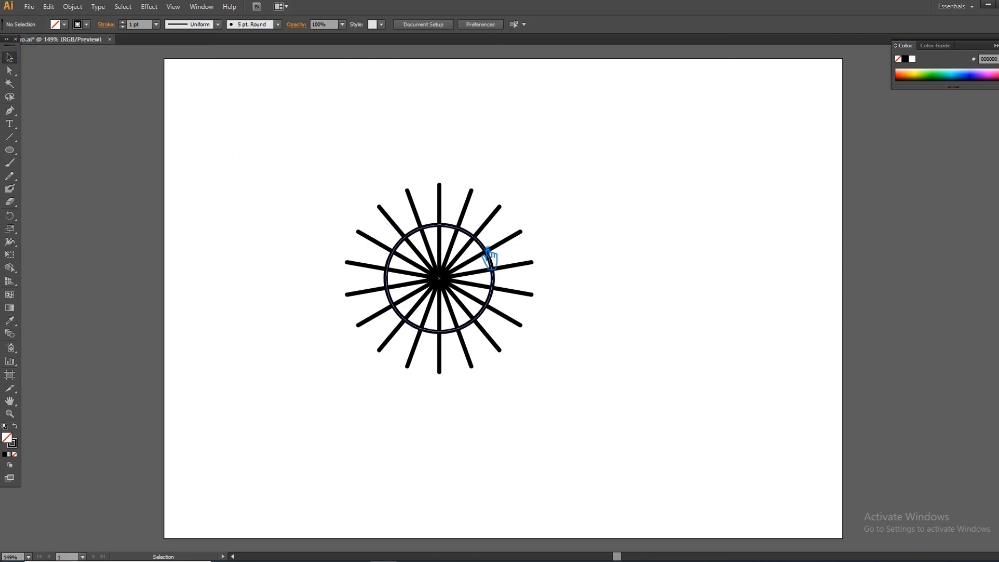
Swap the circle's fill and stroke so that it has a solid black fill and no stroke.
click(488, 247)
click(17, 427)
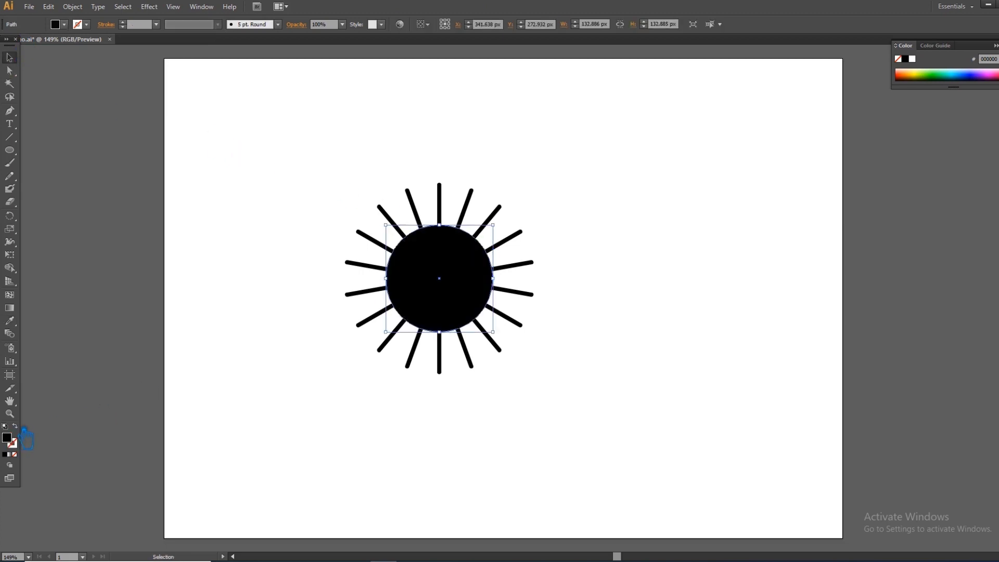
click(497, 156)
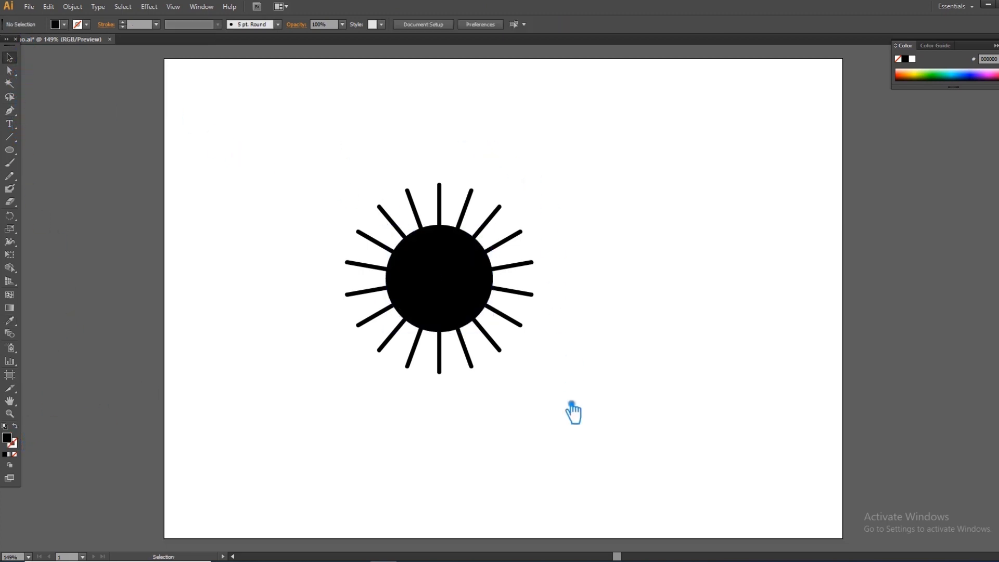
click(531, 295)
drag(591, 398, 237, 102)
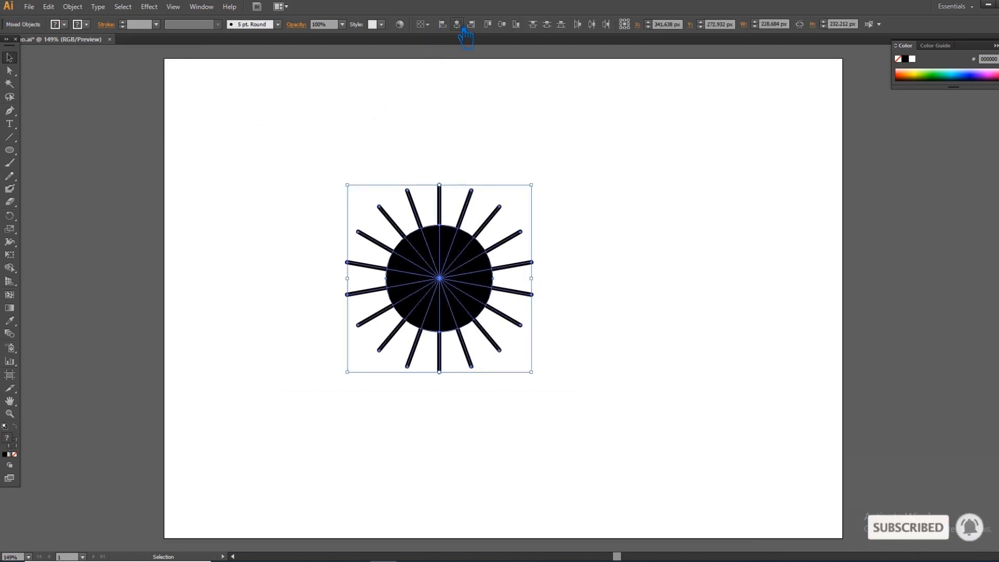
click(621, 323)
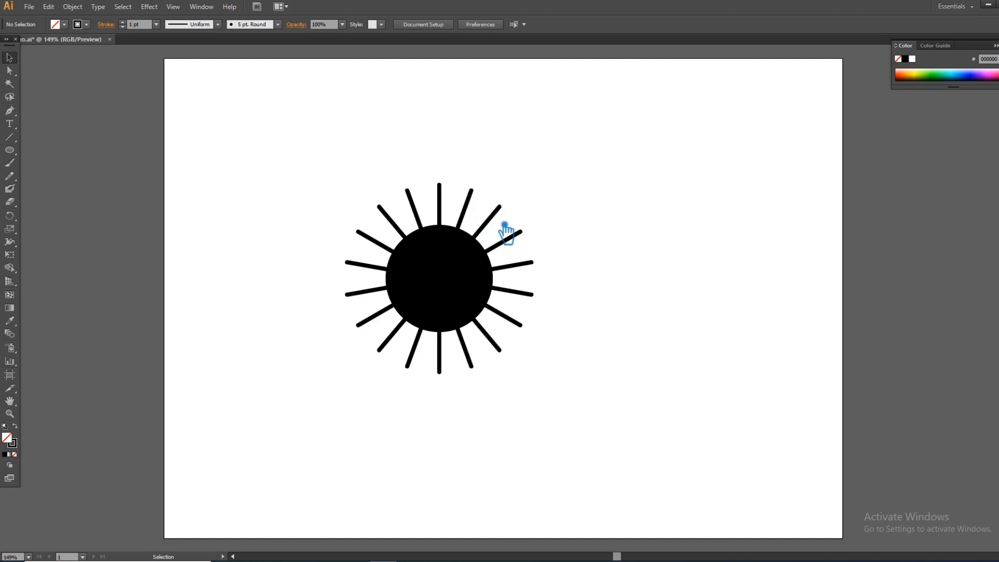
Set the ray group's stroke weight to 2 pt.
click(494, 213)
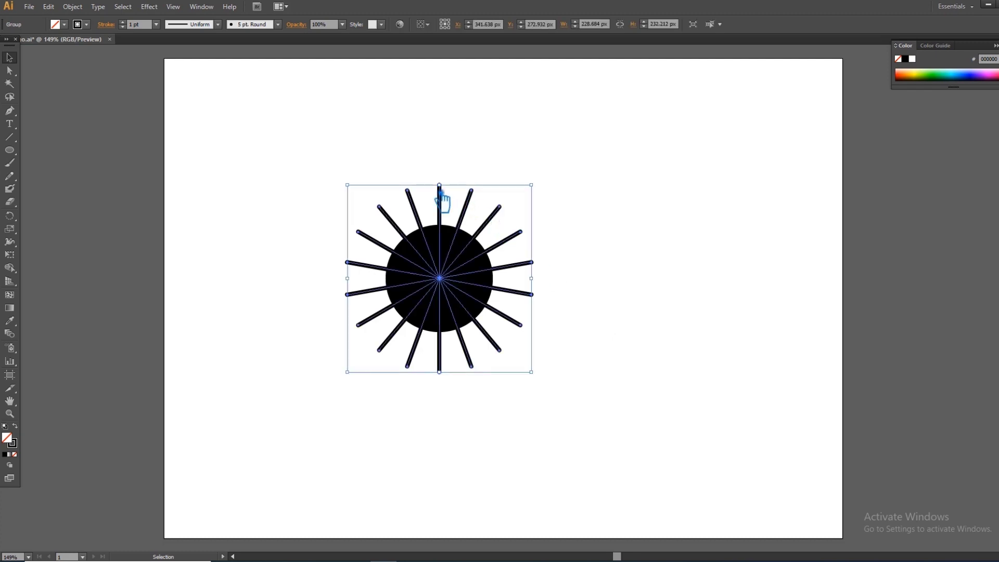
click(122, 22)
click(574, 246)
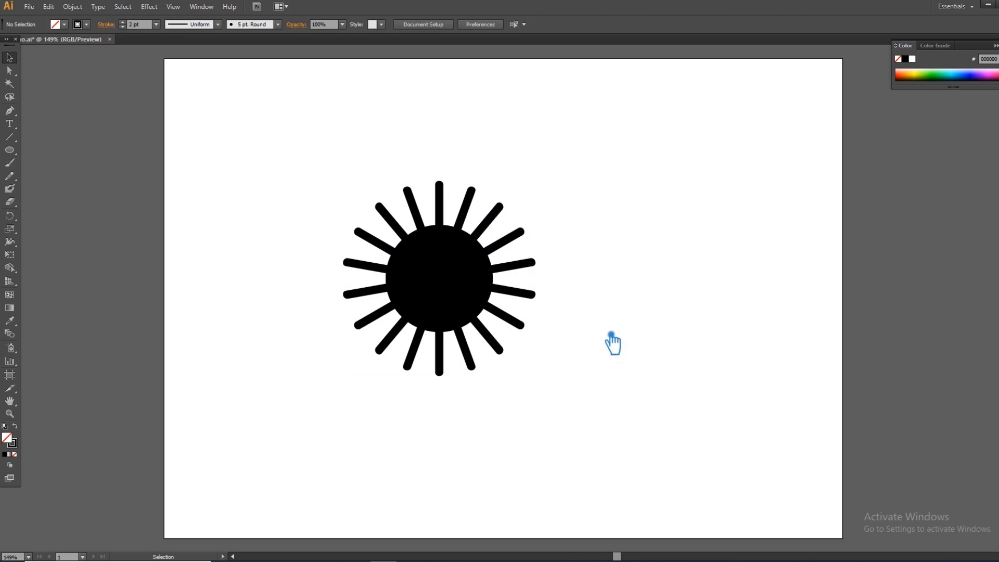
Apply the 15 pt. Round brush to the ray group.
click(424, 205)
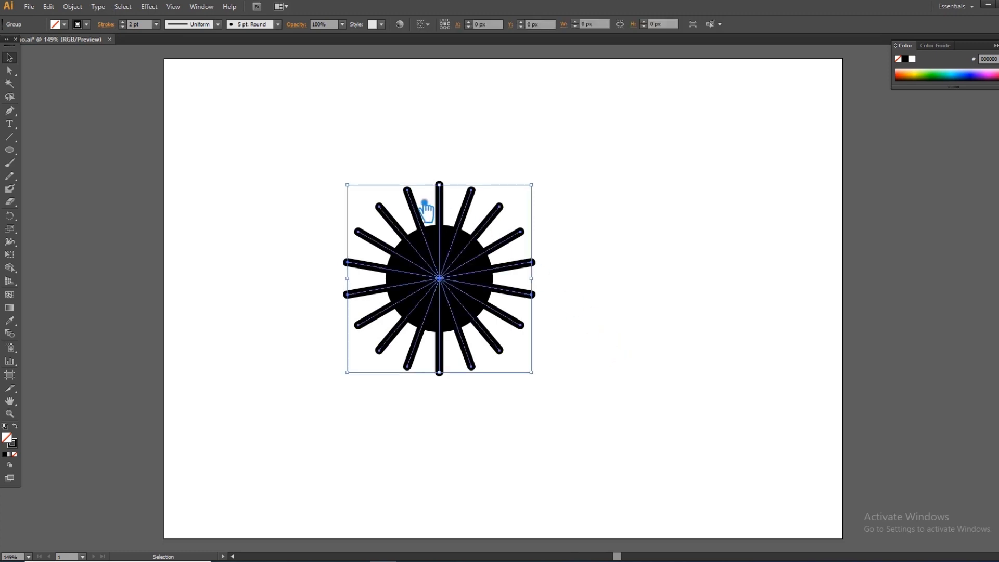
click(279, 25)
click(204, 53)
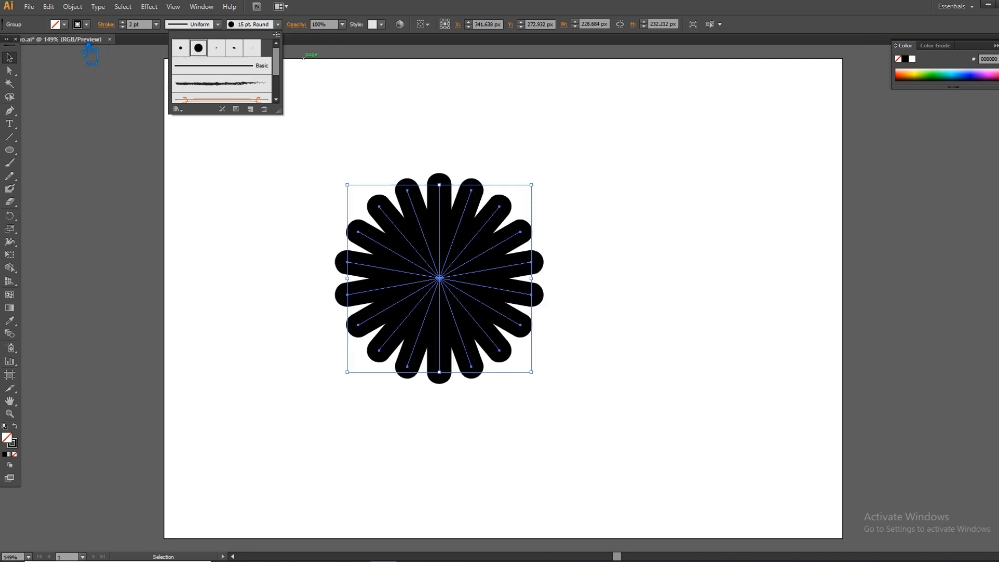
Reduce the ray group's stroke weight, trying 1 pt and 0.5 pt before settling on 0.75 pt.
click(122, 28)
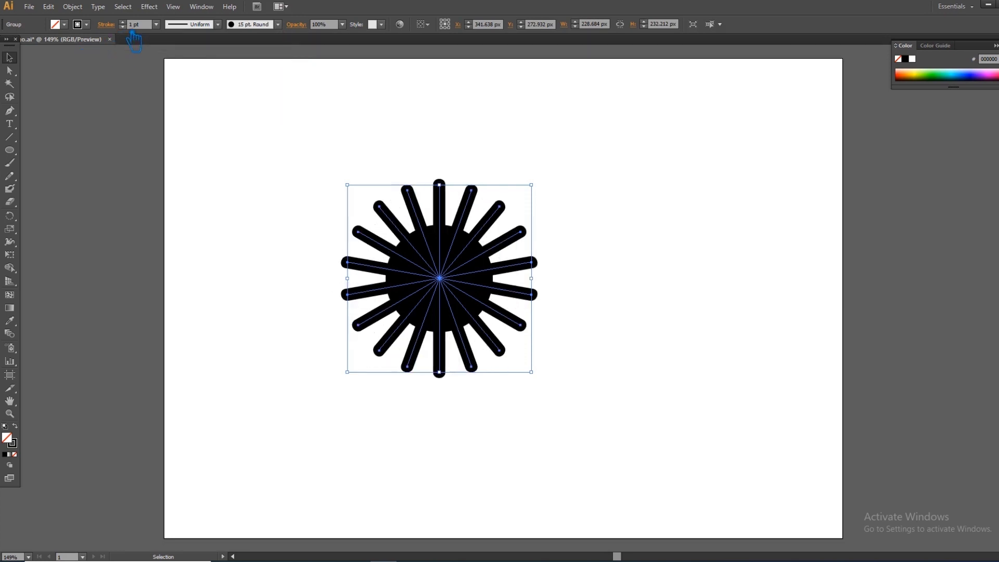
click(156, 24)
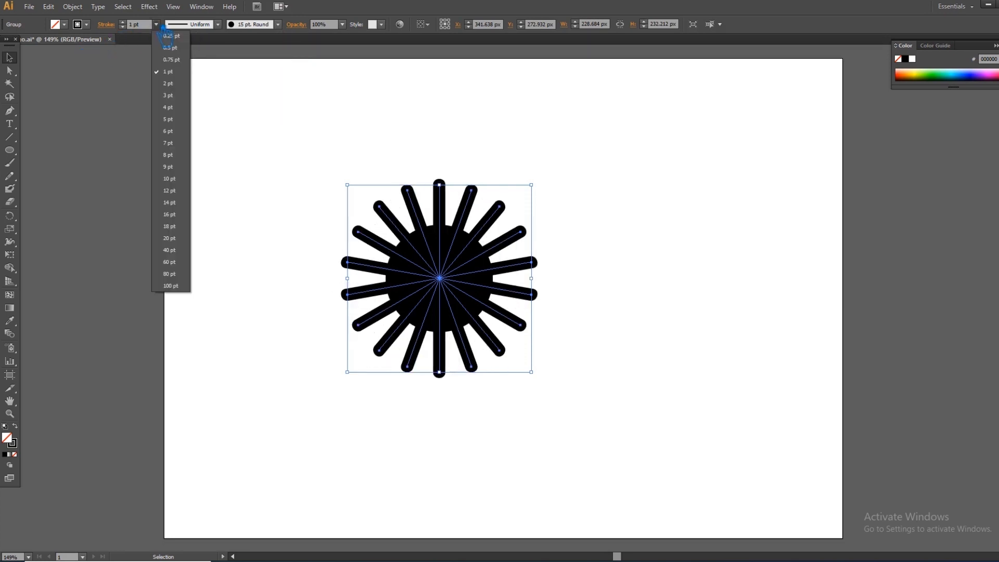
click(169, 45)
click(156, 24)
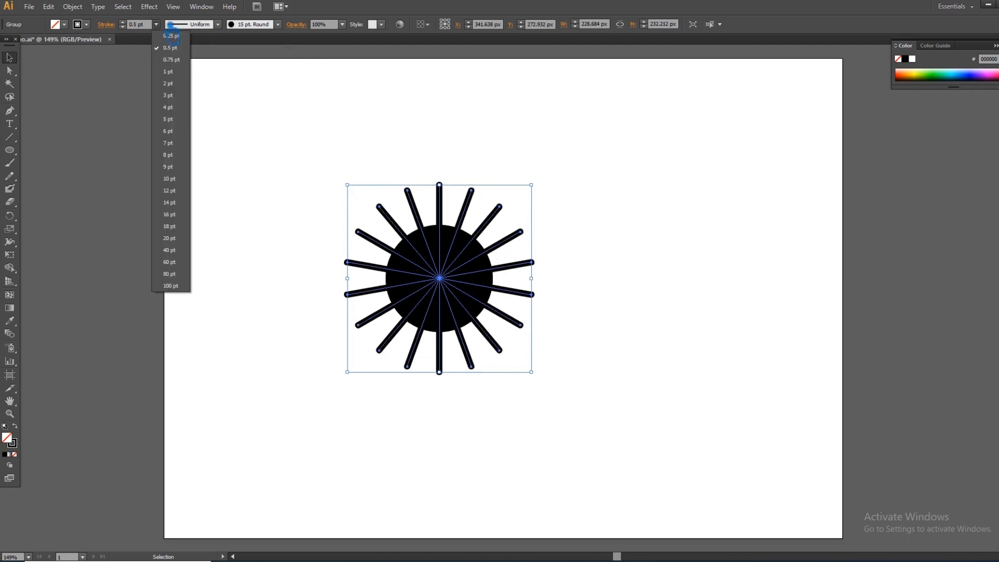
click(169, 56)
click(610, 274)
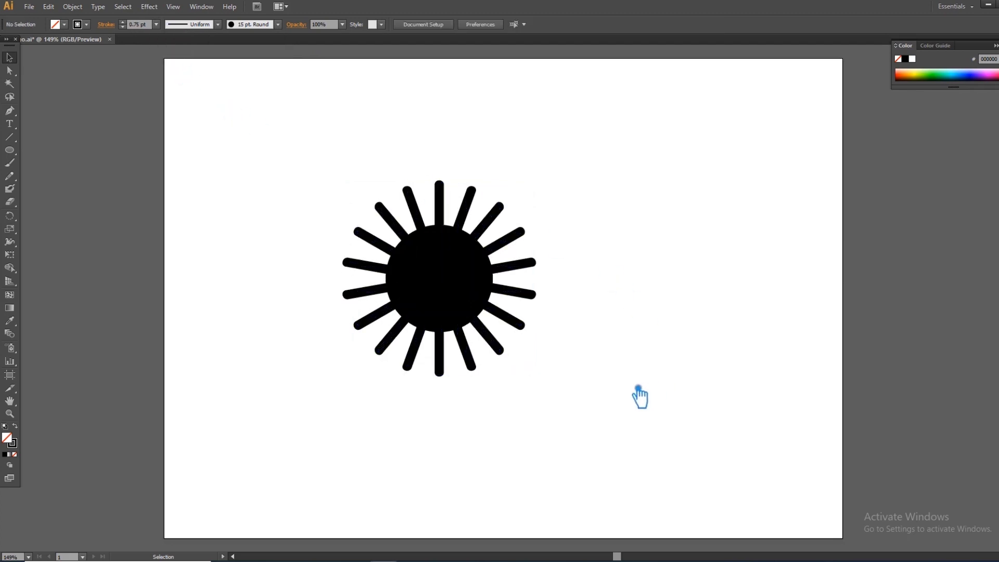
Draw a vertical rounded rectangle about 17 × 93 px beside the sun, with a black fill and no stroke.
click(10, 150)
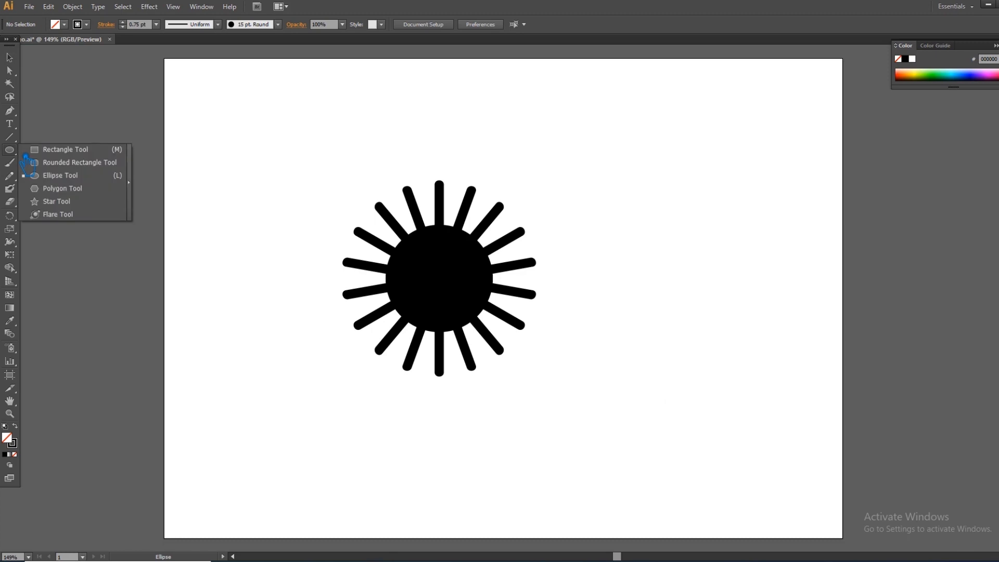
click(78, 163)
drag(228, 172, 242, 230)
key(shift+x)
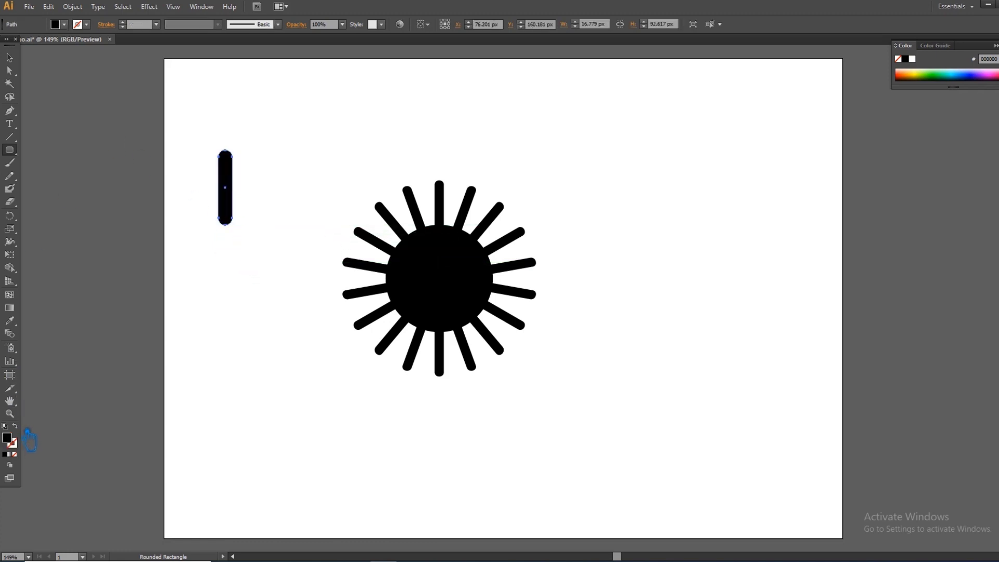
click(9, 57)
click(138, 185)
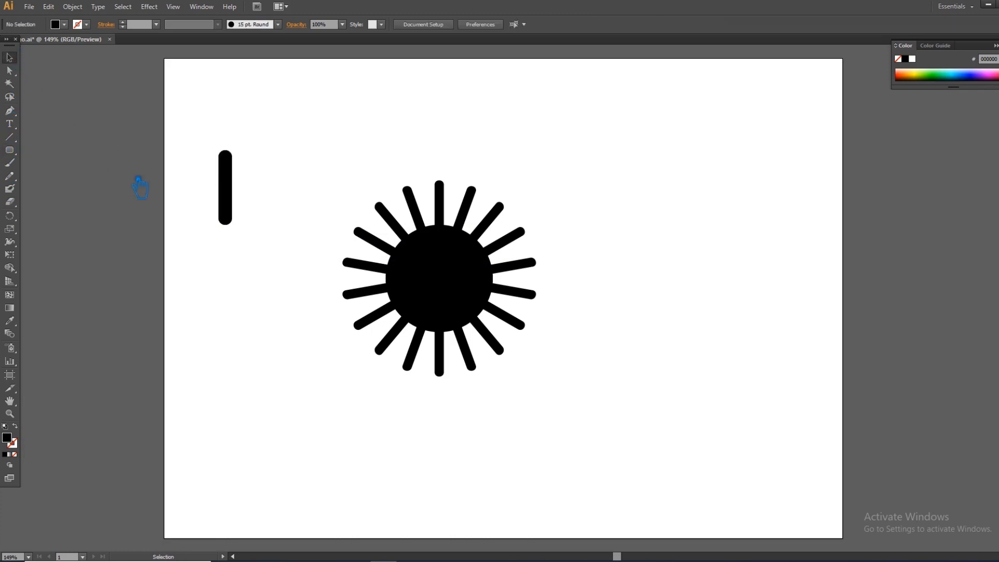
click(235, 201)
key(a)
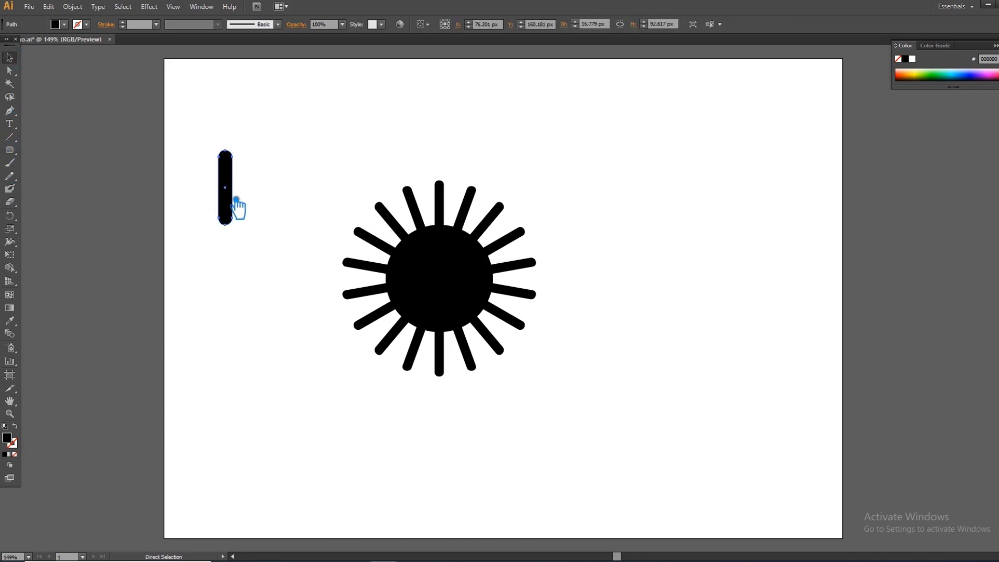
key(v)
click(10, 71)
click(239, 227)
click(243, 223)
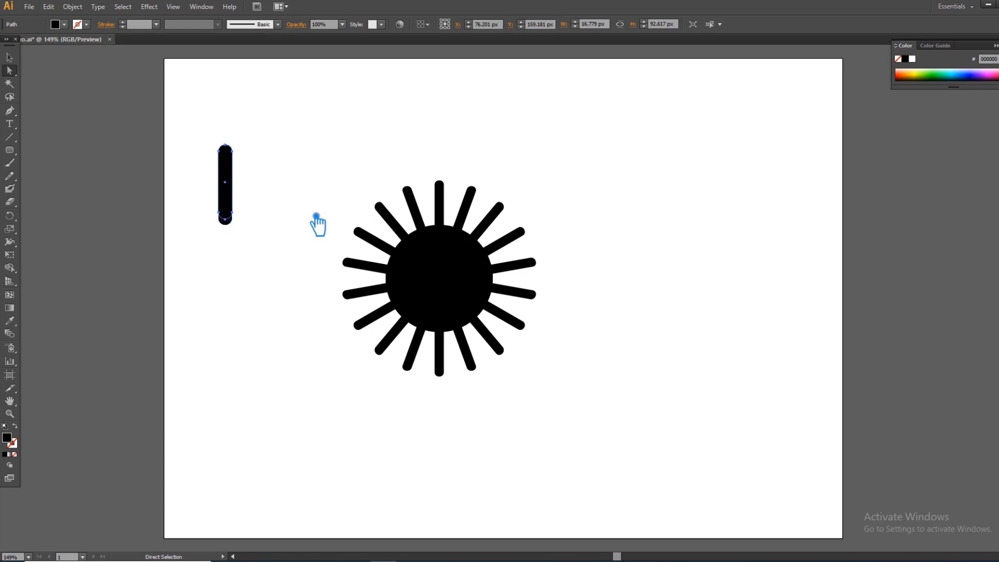
key(v)
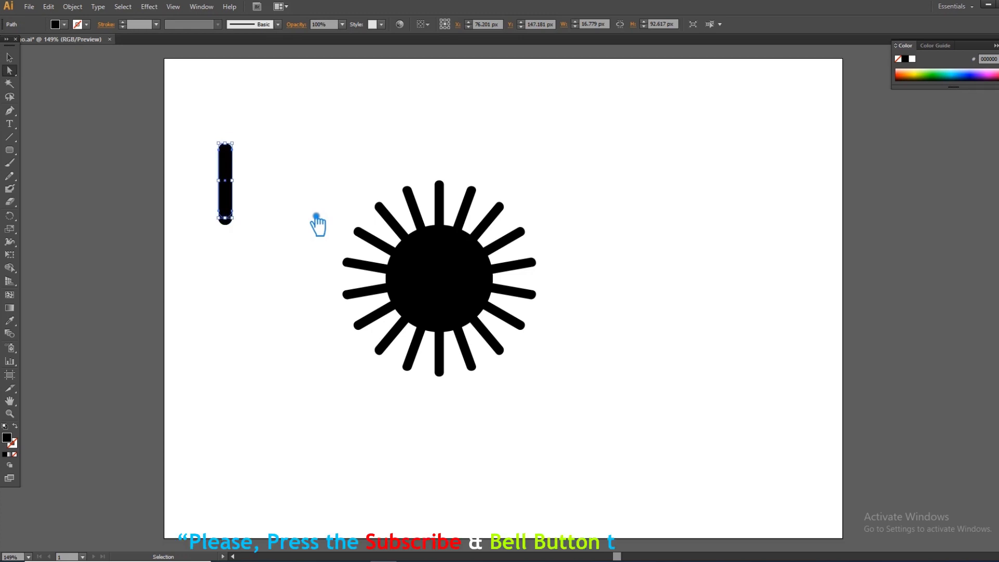
key(Down)
key(a)
click(316, 216)
key(v)
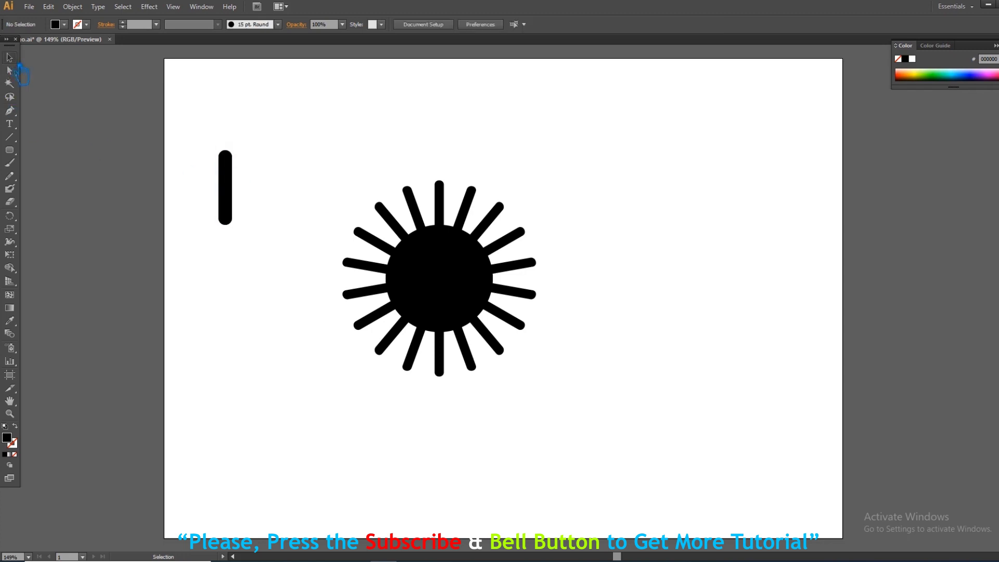
drag(231, 204, 372, 188)
key(ctrl+z)
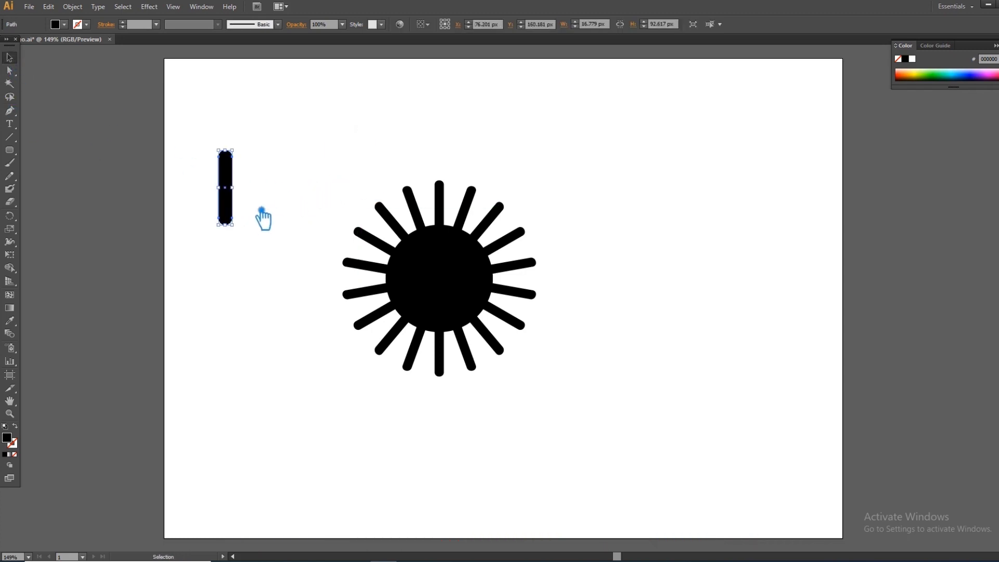
key(a)
key(v)
click(10, 72)
key(v)
Place a copy of the vertical rounded bar beside it at the same height, between the original and the sun.
scroll(179, 163, up, 4)
click(330, 273)
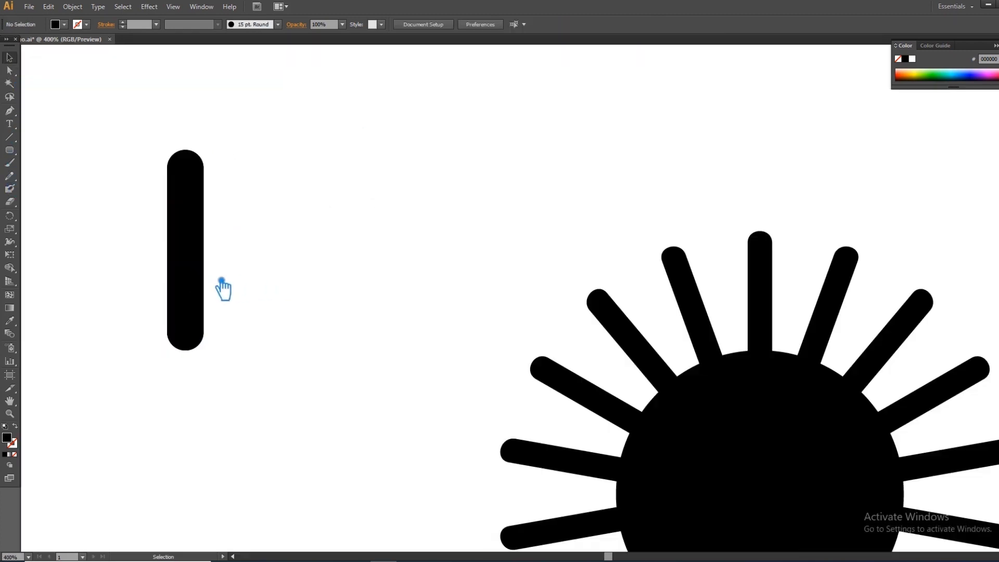
drag(196, 292, 326, 290)
Lengthen the original bar to about 110 px by moving its bottom anchor points straight down.
click(189, 306)
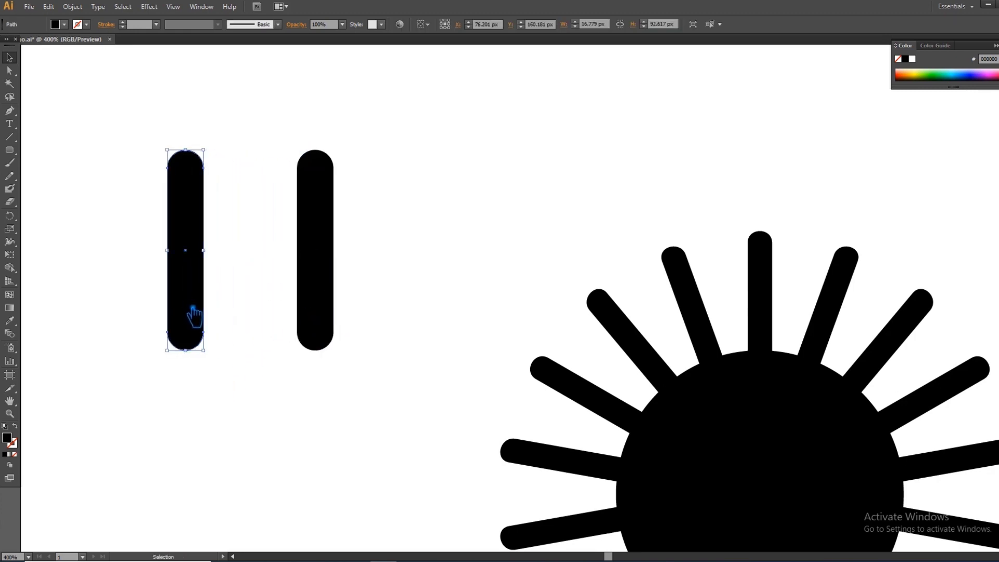
key(a)
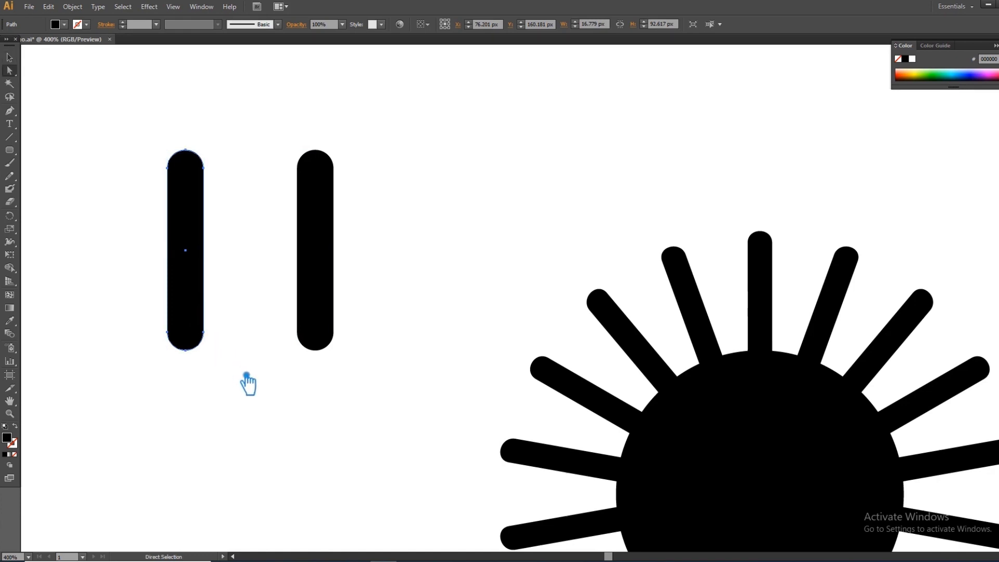
key(ctrl+plus)
key(ctrl+plus)
key(ctrl+plus)
drag(567, 470, 271, 312)
key(Down)
key(Down)
key(Down)
key(Down)
key(Down)
key(Down)
key(Down)
key(Down)
key(Down)
key(Down)
key(Down)
key(Down)
key(Down)
key(Down)
key(Down)
key(Down)
key(Down)
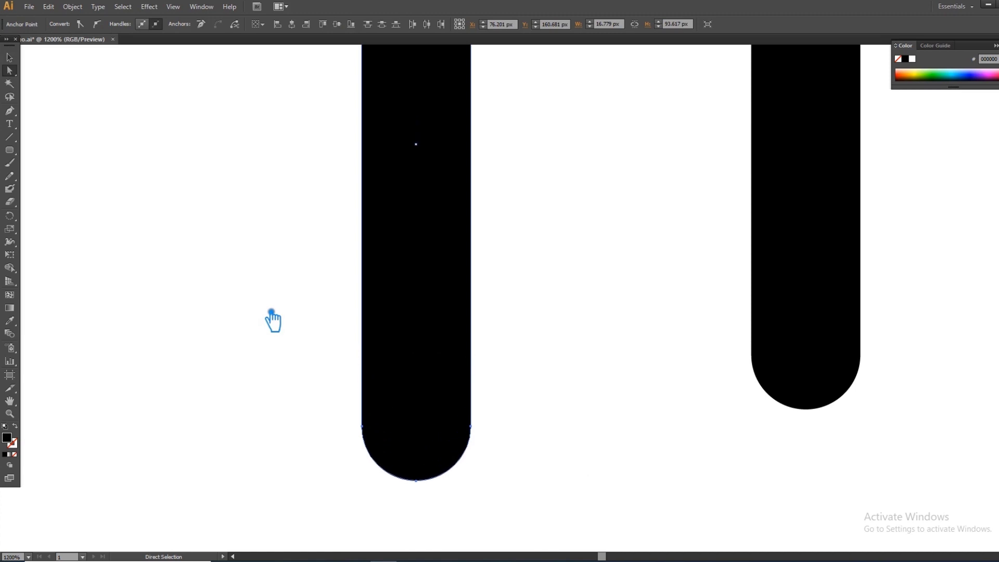
key(ctrl+minus)
key(ctrl+minus)
key(ctrl+minus)
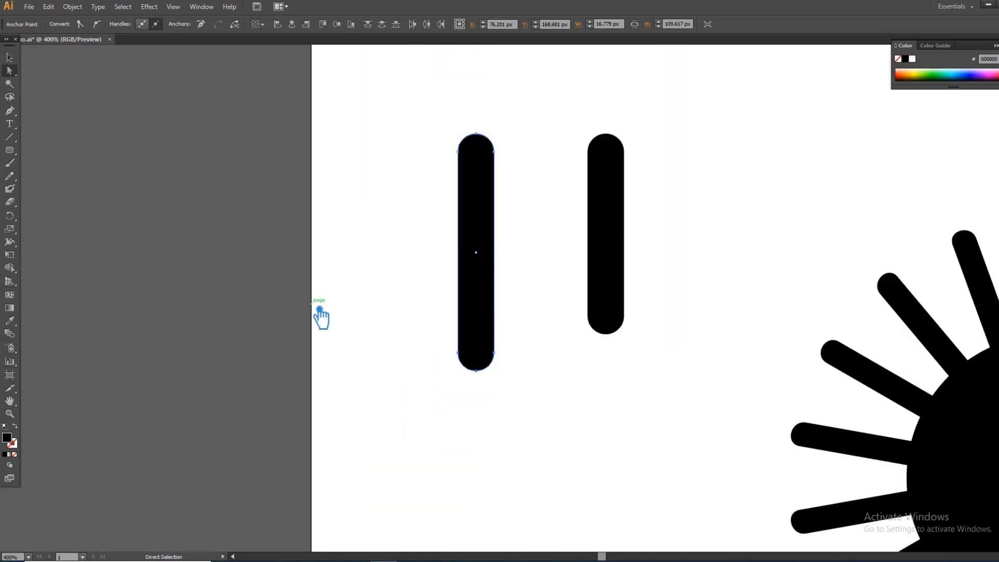
click(18, 220)
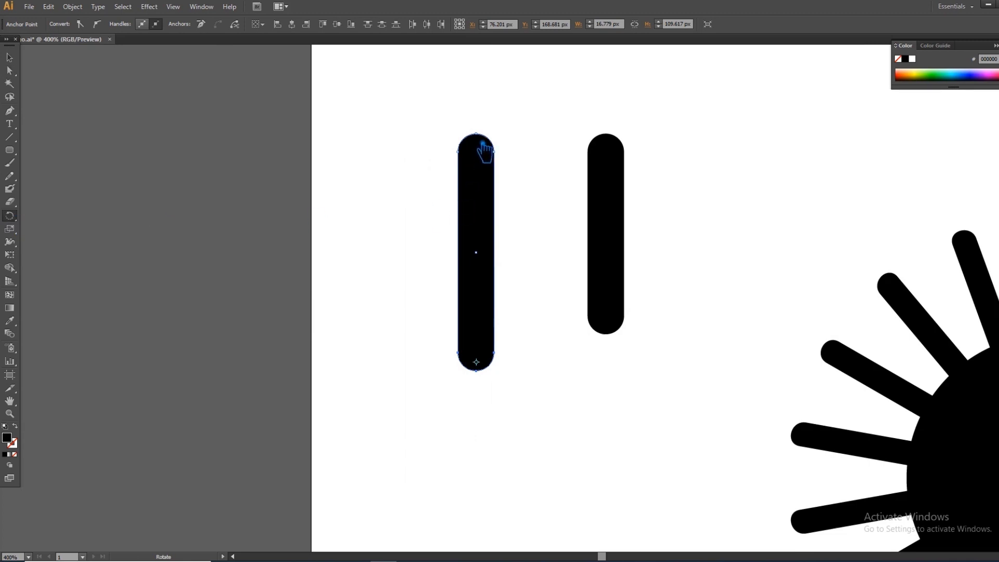
click(476, 134)
drag(497, 252, 601, 311)
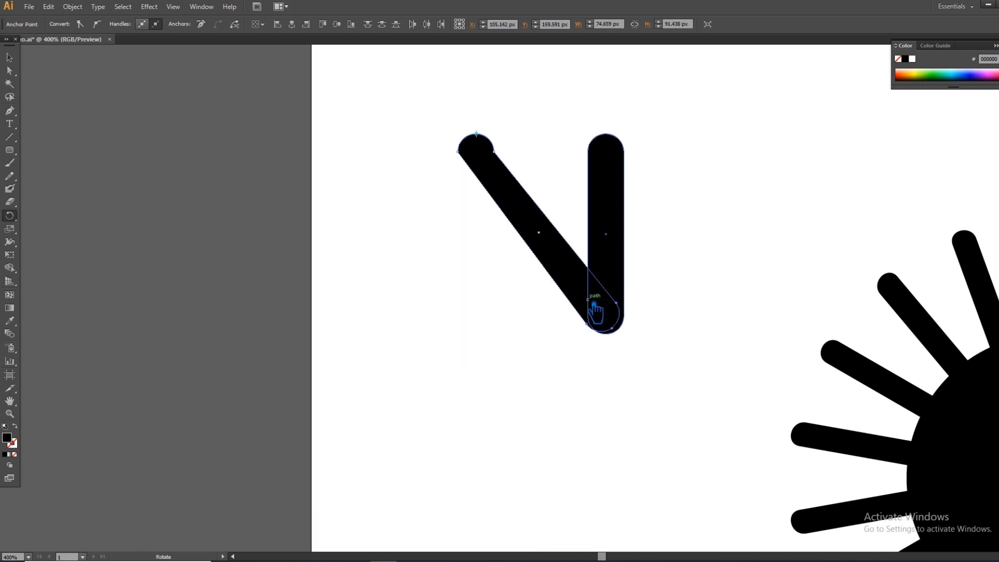
key(ctrl+z)
key(v)
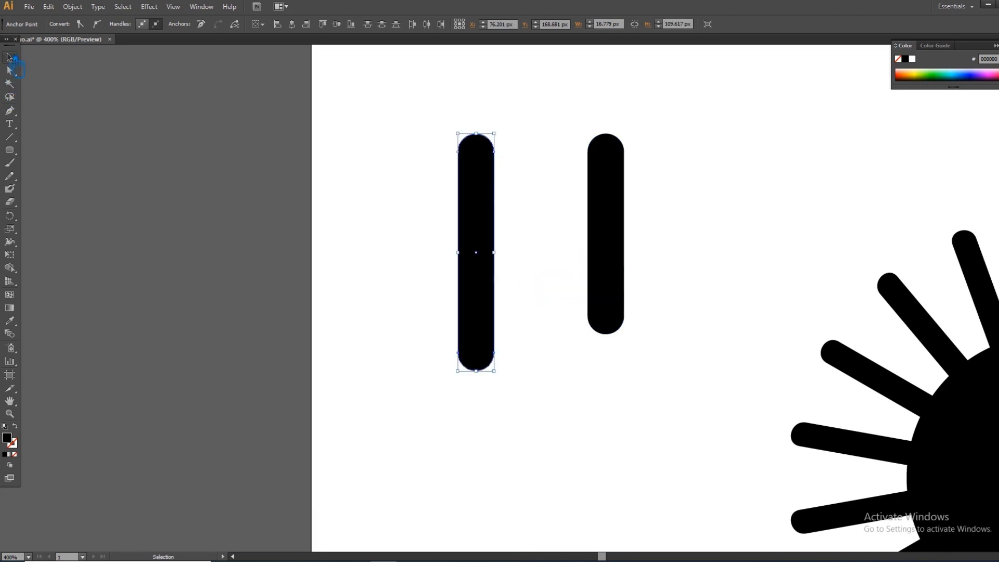
Paste the copied shorter bar in place in front of the lengthened bar.
click(412, 165)
click(491, 189)
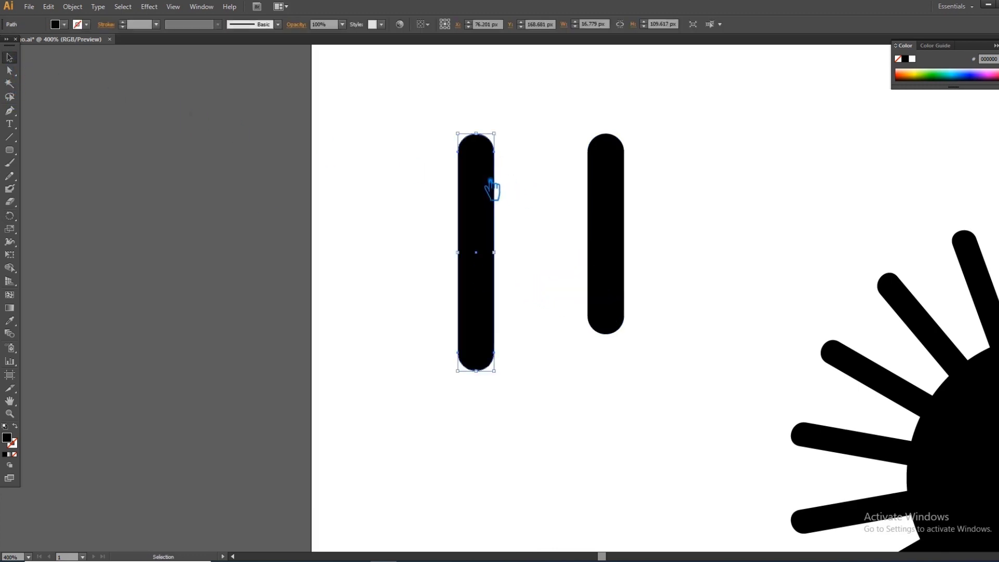
click(114, 187)
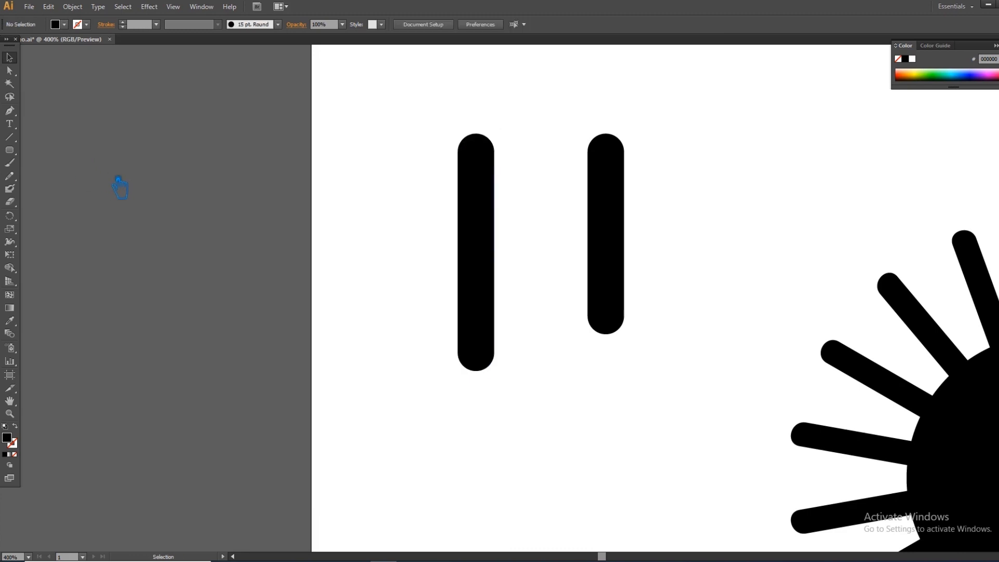
key(ctrl+f)
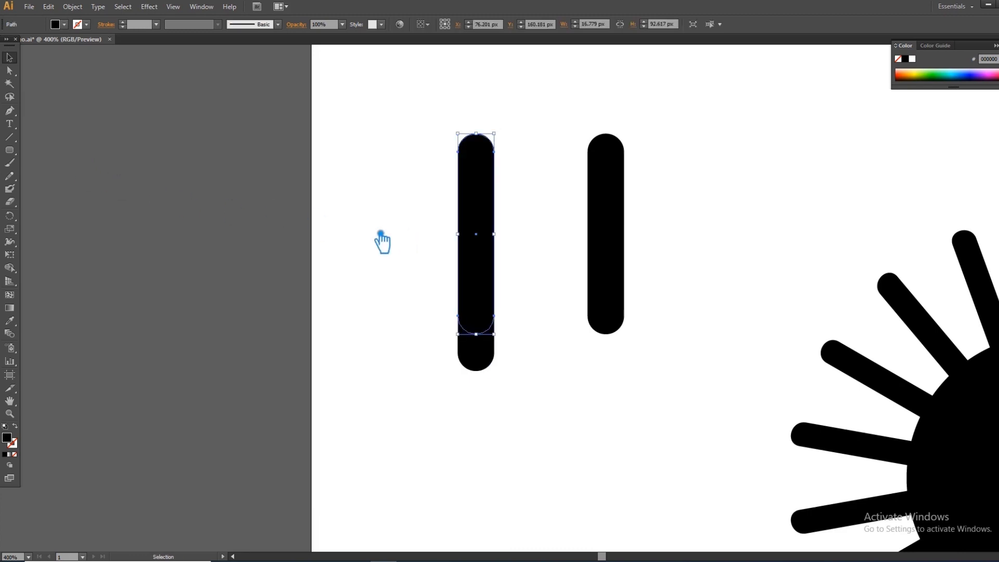
Rotate the lengthened bar around its rounded top end down to the other bar's base, forming the diagonal of an N.
drag(477, 333, 488, 371)
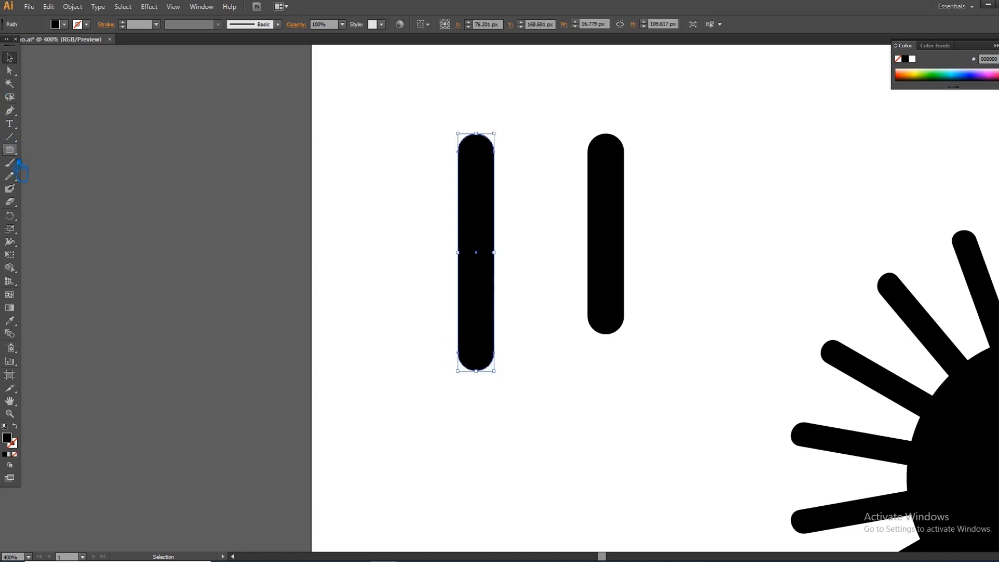
click(11, 216)
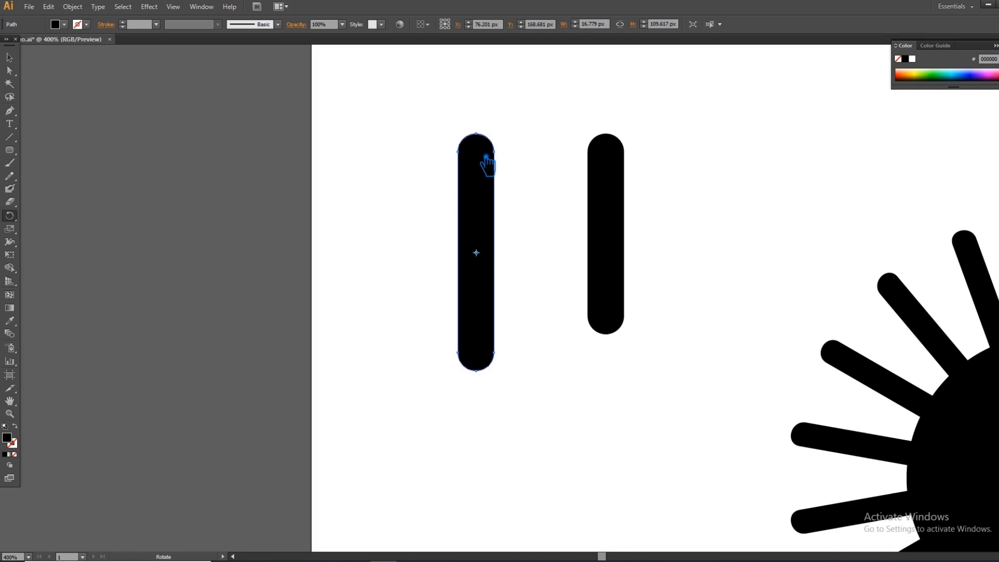
drag(492, 357, 624, 331)
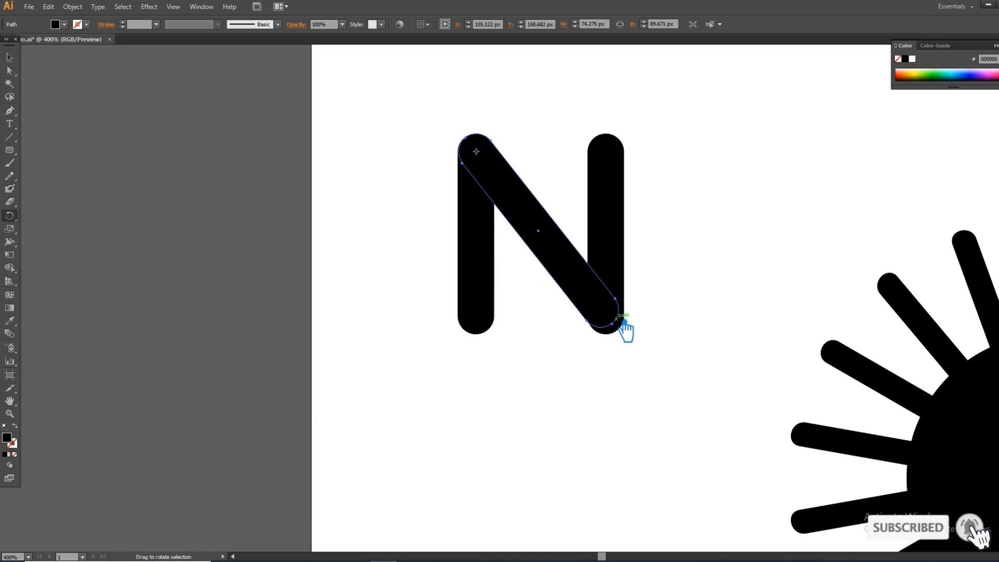
key(v)
click(661, 177)
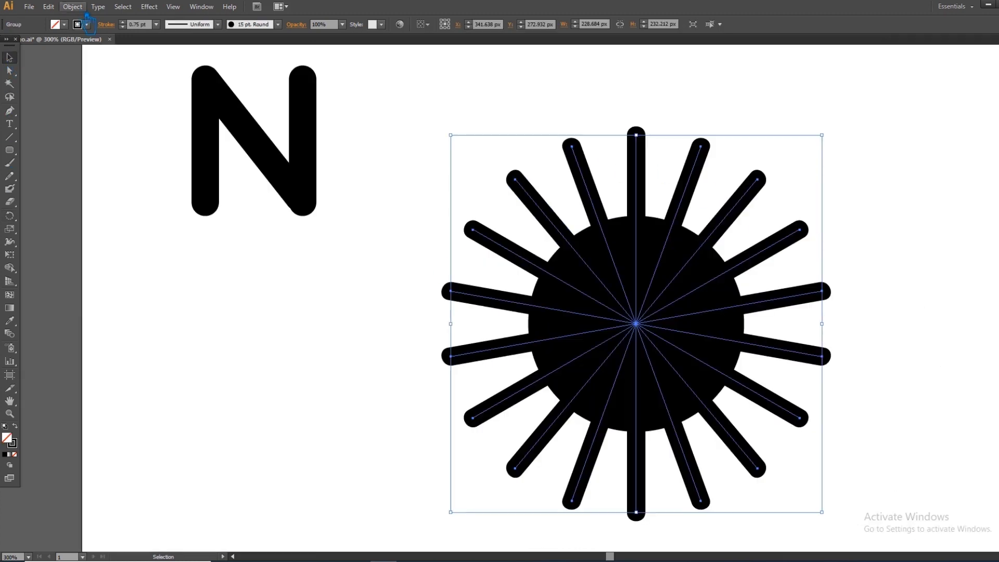
Expand the appearance of the sun's ray group so its brushed strokes become filled shapes.
click(76, 7)
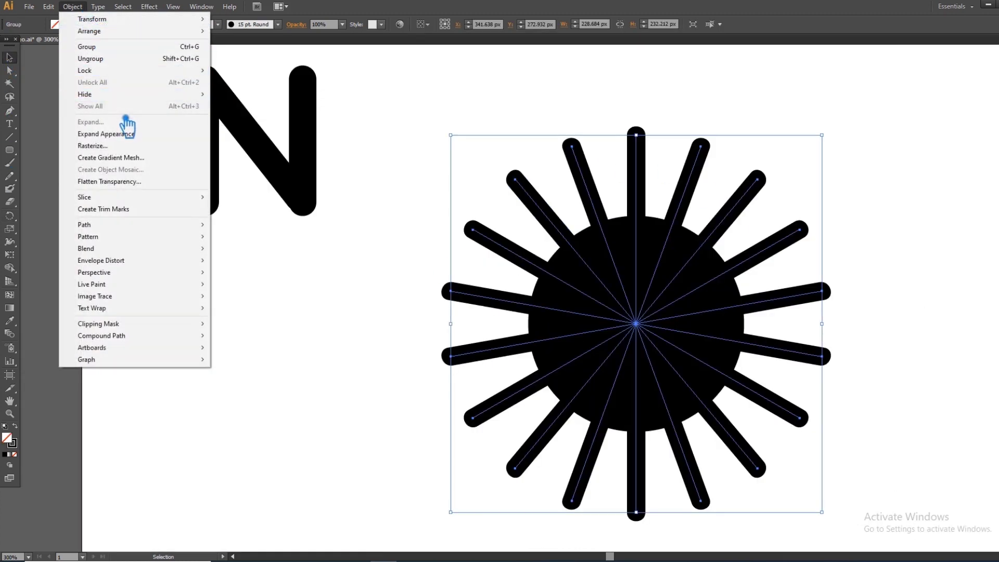
click(132, 136)
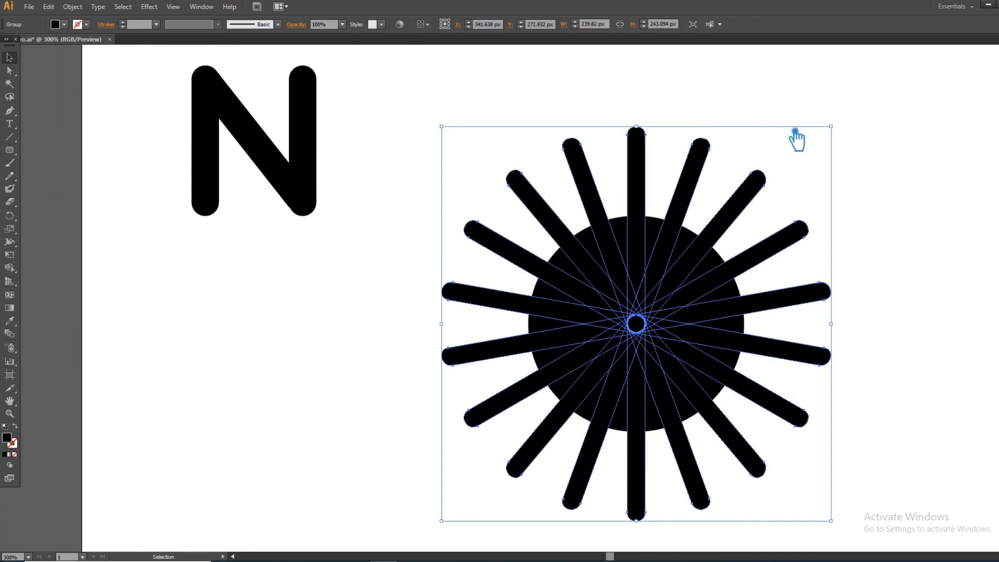
drag(915, 205, 859, 197)
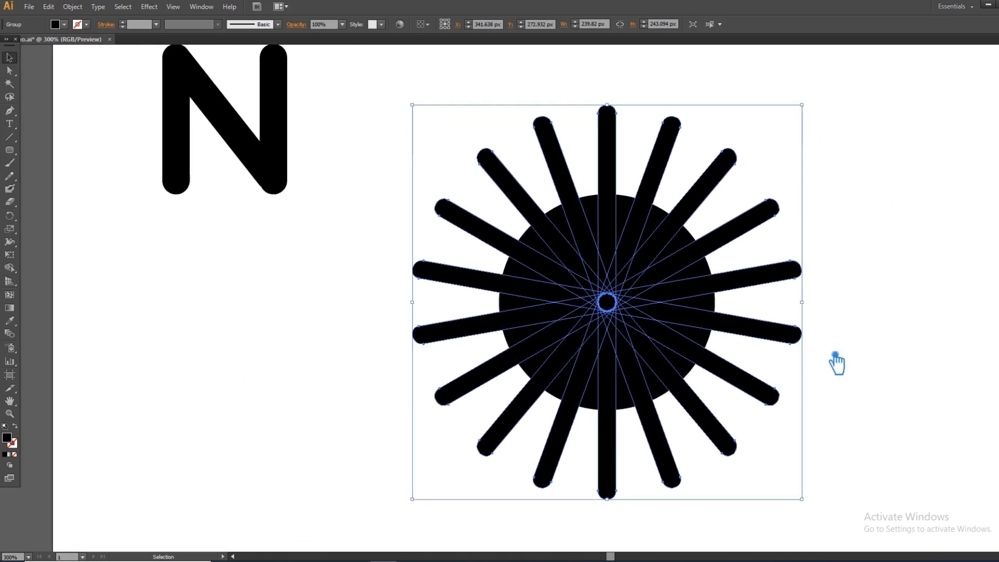
click(870, 352)
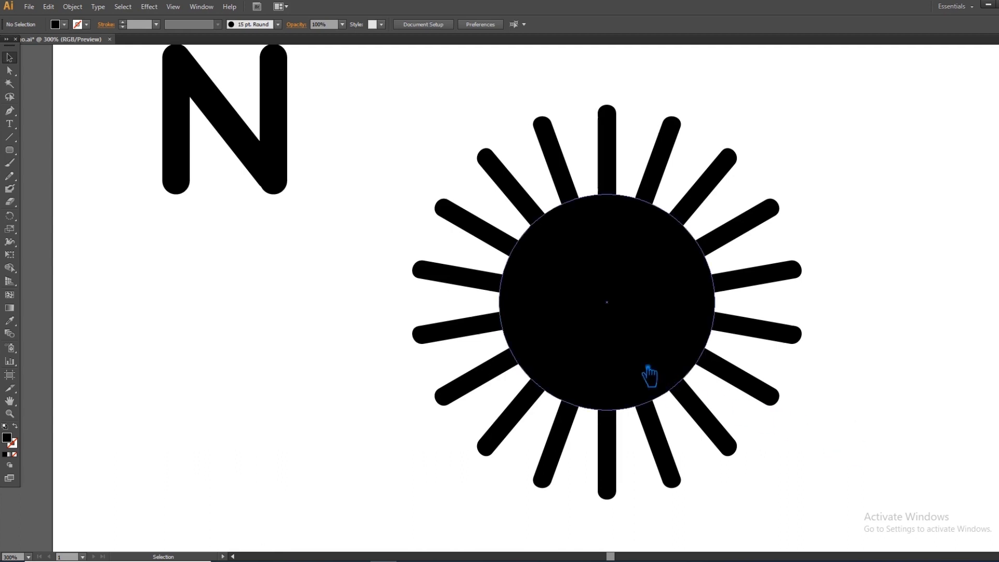
Move the N onto the sun's circle and align the N, circle and rays to their horizontal and vertical centers.
click(616, 312)
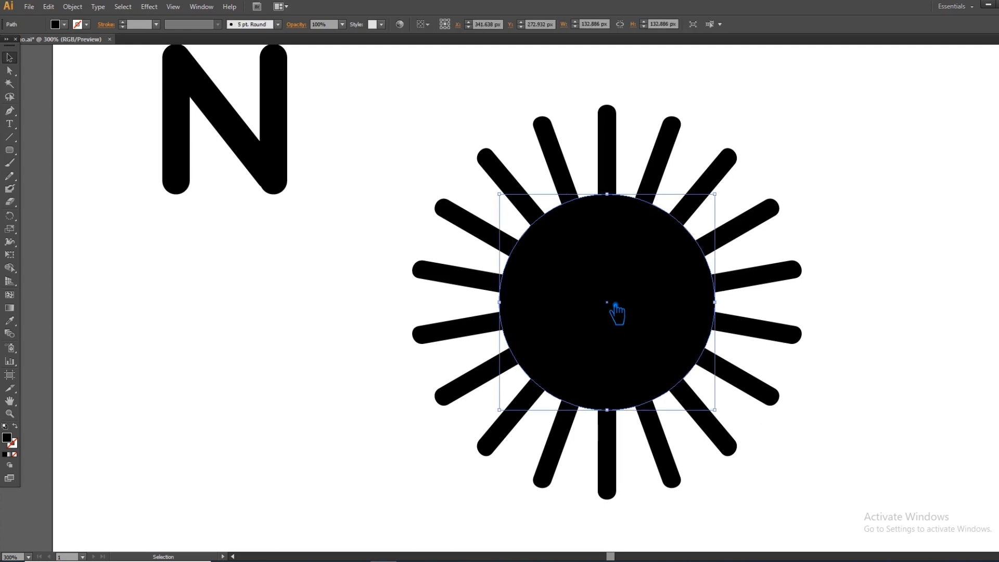
drag(271, 192, 654, 365)
click(926, 370)
drag(838, 482, 326, 135)
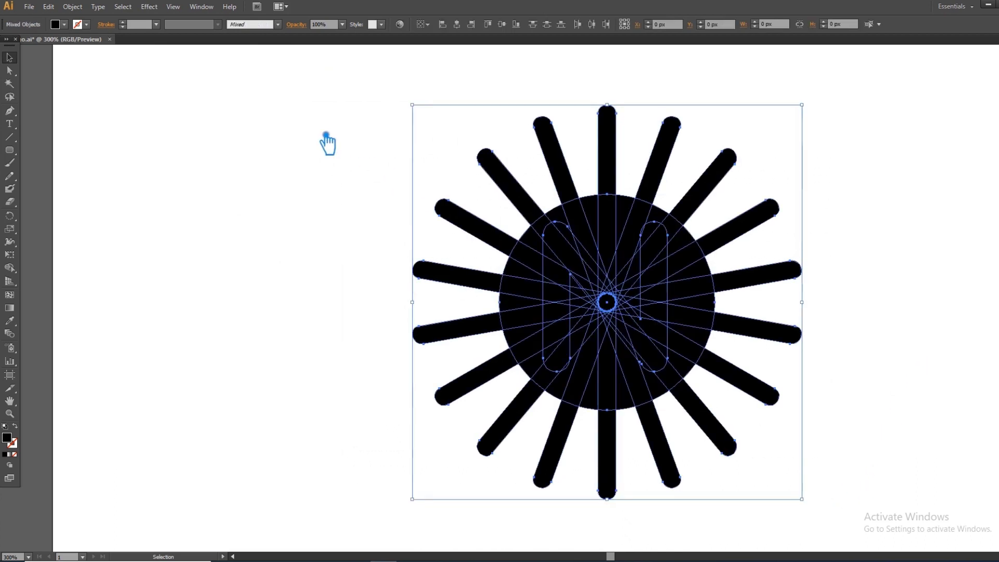
click(461, 27)
click(501, 24)
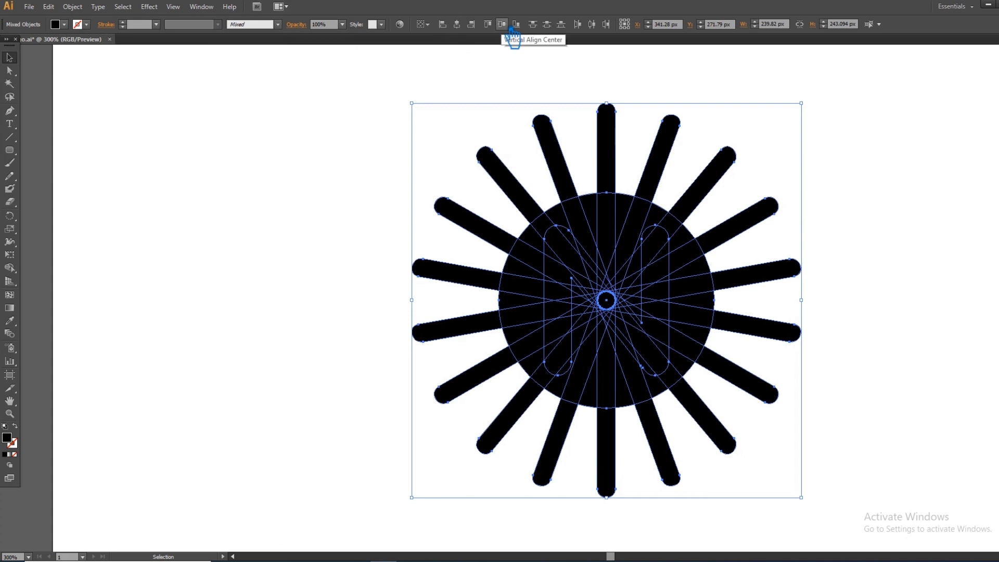
click(917, 272)
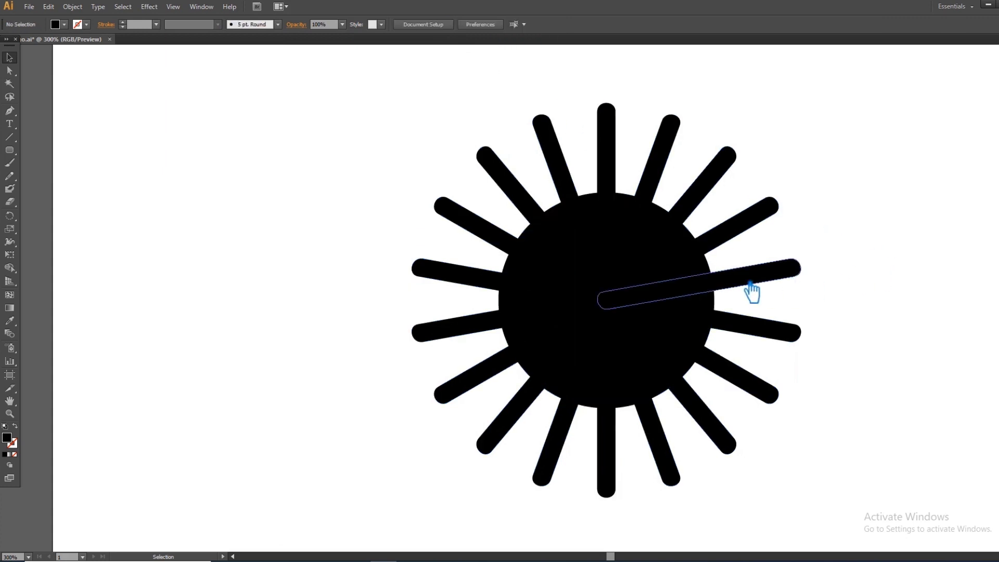
Divide the overlapping N, central circle and ray group into separate pieces with the Pathfinder Divide operation.
click(680, 290)
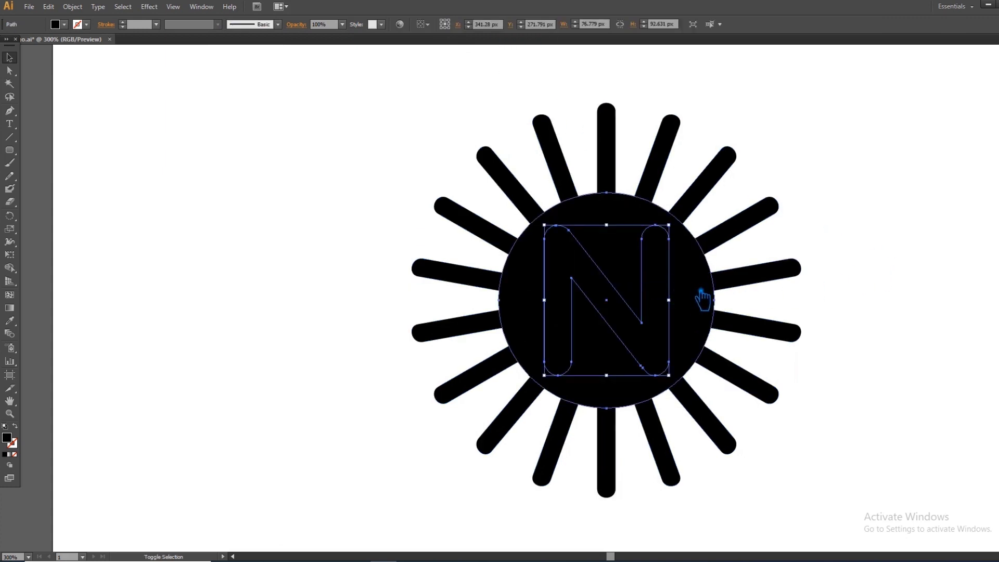
shift+click(746, 238)
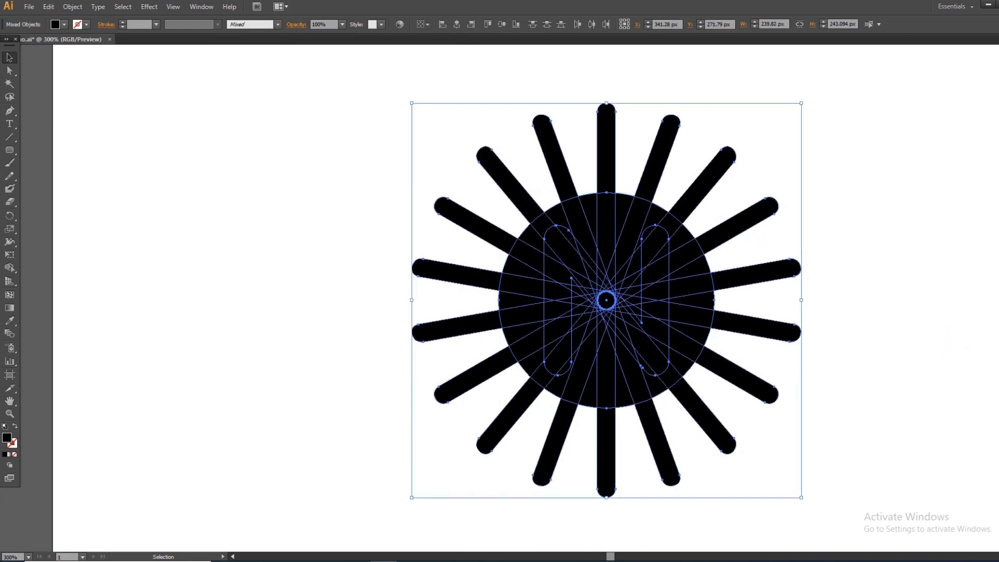
key(ctrl+shift+F9)
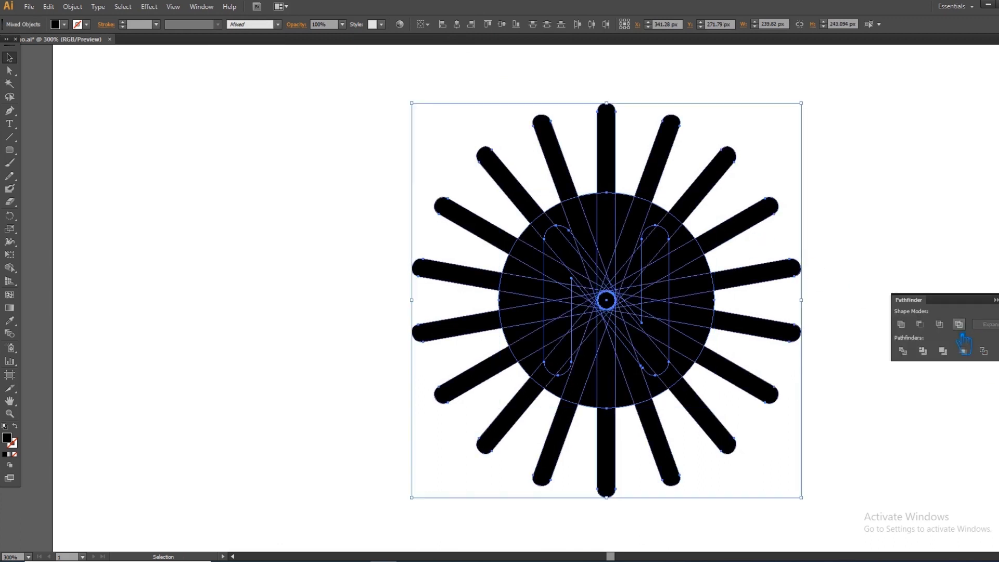
click(928, 329)
key(ctrl+z)
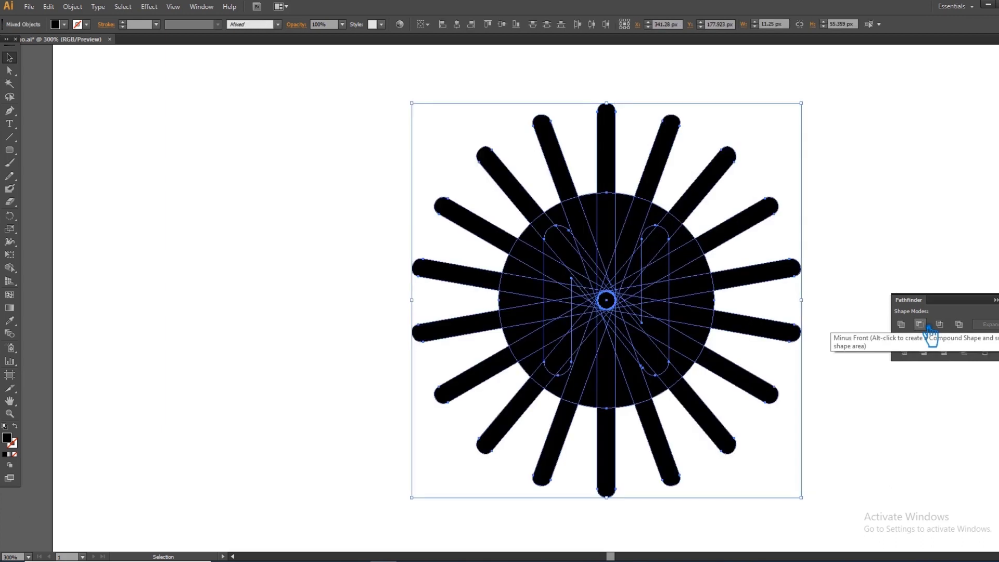
click(908, 354)
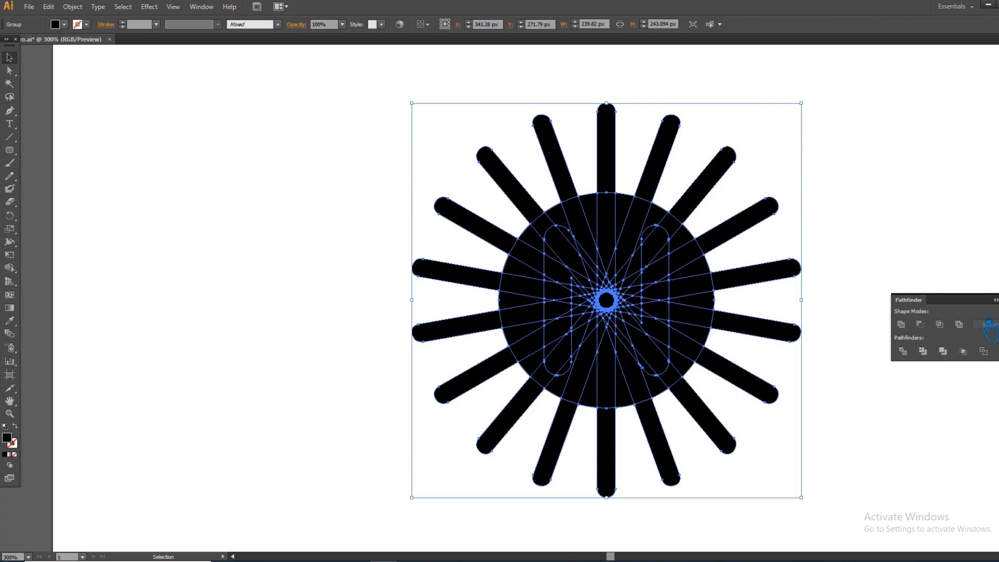
click(995, 300)
Ungroup the divided sun artwork into individually selectable pieces.
click(731, 298)
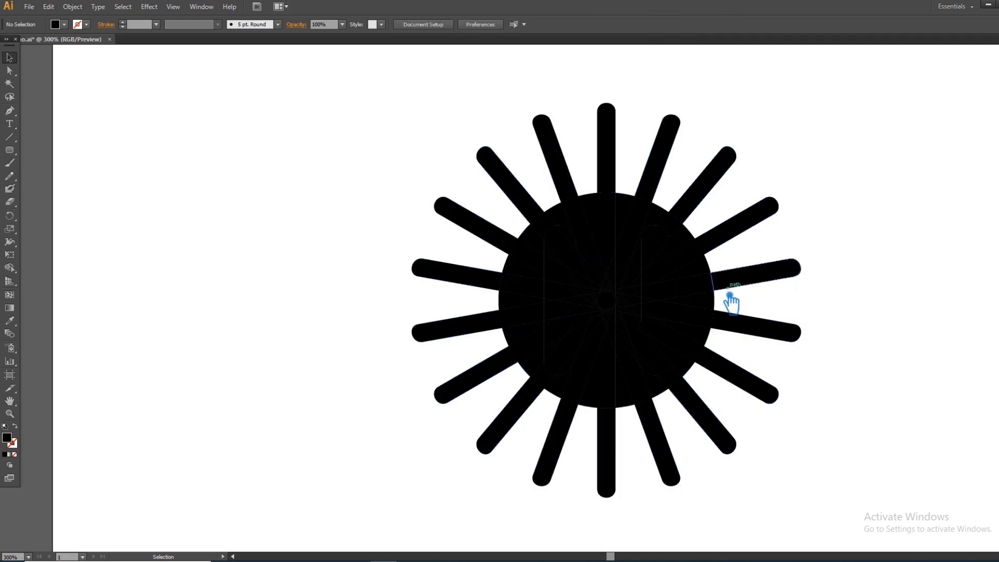
right_click(659, 276)
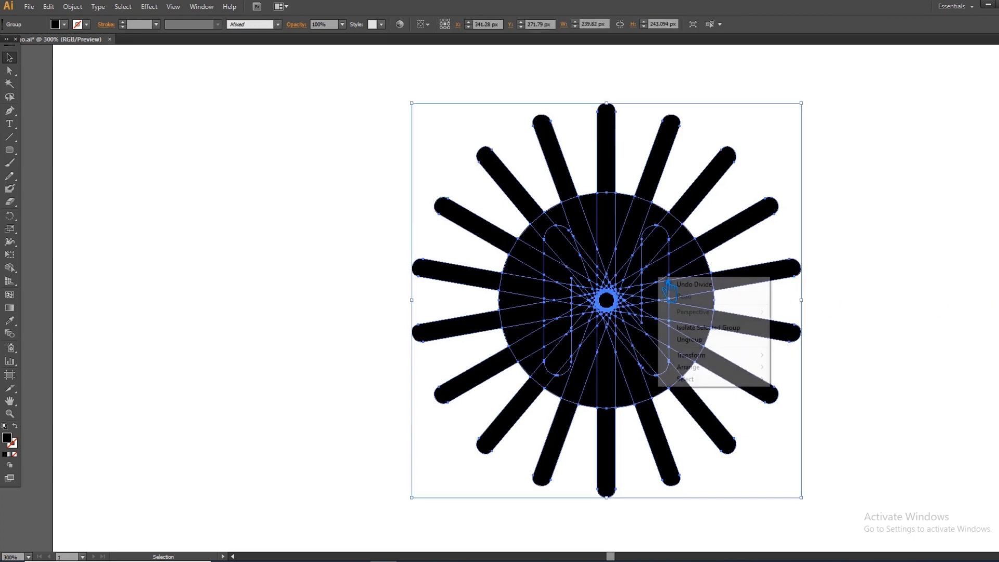
click(689, 339)
click(868, 331)
Delete every divided piece inside the N, including the small leftover slivers, so the letter is cut out of the circle.
click(663, 257)
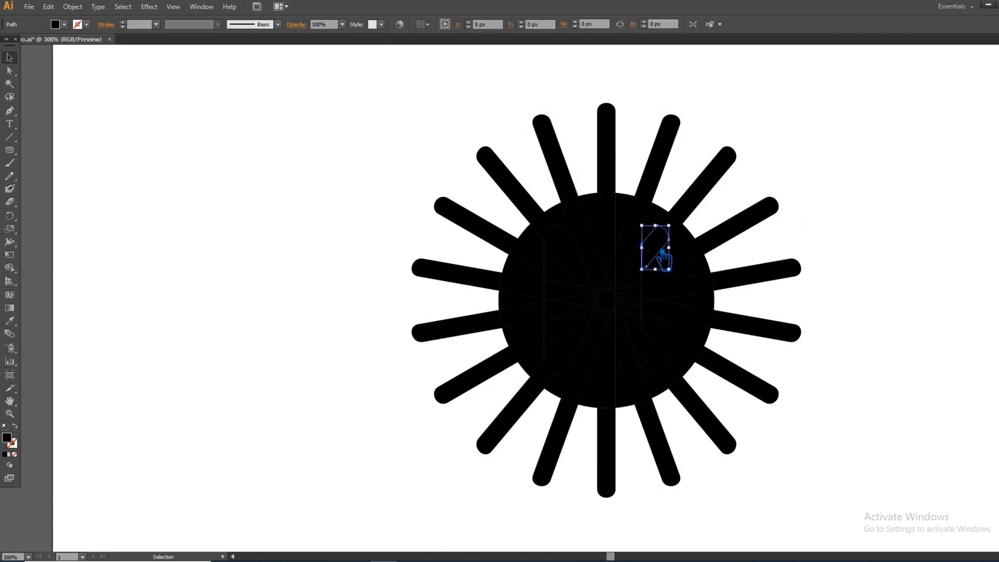
key(Delete)
click(670, 266)
key(Delete)
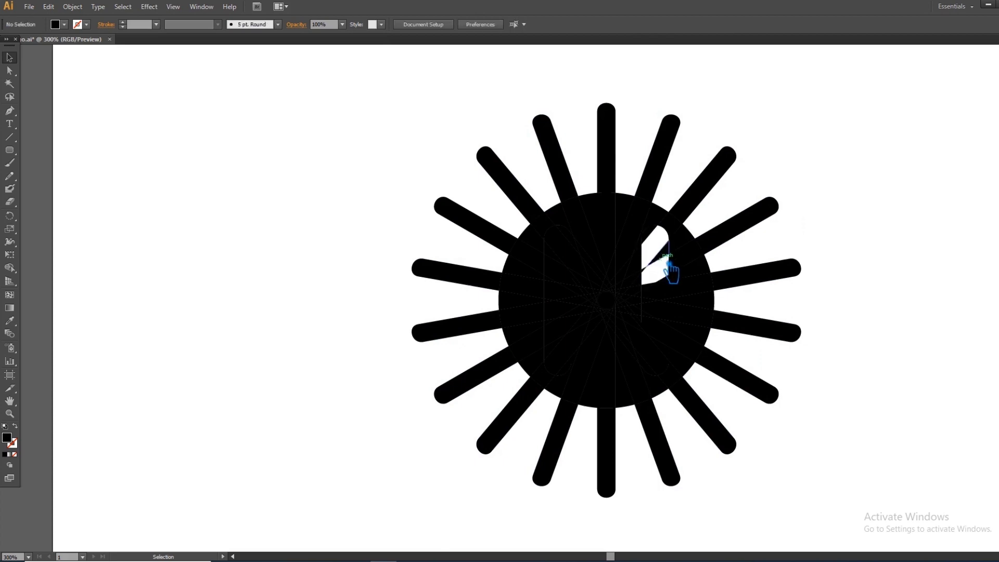
click(659, 260)
key(Delete)
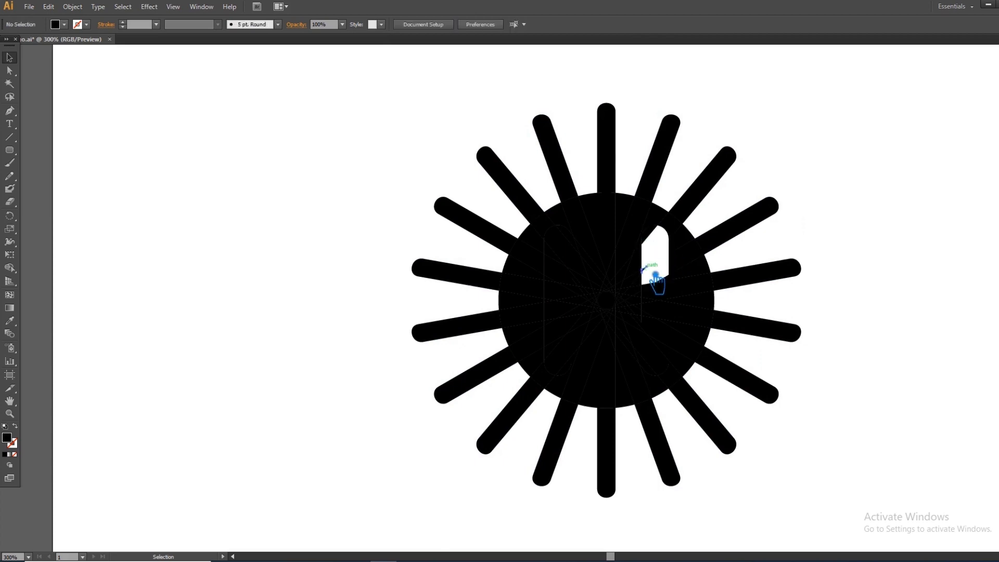
click(658, 237)
key(Delete)
click(671, 283)
key(Delete)
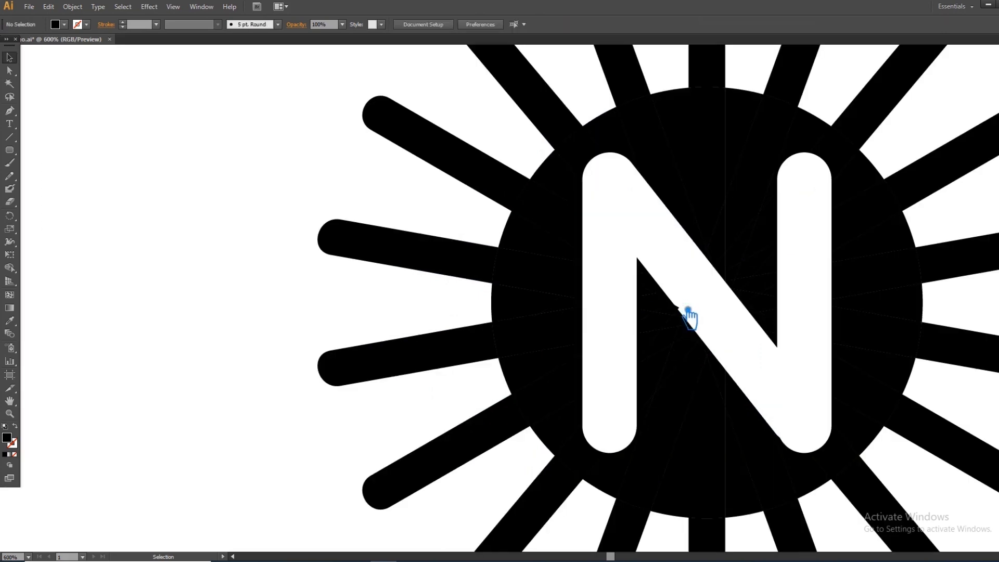
click(683, 308)
key(Delete)
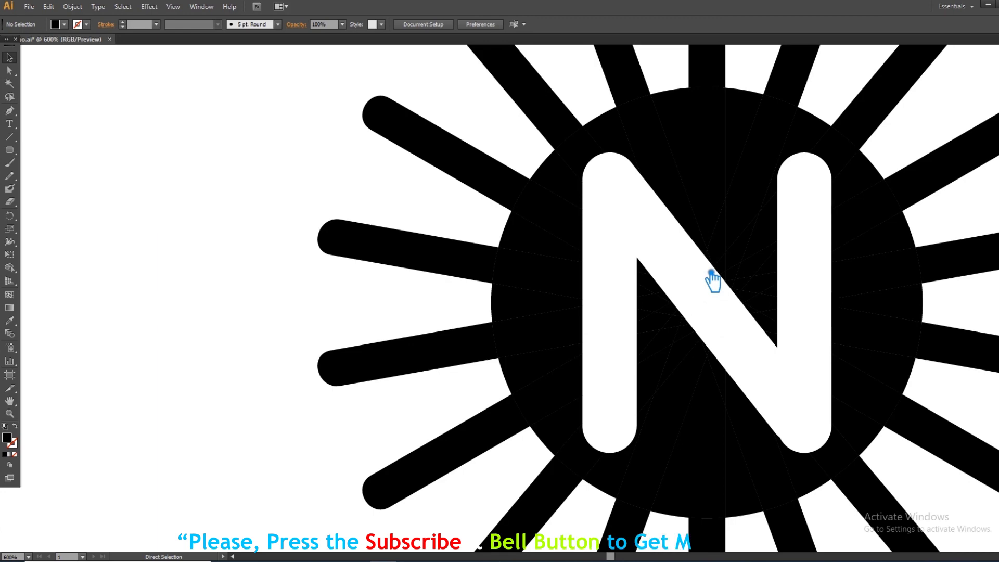
Unite all remaining sun pieces with Pathfinder and place a duplicate of the united logo on the pasteboard beside the artboard.
key(ctrl+minus)
key(ctrl+minus)
key(ctrl+minus)
drag(756, 454, 389, 155)
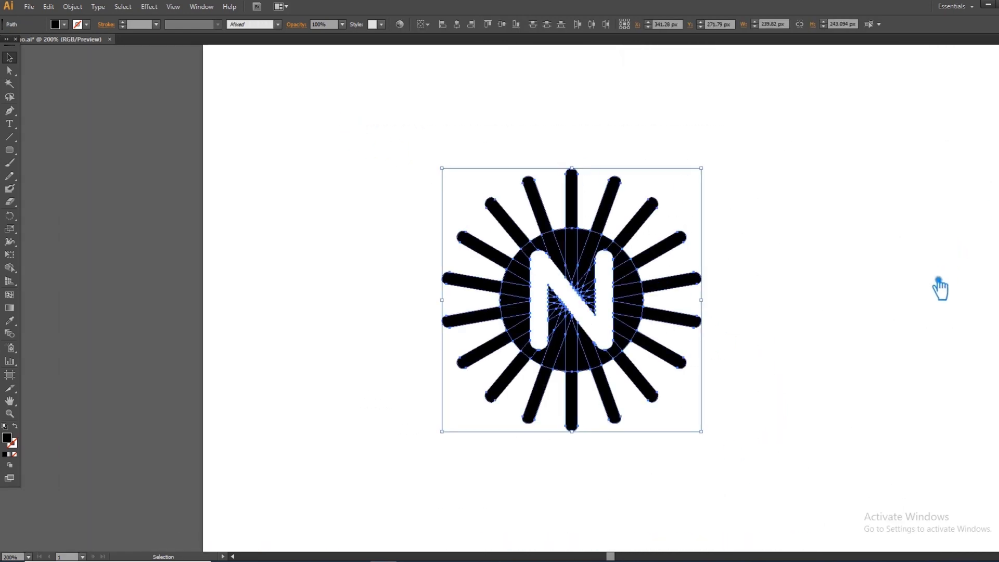
click(998, 302)
click(901, 324)
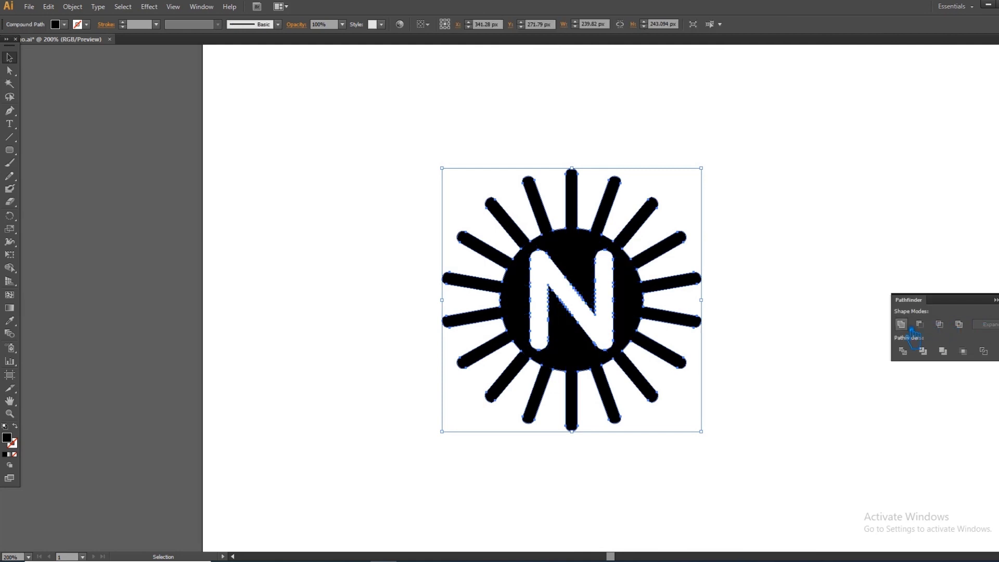
click(841, 278)
drag(619, 307, 99, 262)
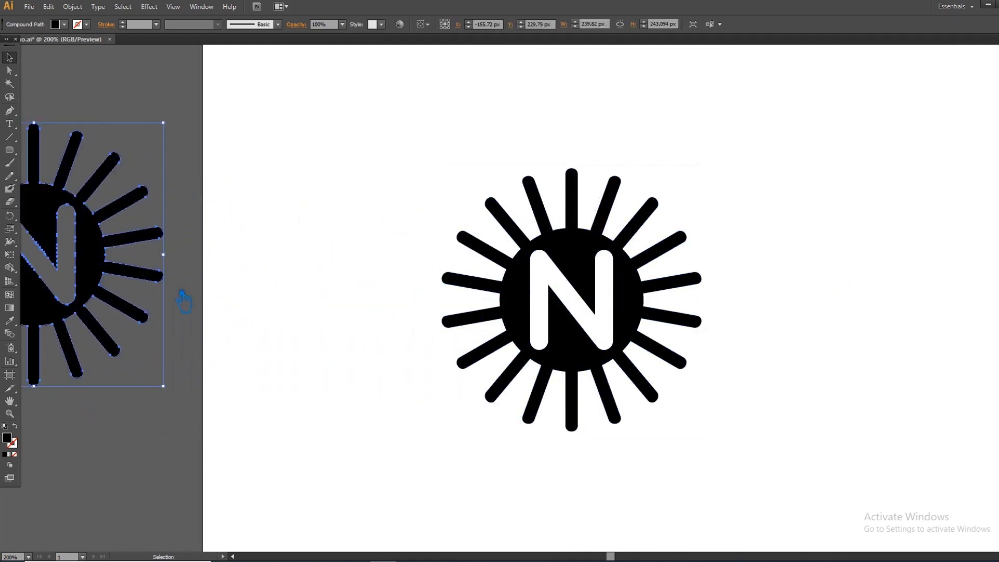
Add a horizontal and a vertical ruler guide crossing at the artboard logo's center, and save the document.
click(647, 304)
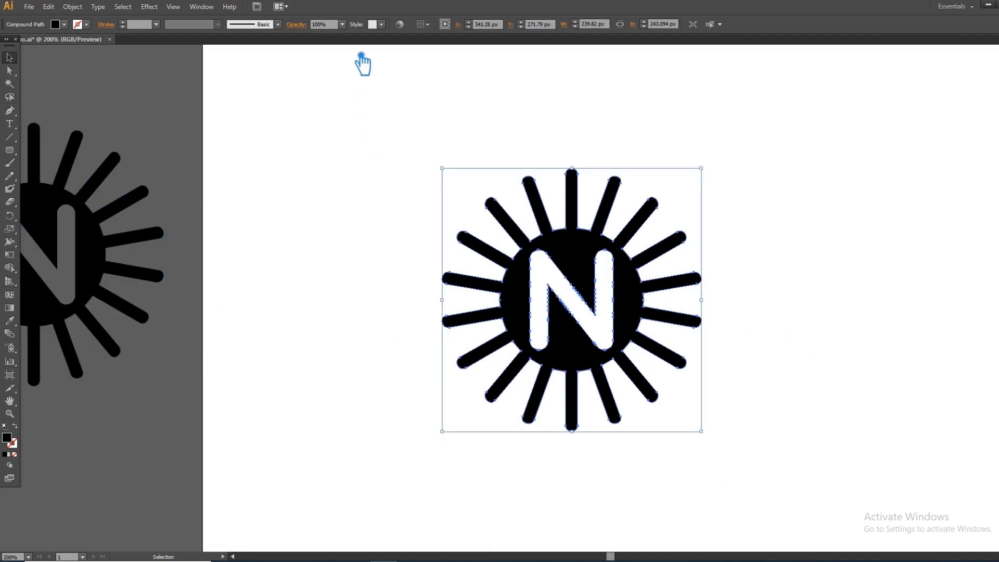
key(ctrl+r)
drag(350, 49, 380, 307)
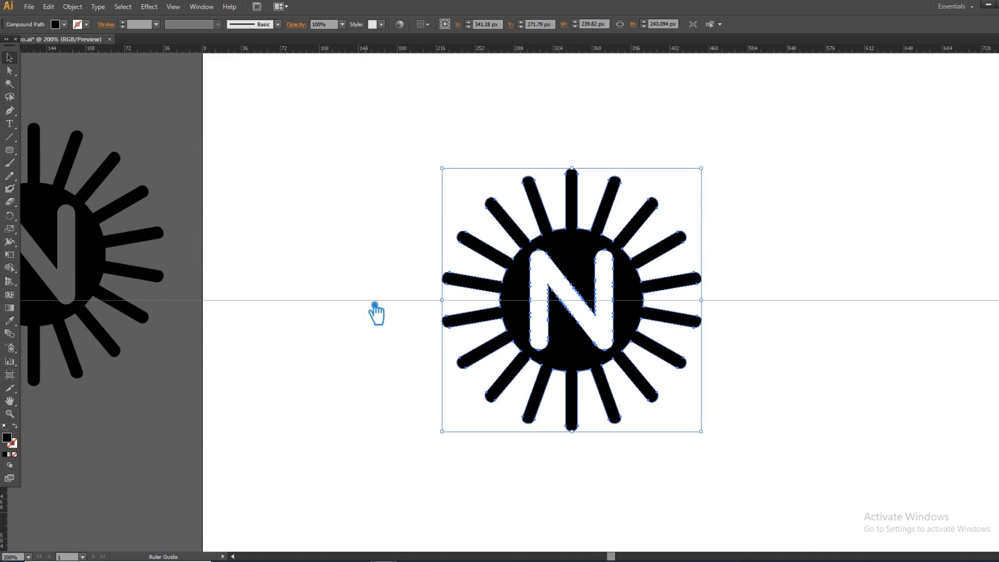
drag(375, 306, 374, 305)
drag(14, 521, 581, 451)
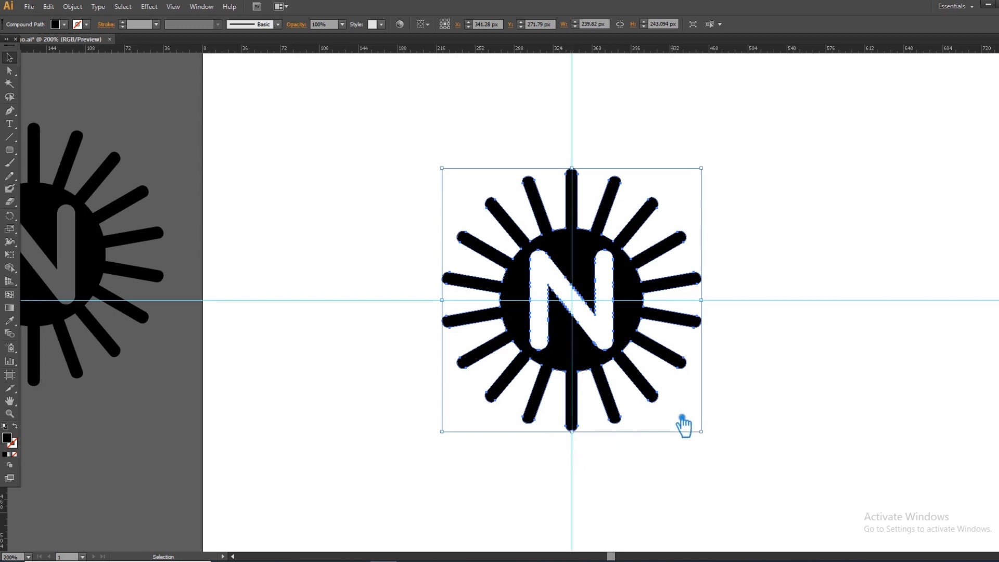
click(686, 474)
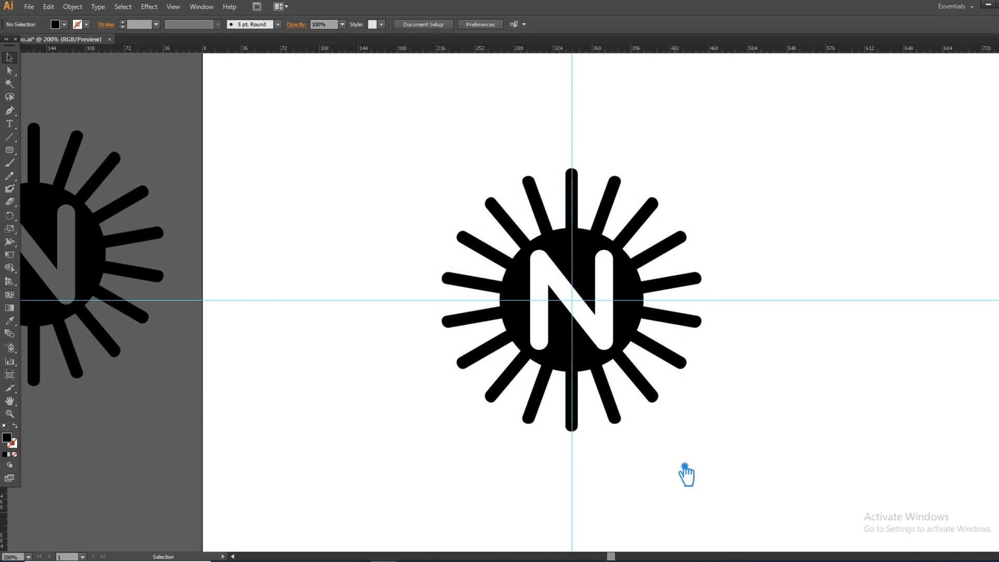
key(ctrl+s)
Draw an unfilled, black-stroked line from the guide intersection past the sun's upper-left ray, spanning about 113 by 134 px.
click(12, 111)
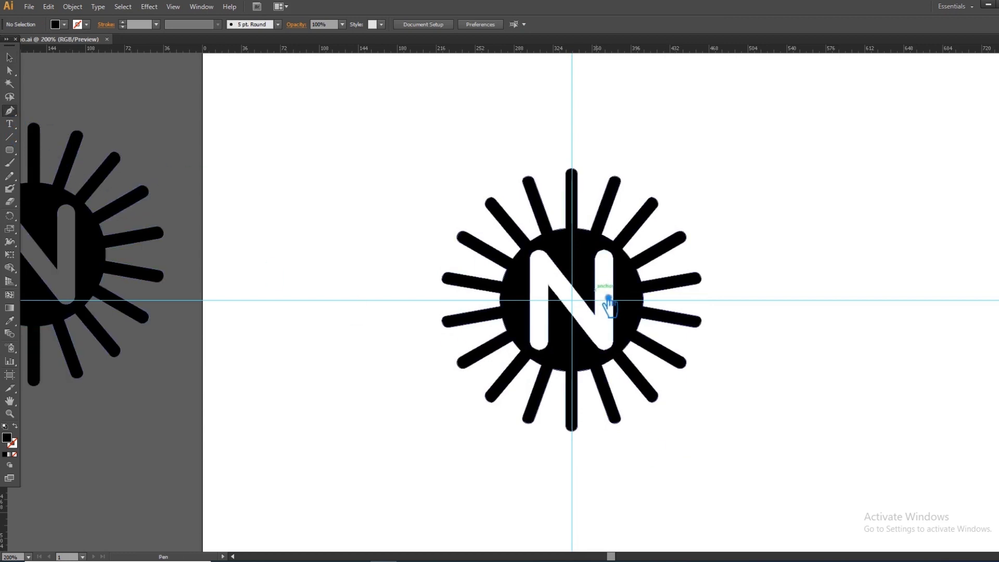
click(578, 303)
drag(582, 312, 460, 167)
click(16, 427)
click(9, 58)
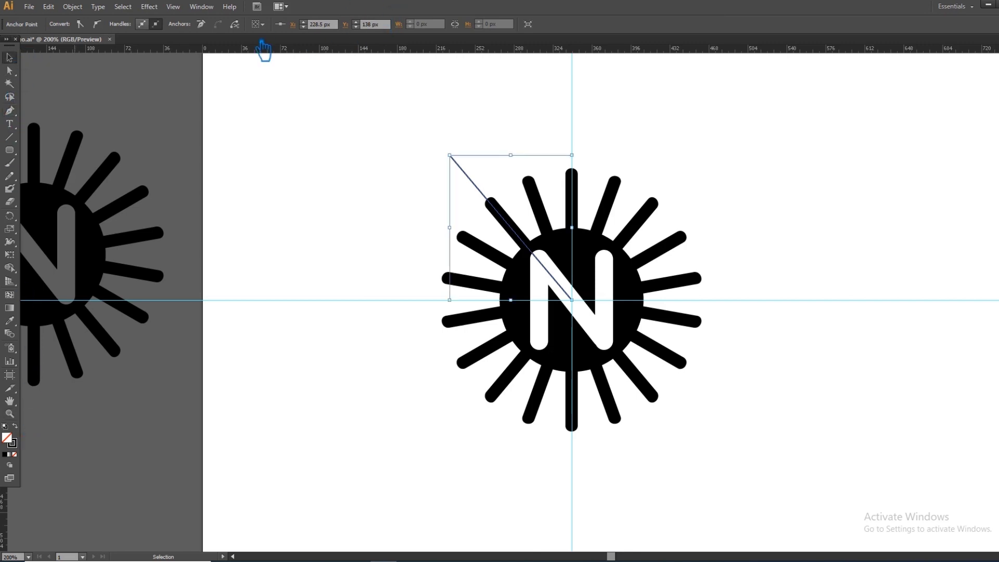
click(145, 107)
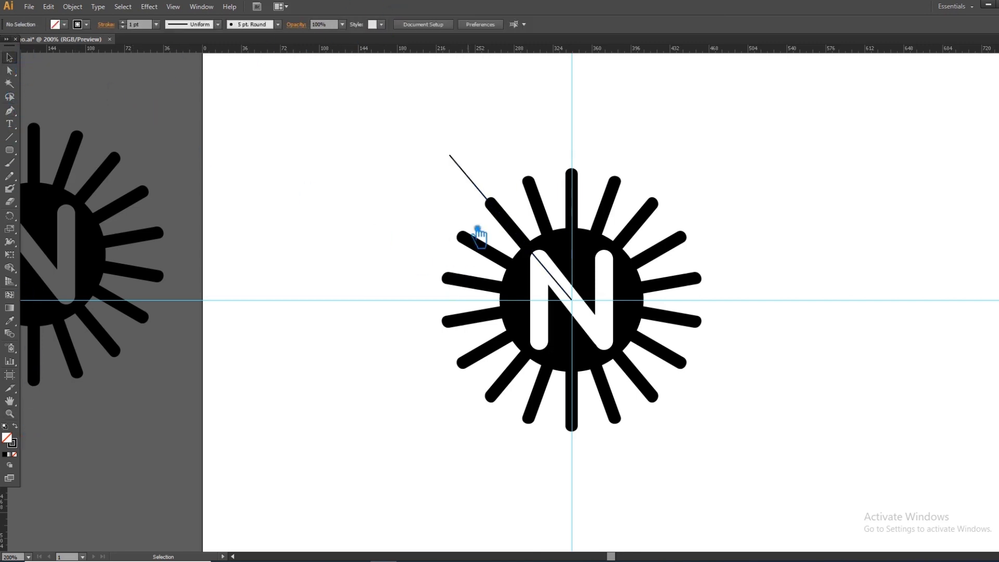
Apply the 15 pt. Round brush to the new diagonal line.
click(472, 179)
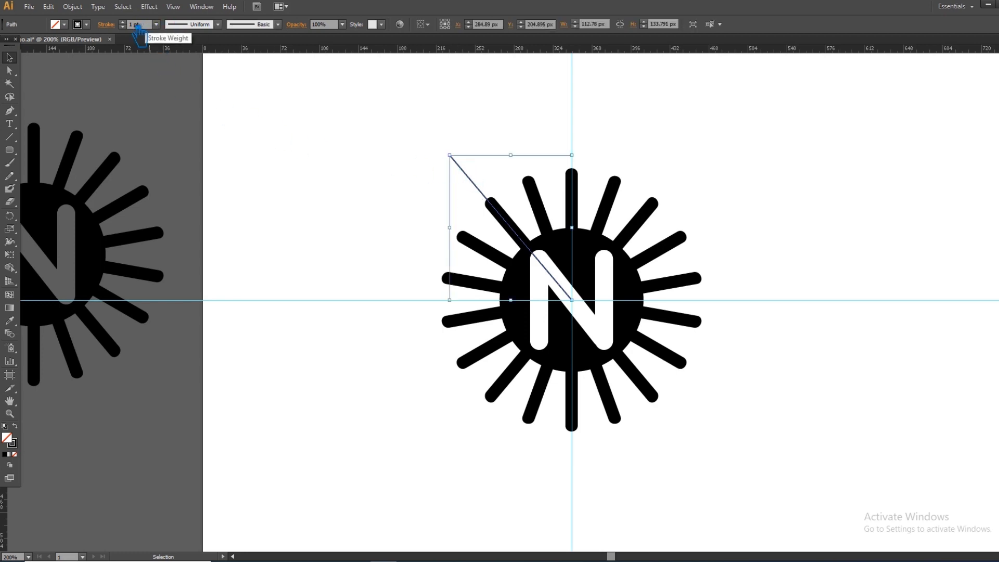
click(277, 25)
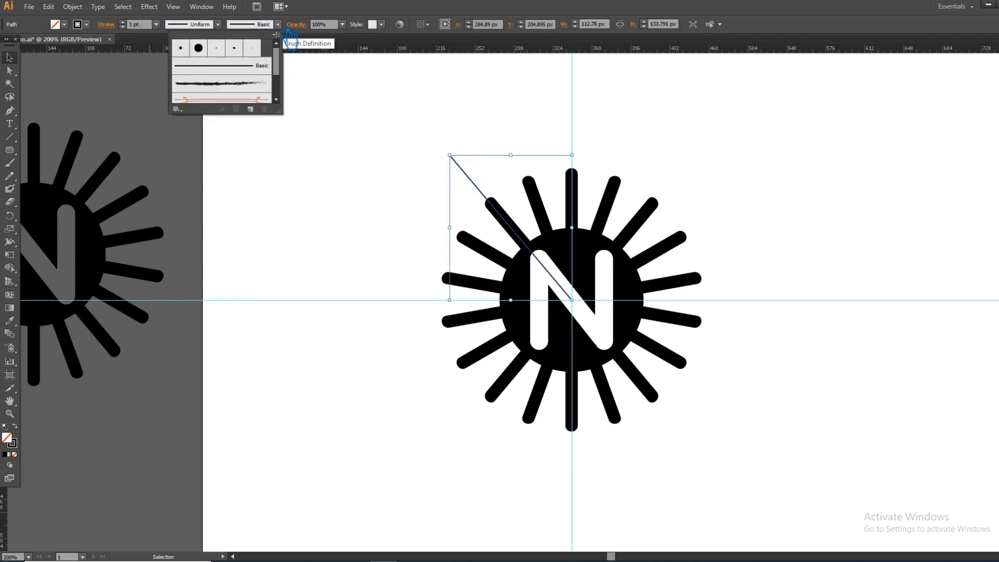
click(189, 52)
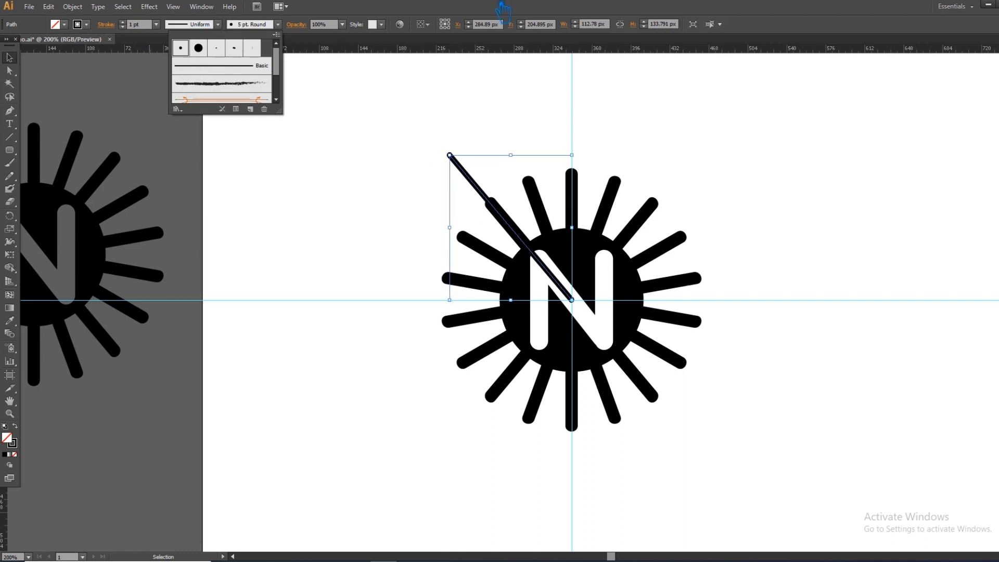
click(278, 24)
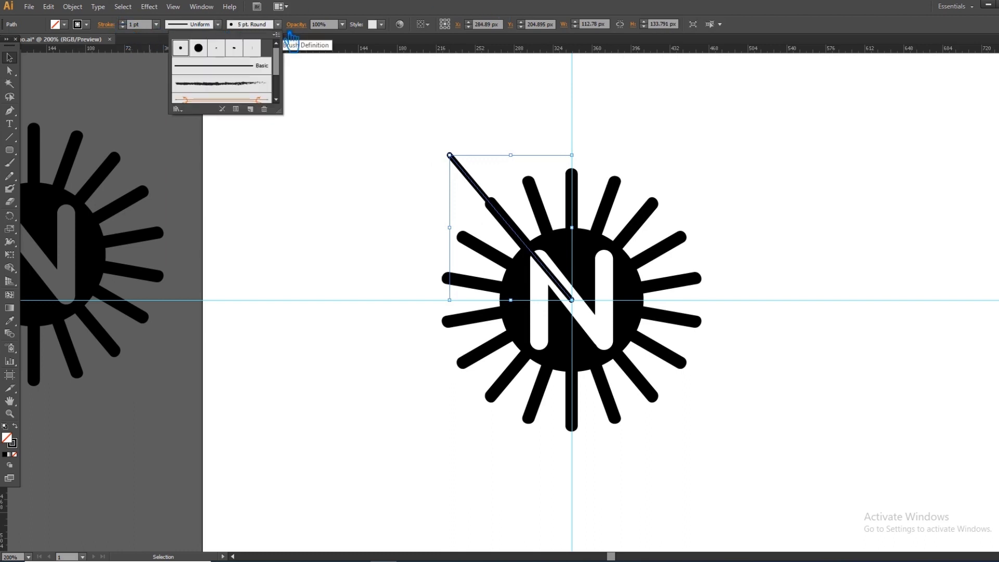
click(204, 53)
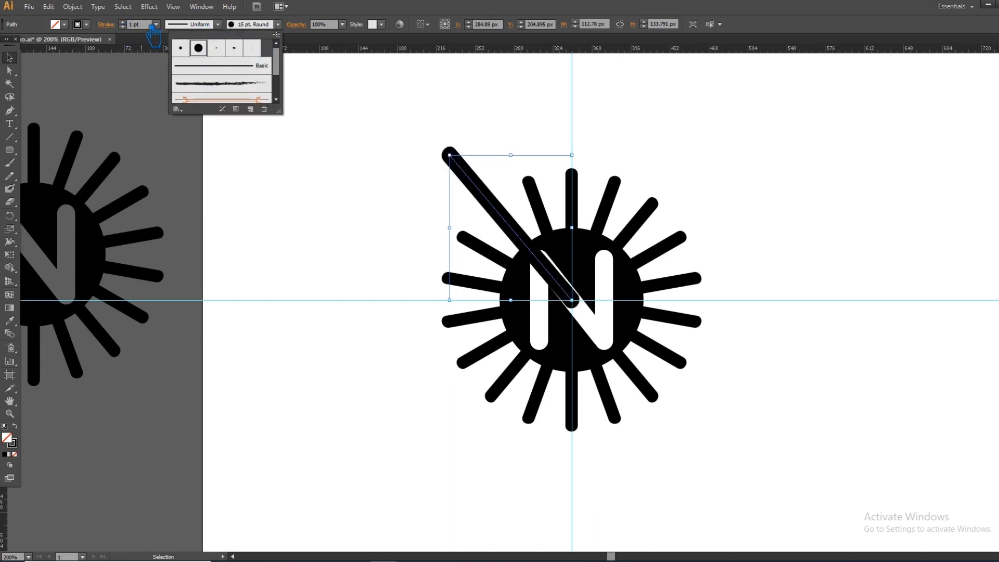
Try a 0.75 pt stroke weight on the diagonal line and set it back to 1 pt.
click(156, 24)
click(181, 61)
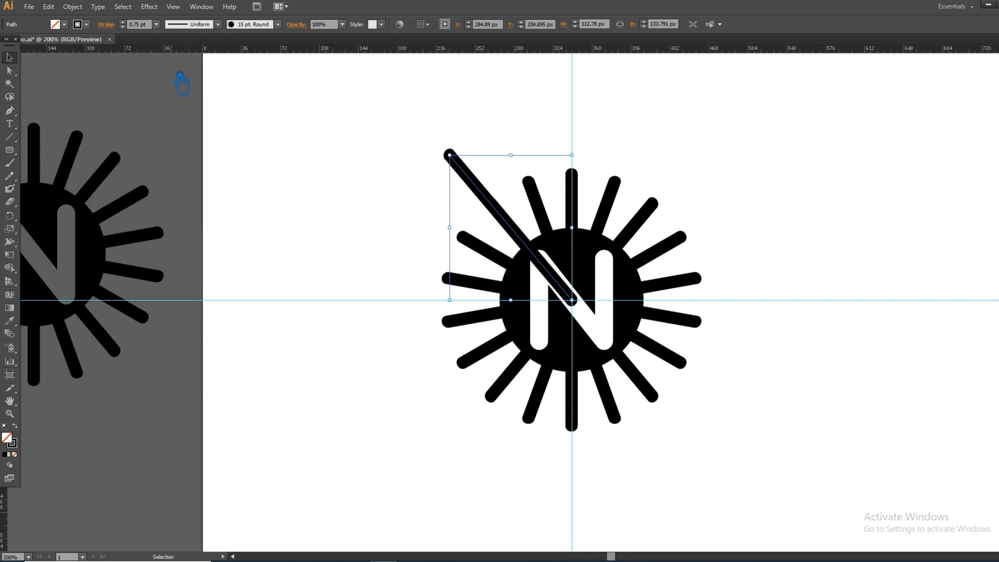
click(141, 108)
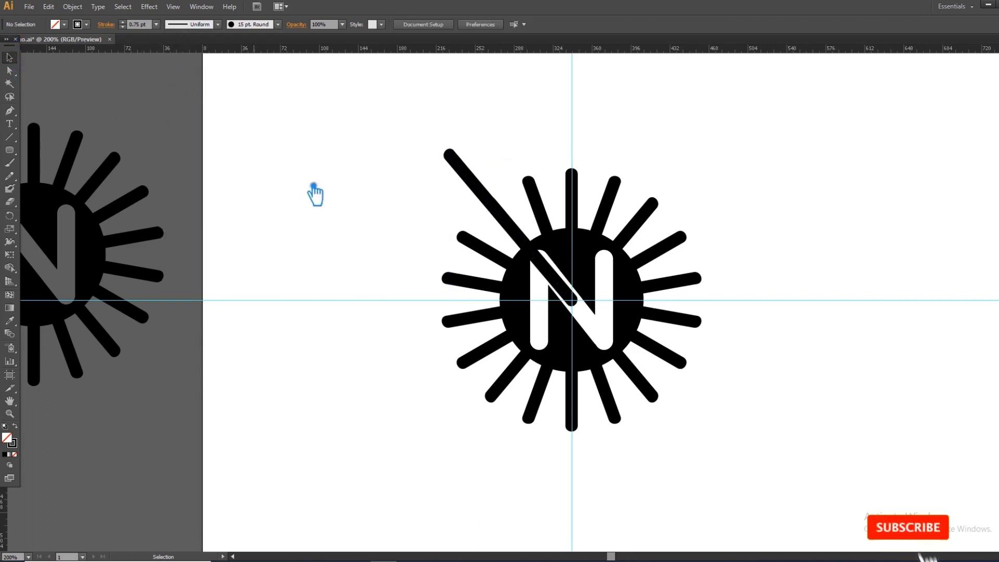
click(573, 294)
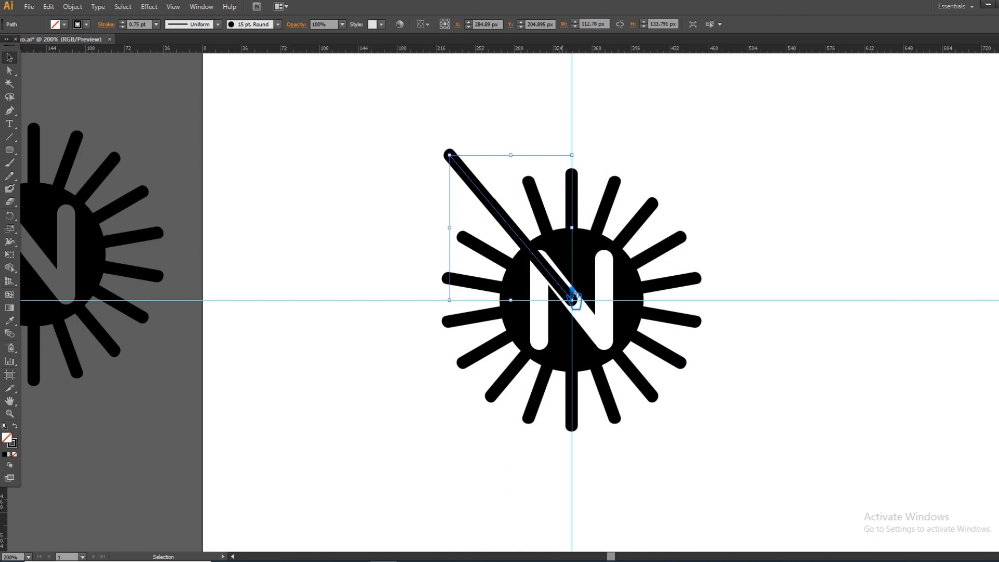
click(156, 24)
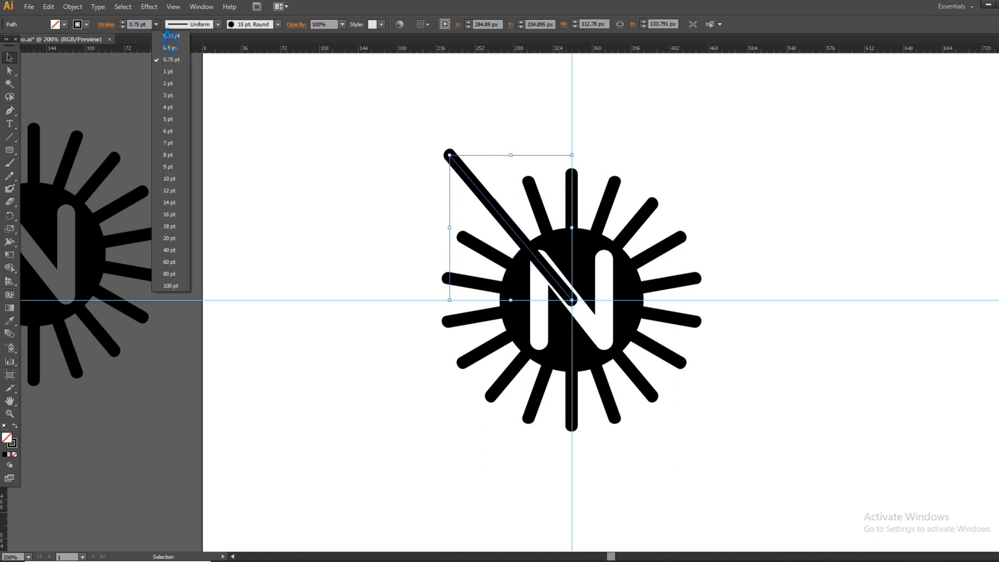
click(175, 71)
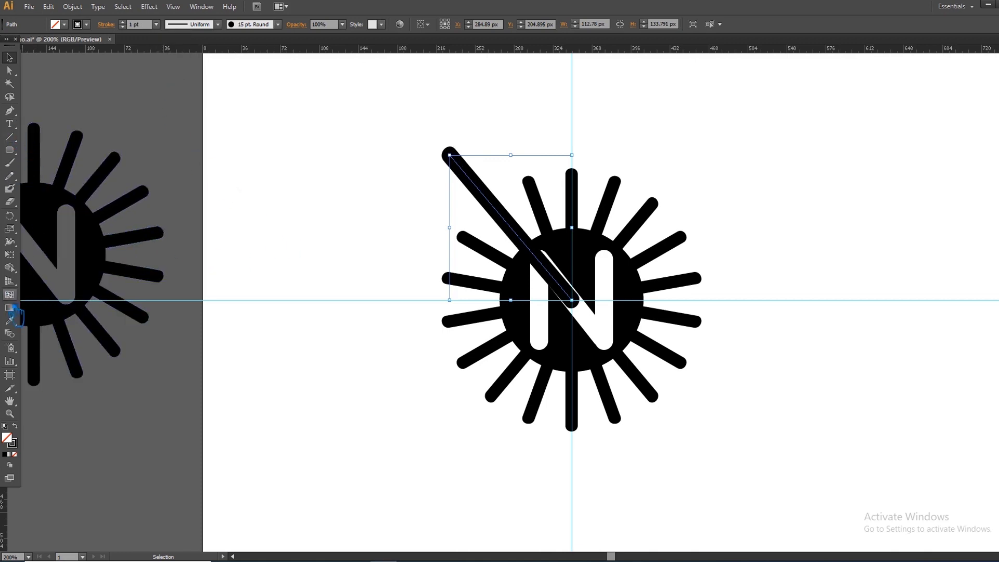
Create a copy of the thick diagonal line rotated 30° around the guide intersection.
key(r)
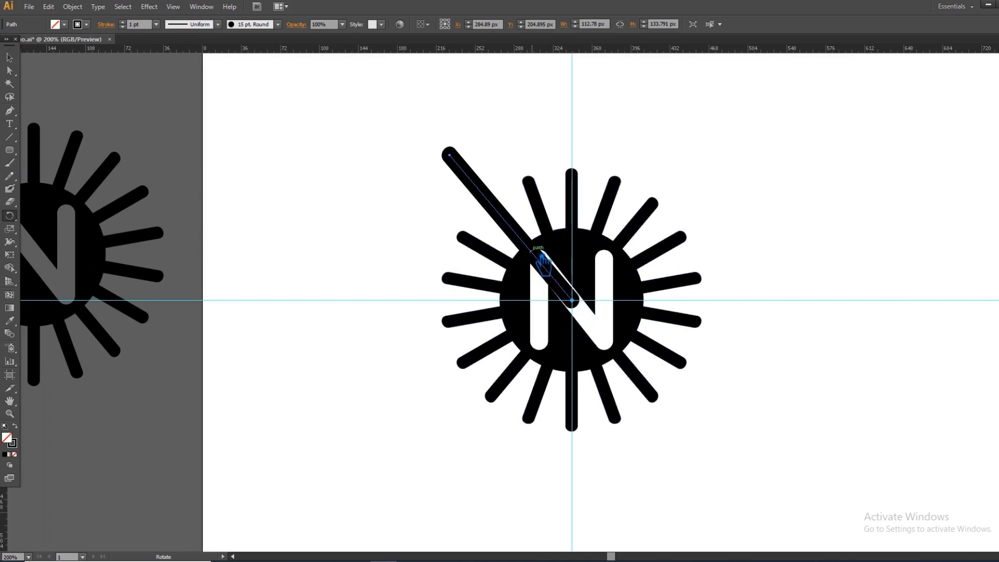
key(alt)
alt+click(582, 308)
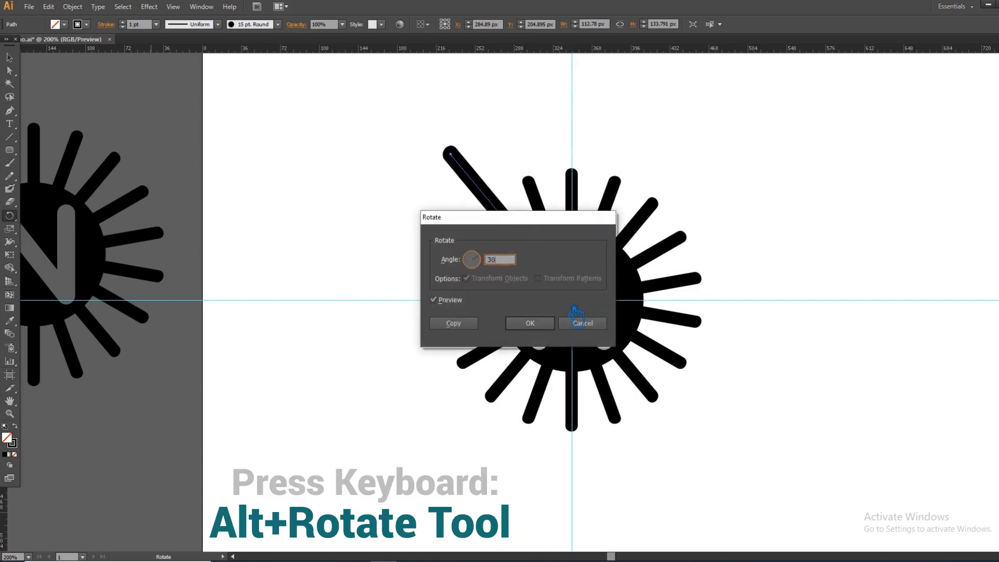
click(456, 325)
key(v)
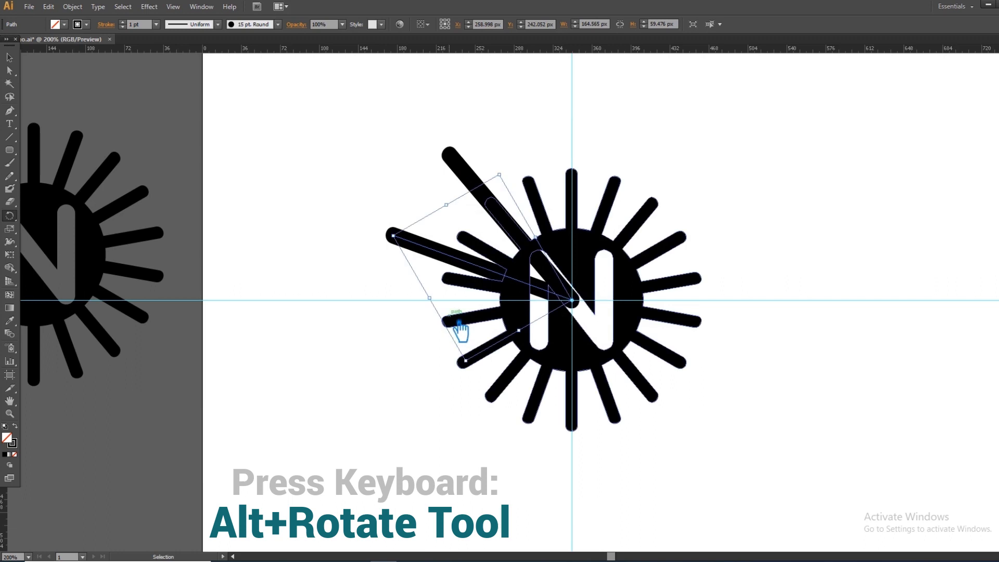
Repeat the rotated copy around the center until 12 thick rays form a full circle.
key(ctrl+d)
key(ctrl+d)
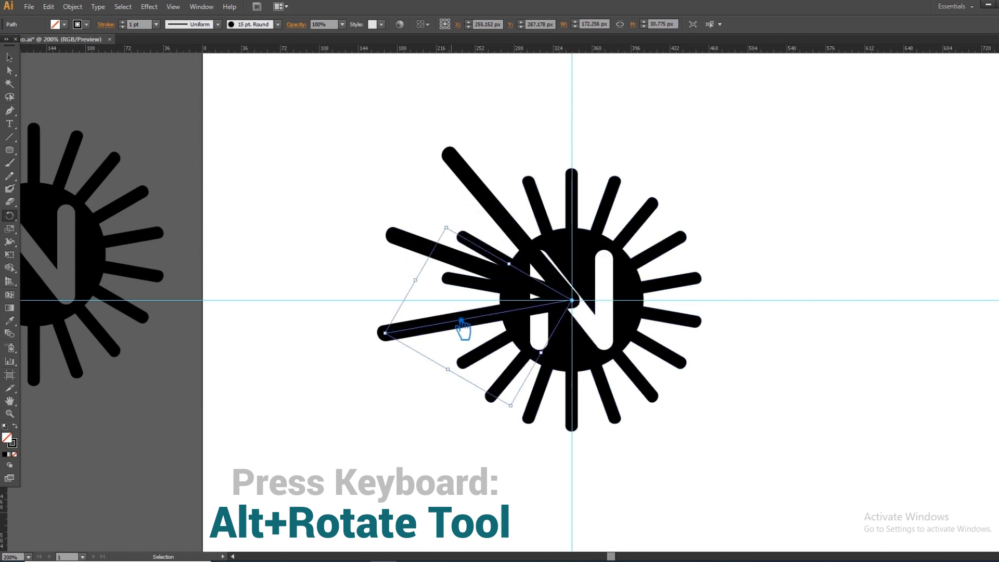
key(ctrl+d)
key(ctrl+d)
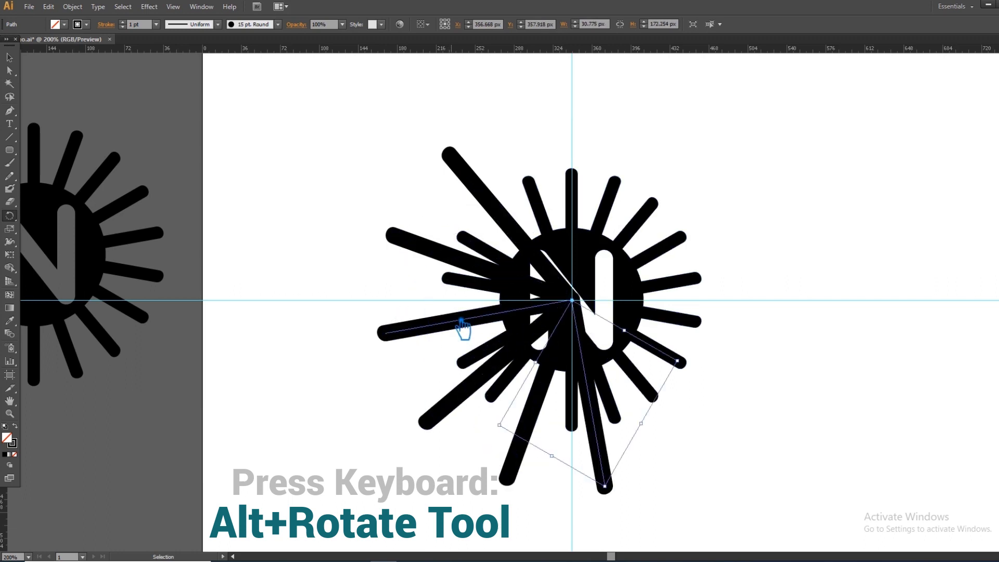
key(ctrl+d)
key(ctrl+d)
key(ctrl+d)
key(ctrl+d)
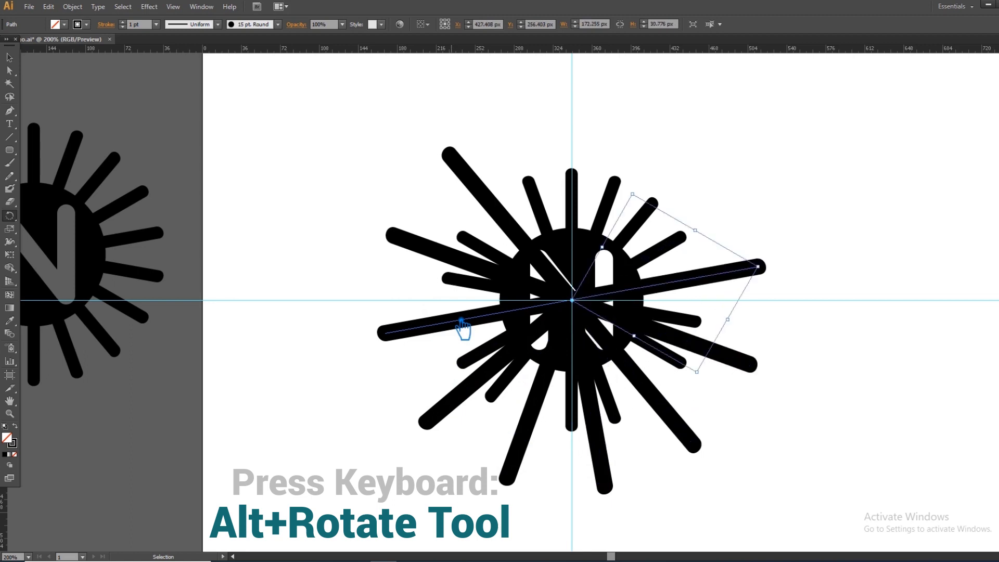
key(ctrl+d)
key(ctrl+d)
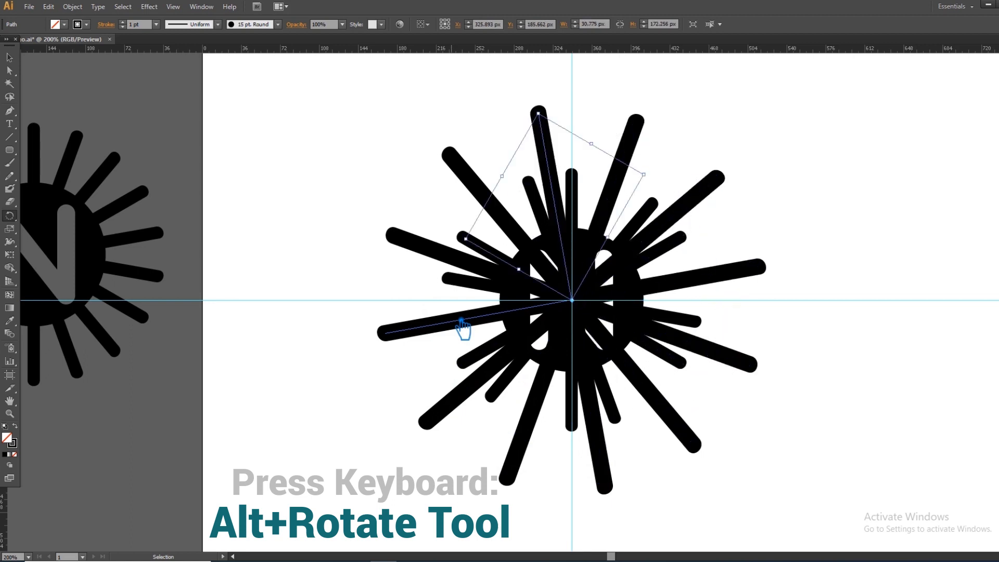
click(10, 59)
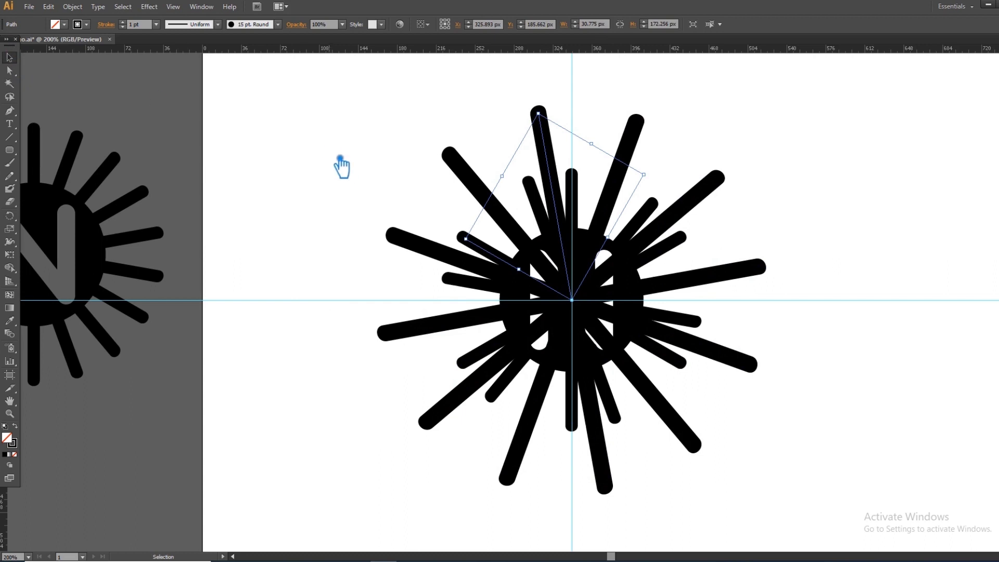
Draw a circle about 27 px wide centred on the outer end of the upper-left thick ray and fill it black without a stroke.
click(345, 163)
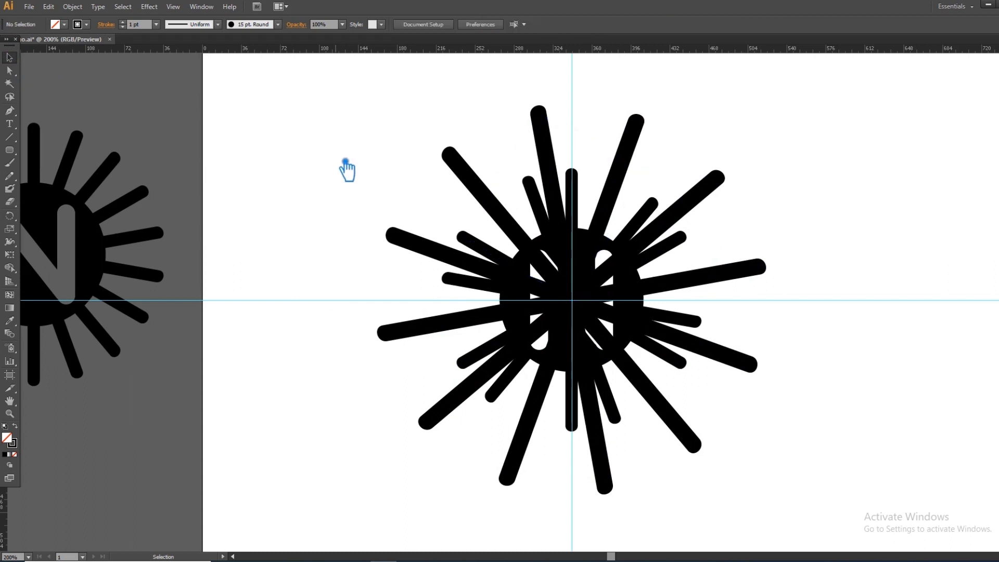
drag(10, 150, 68, 180)
drag(451, 156, 475, 168)
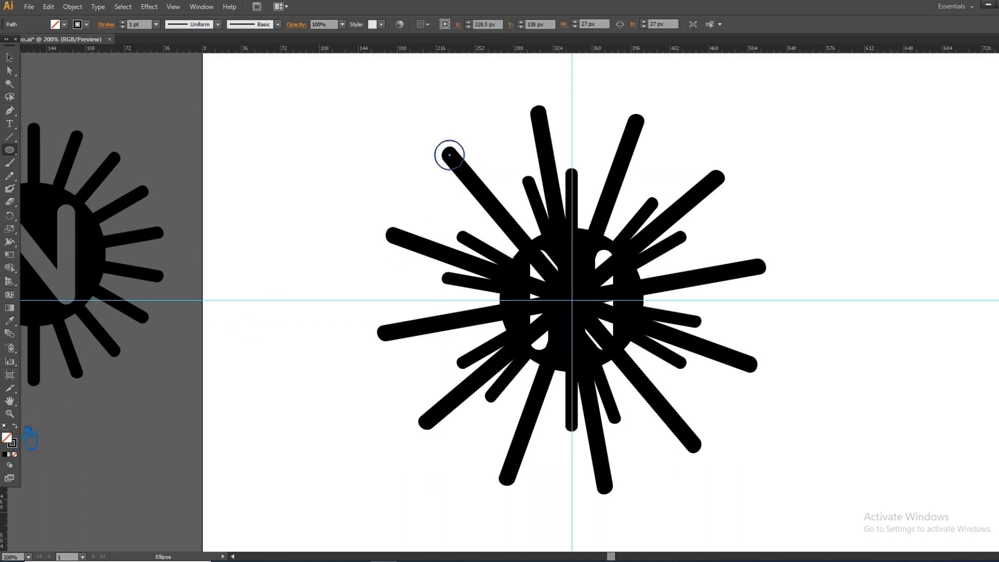
key(shift+x)
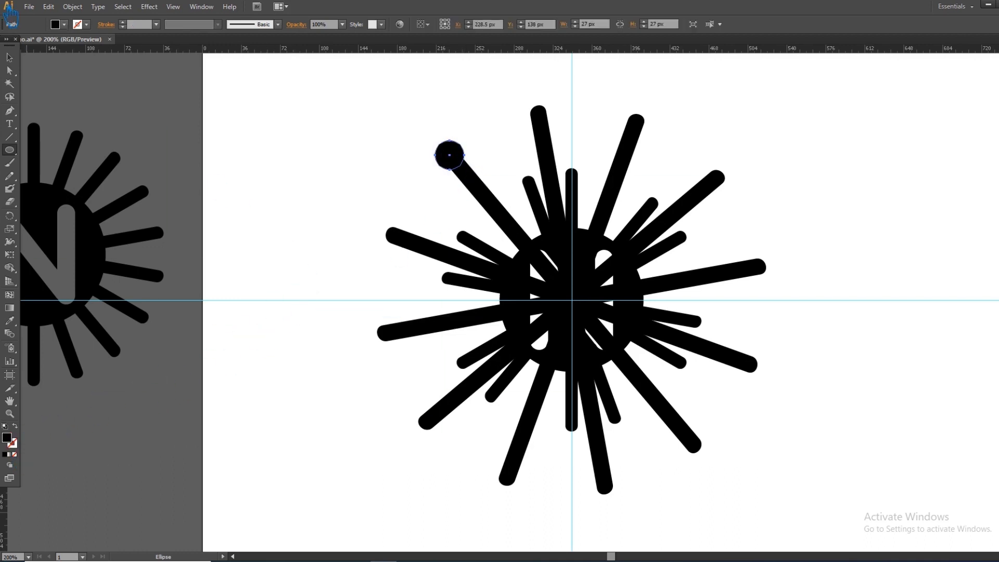
Enlarge the black circle at the ray's end from its centre to about 33 px.
click(11, 57)
drag(474, 145, 478, 142)
click(305, 172)
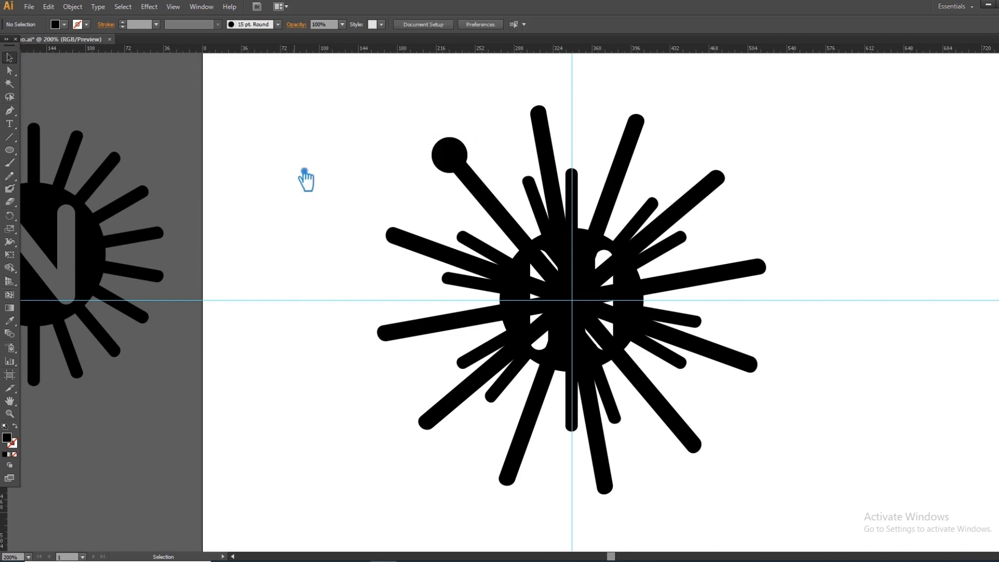
Create a copy of the black circle rotated 30° around the guide intersection.
click(458, 157)
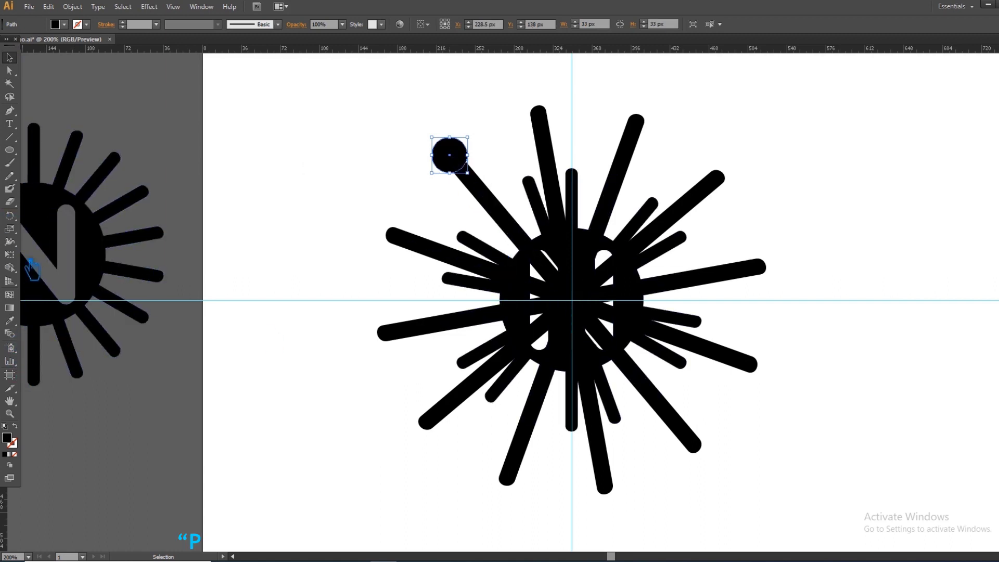
click(9, 215)
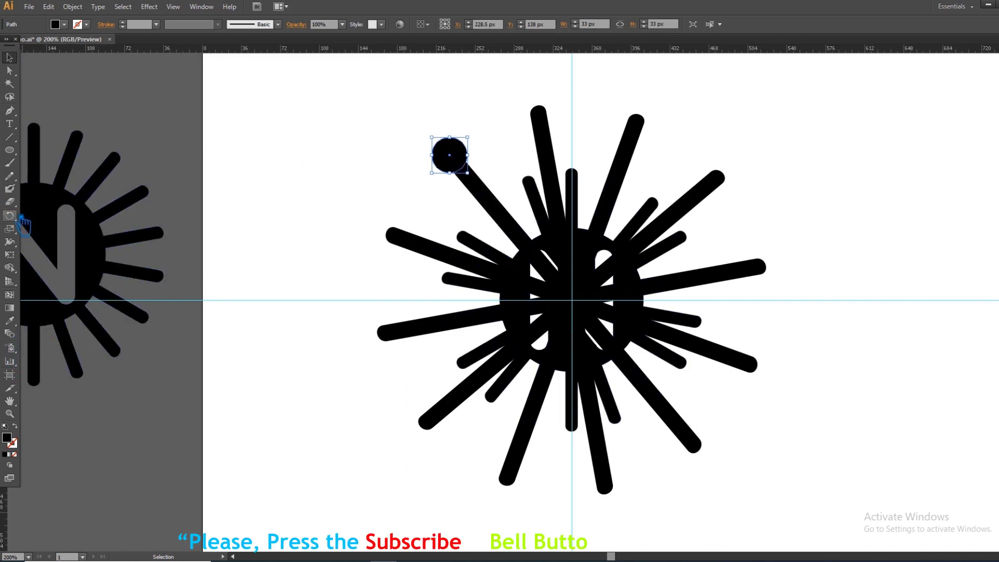
click(572, 300)
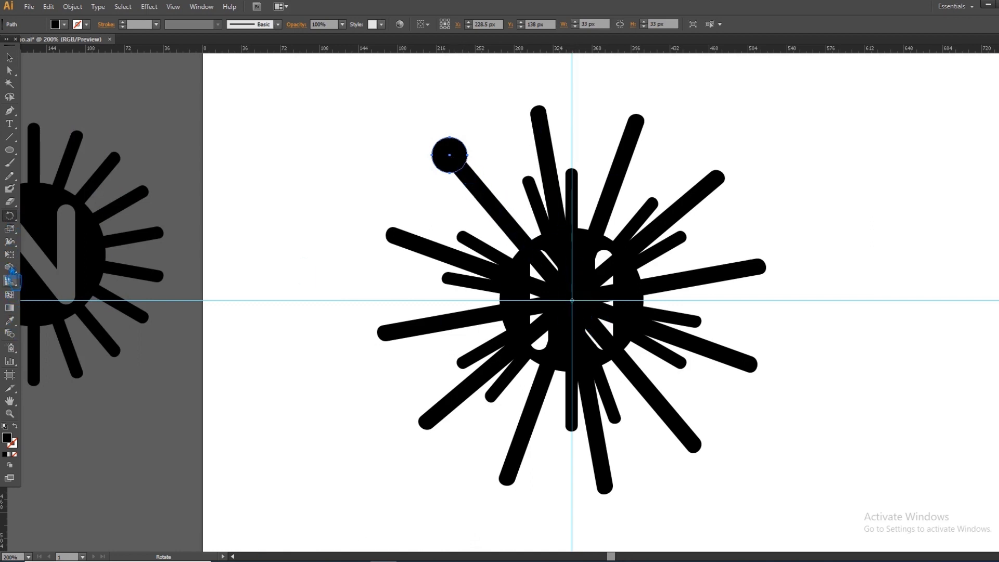
alt+click(582, 307)
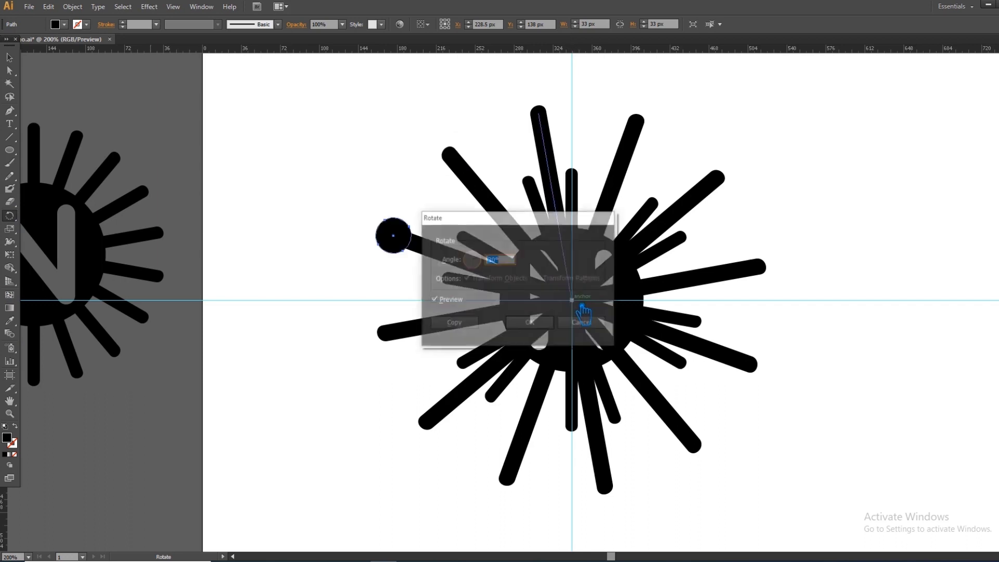
click(467, 323)
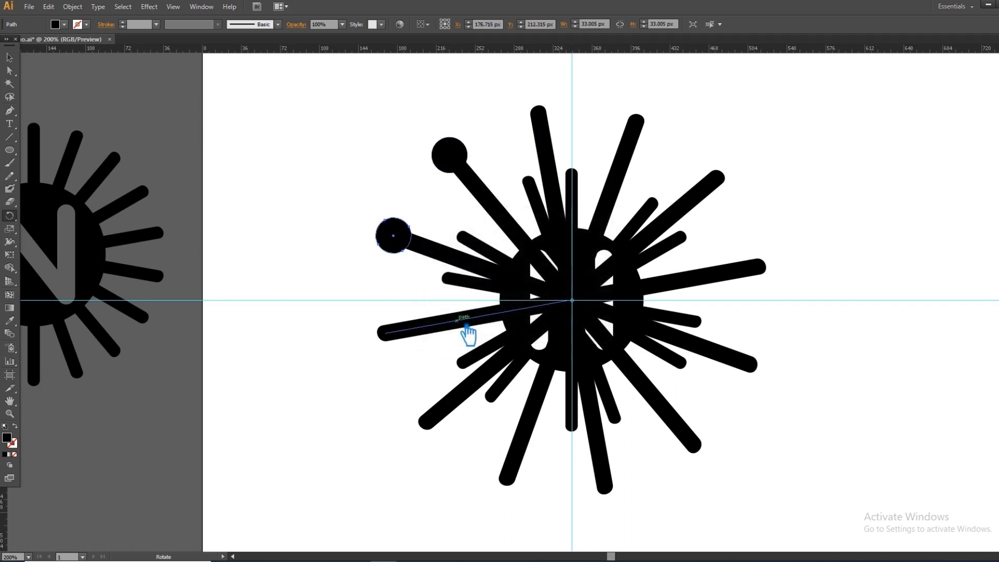
Repeat the rotated circle copy until all 12 thick rays end in a circle.
key(ctrl+d)
key(ctrl+d)
key(ctrl+d)
key(ctrl+d)
key(ctrl+d)
key(ctrl+d)
key(ctrl+d)
key(ctrl+d)
key(ctrl+d)
key(ctrl+d)
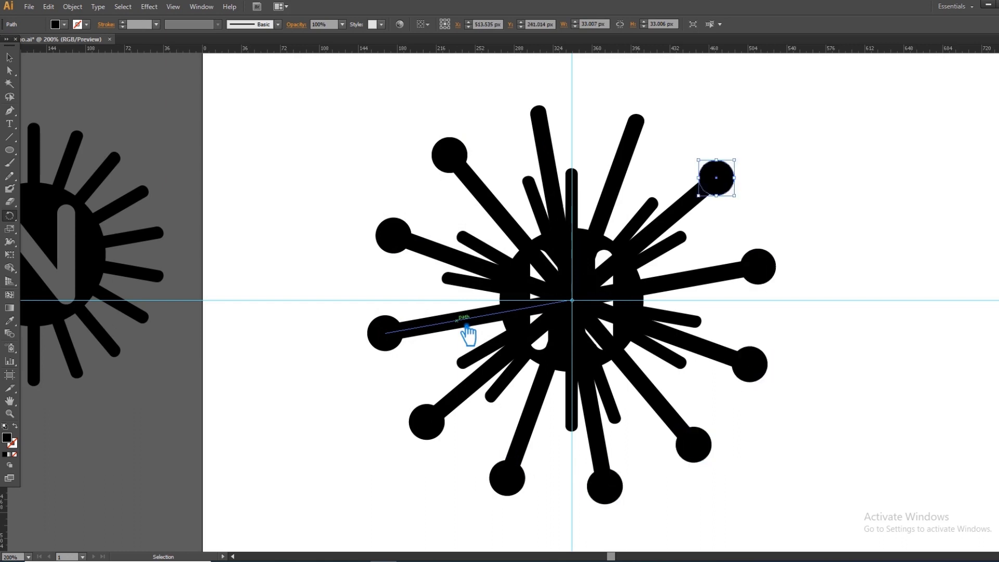
click(10, 58)
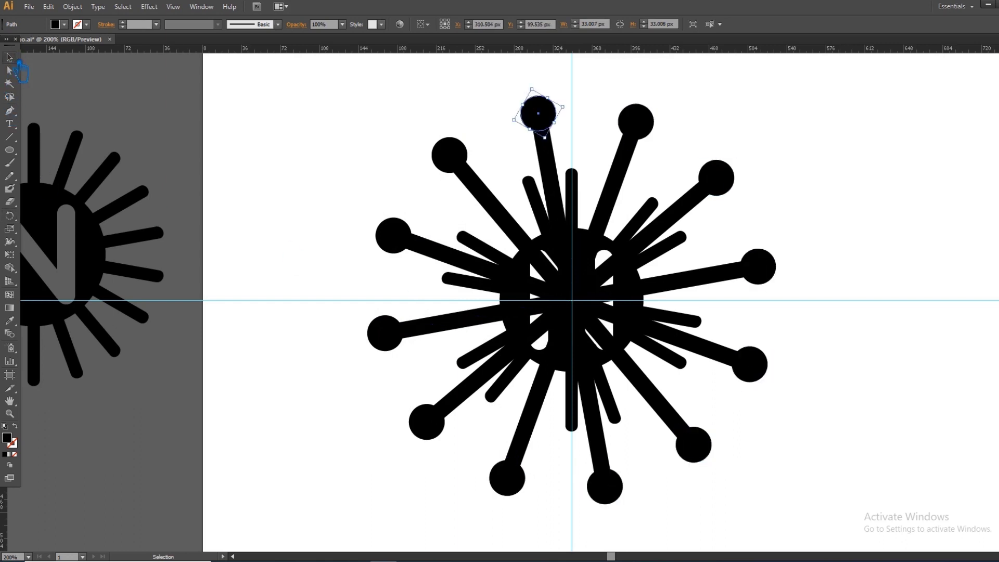
click(827, 210)
Try to divide the whole artwork with Pathfinder while the thick rays are still brushed lines.
drag(837, 486, 332, 103)
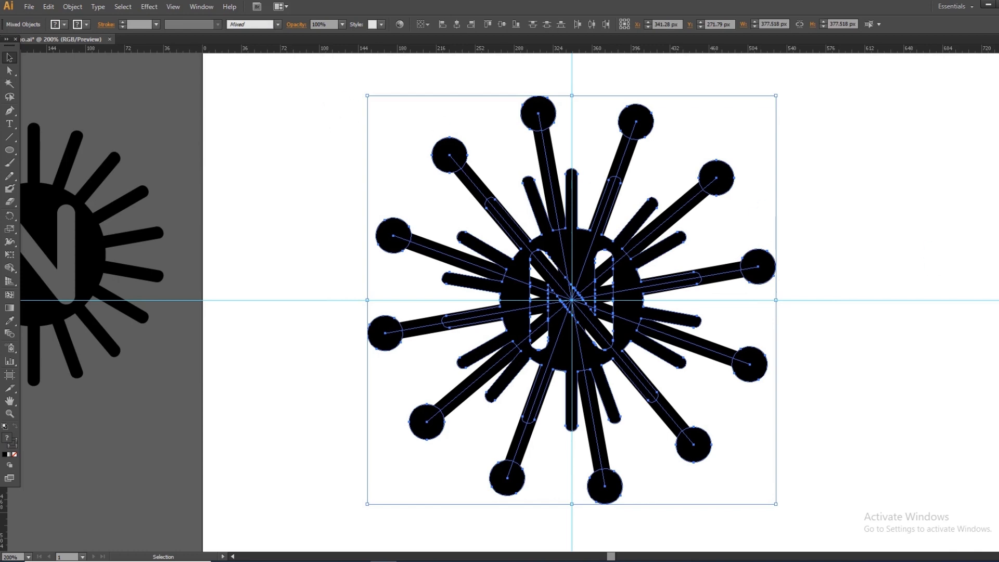
key(ctrl+shift+F9)
click(903, 352)
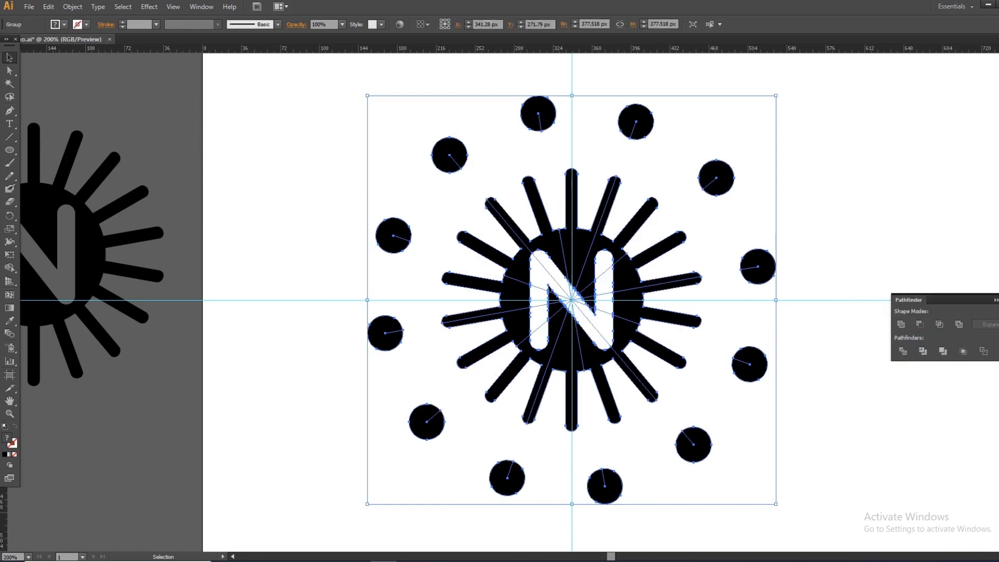
key(ctrl+z)
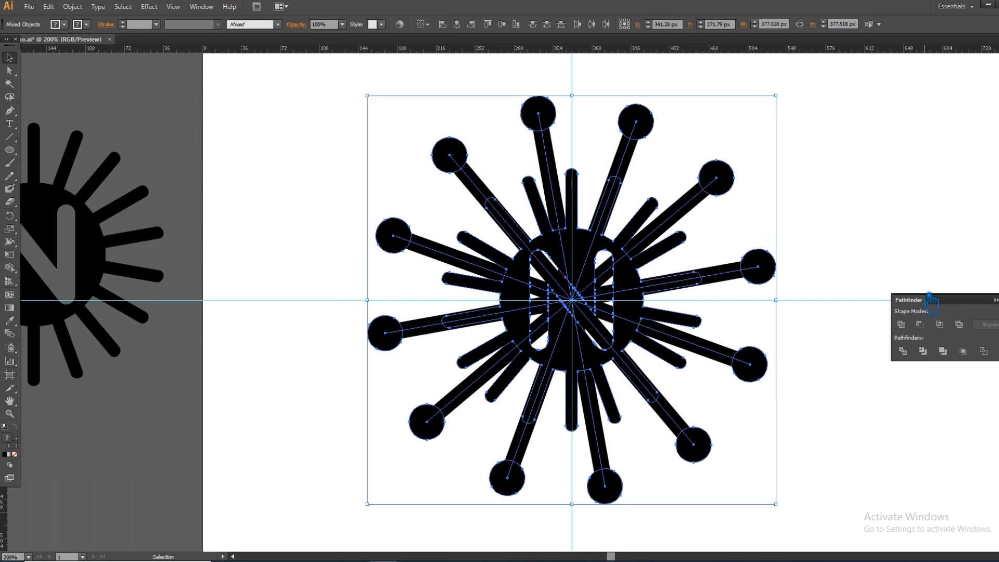
click(892, 268)
Group the 12 thick brushed rays and expand their appearance into filled shapes.
click(630, 175)
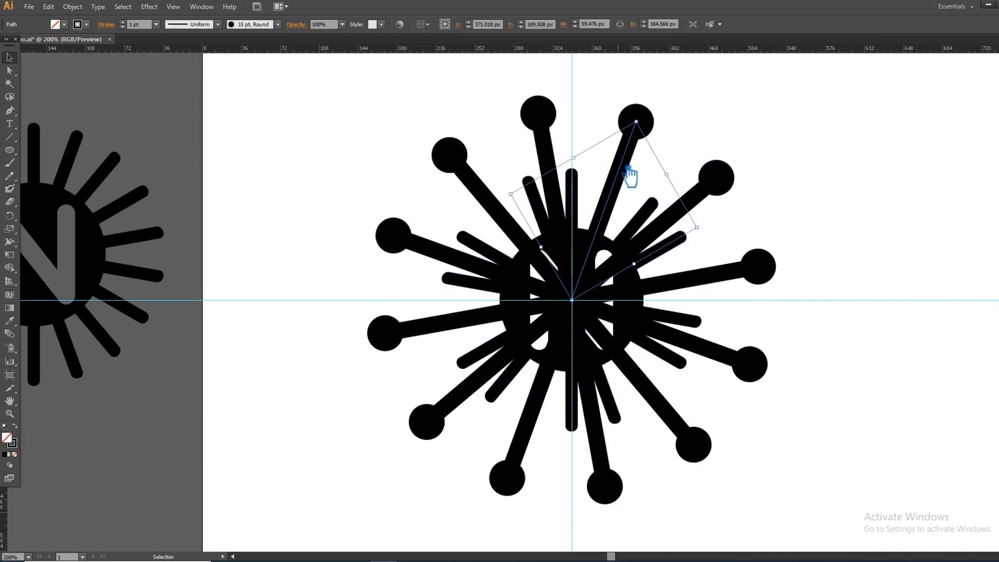
shift+click(705, 198)
shift+click(718, 274)
shift+click(712, 352)
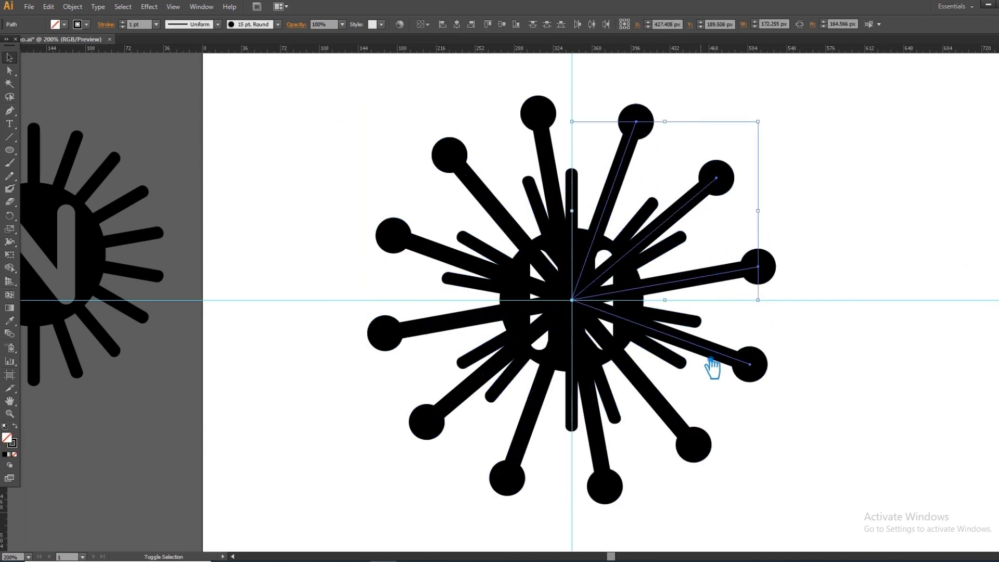
shift+click(677, 435)
shift+click(607, 454)
shift+click(523, 443)
shift+click(460, 398)
shift+click(443, 333)
shift+click(443, 255)
shift+click(494, 208)
shift+click(564, 177)
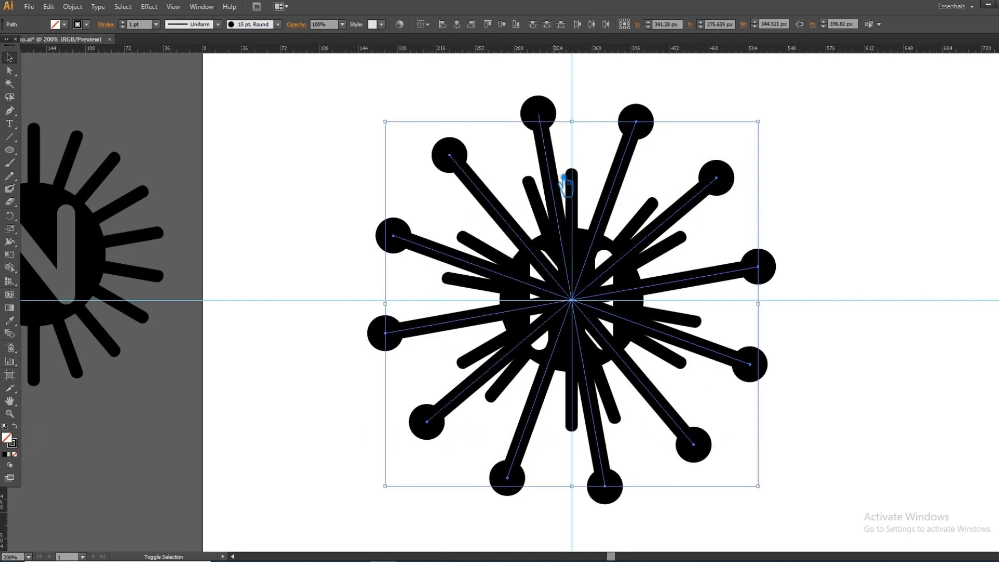
key(ctrl+g)
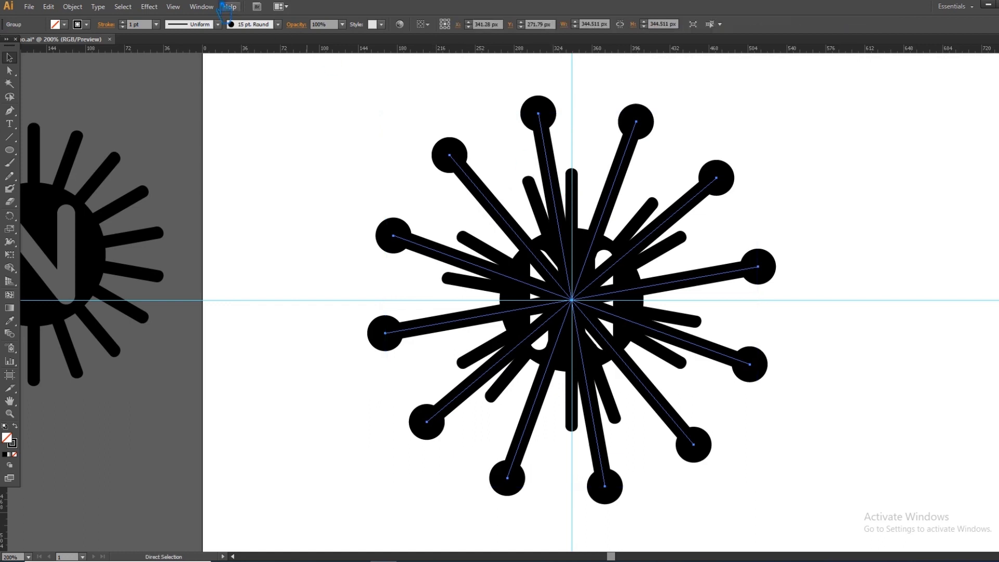
click(72, 6)
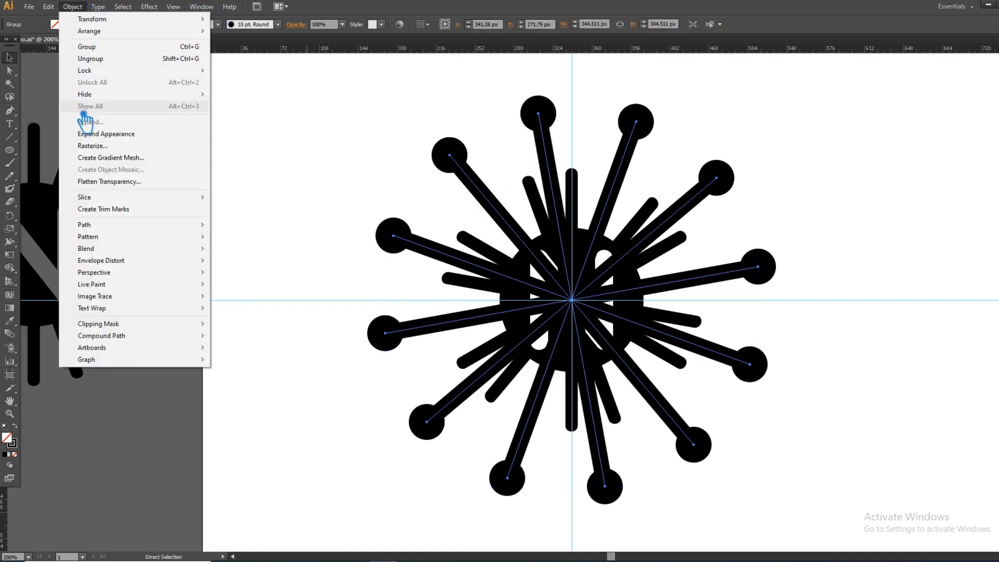
click(115, 133)
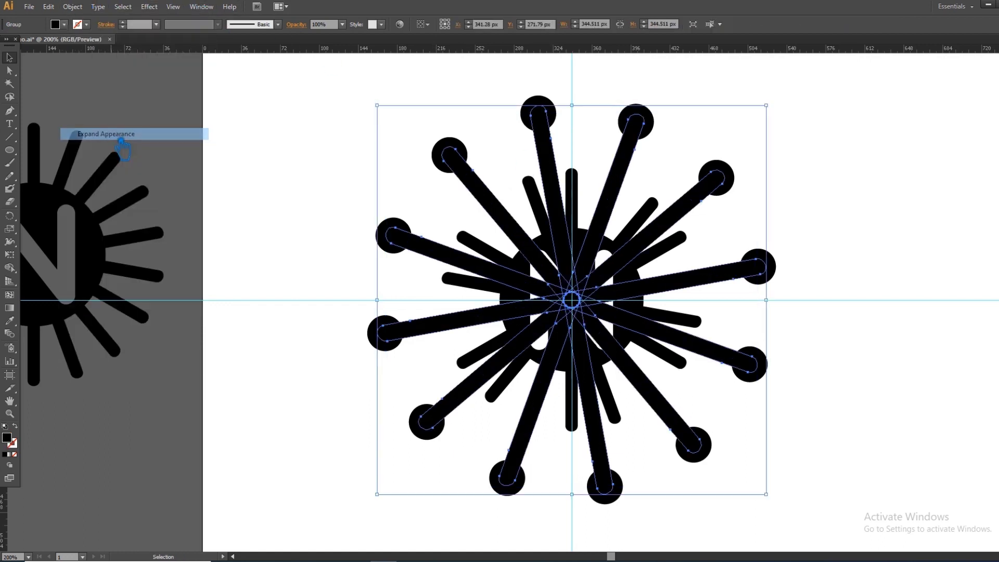
Select the entire artwork and bring up the Pathfinder operations.
click(868, 402)
drag(832, 487, 329, 96)
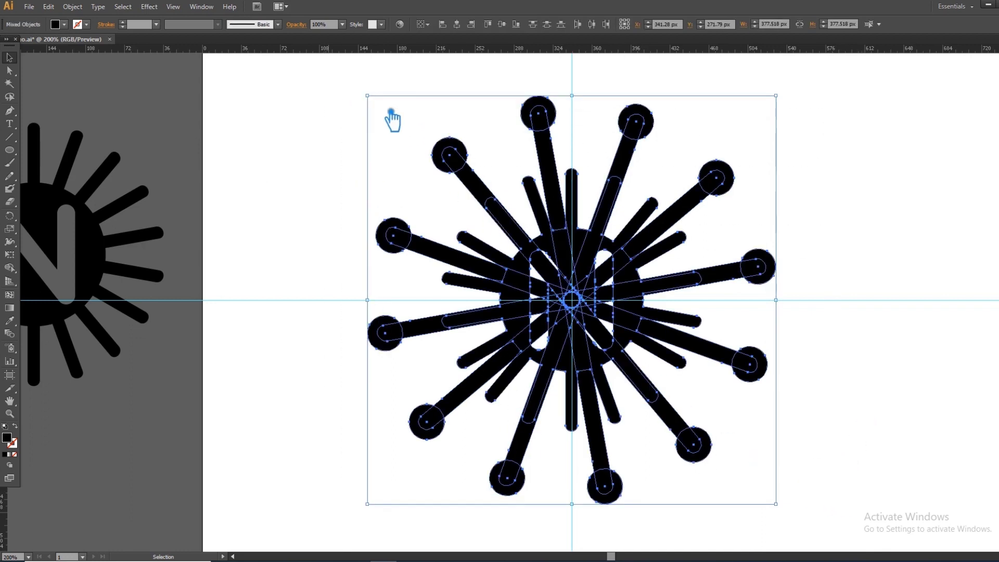
key(ctrl+shift+F9)
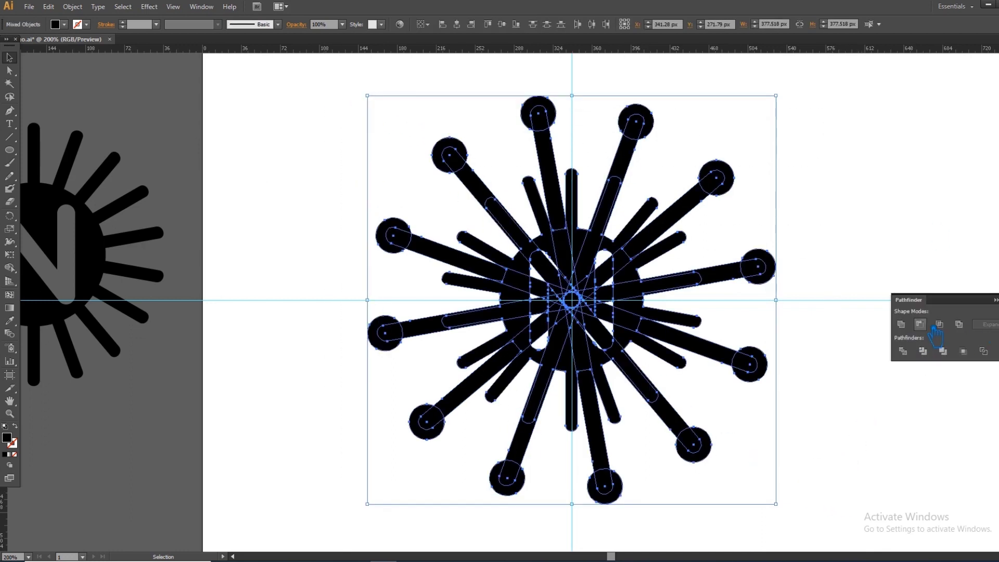
Try the Minus Front shape mode on the whole artwork and undo it.
click(934, 326)
key(ctrl+z)
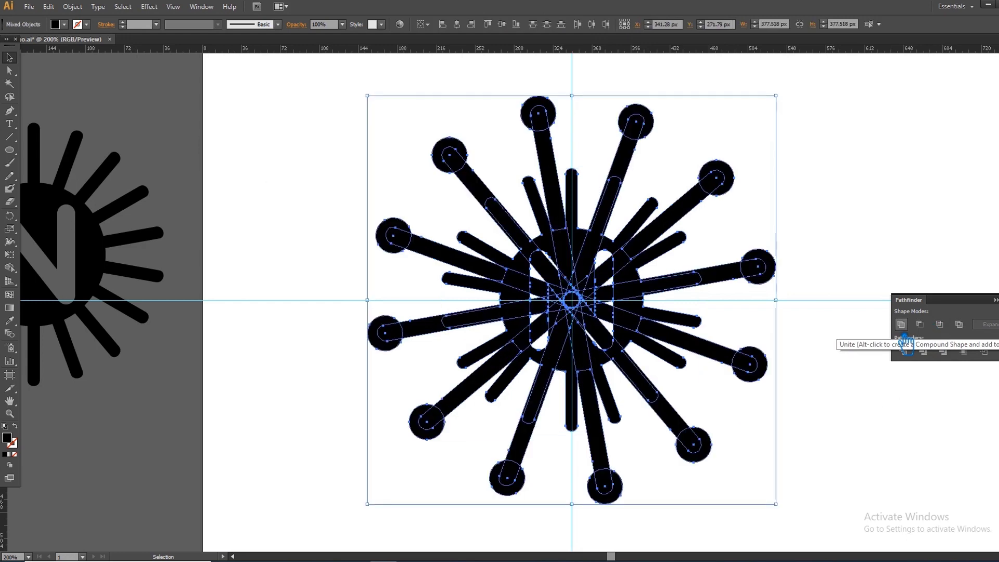
click(920, 325)
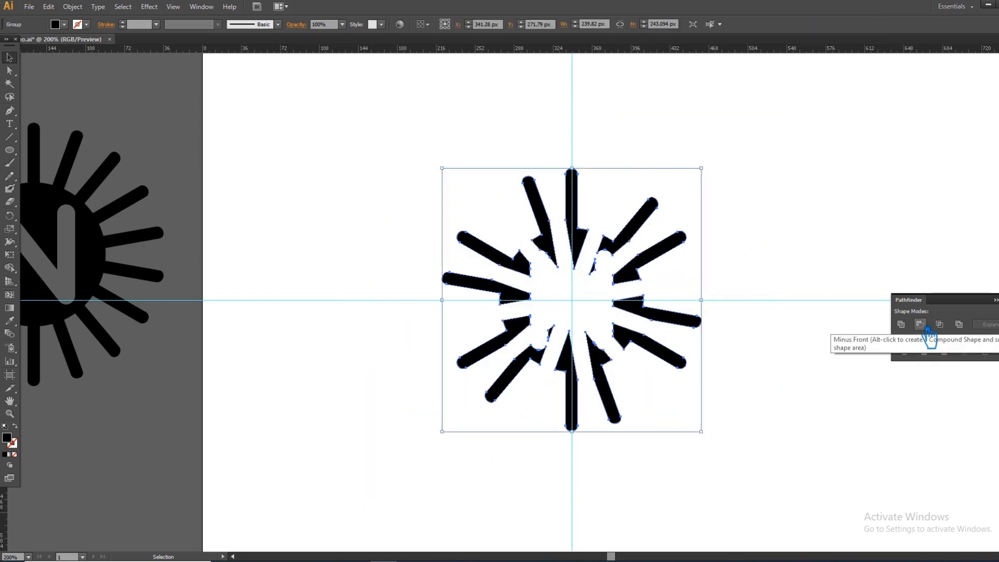
key(ctrl+z)
Divide the whole artwork where its shapes overlap and ungroup the resulting pieces.
click(995, 300)
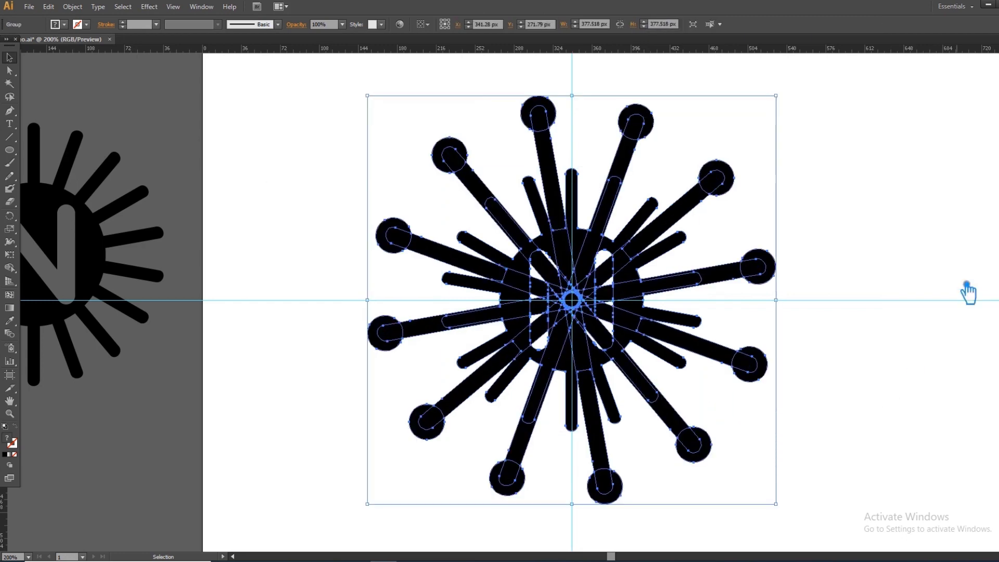
click(325, 182)
click(574, 294)
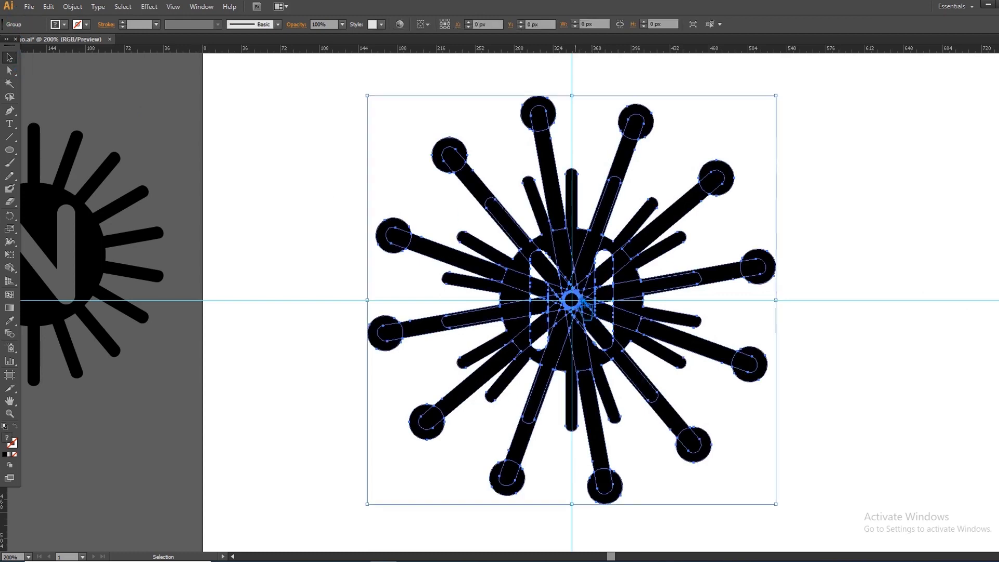
right_click(573, 295)
click(621, 357)
click(815, 325)
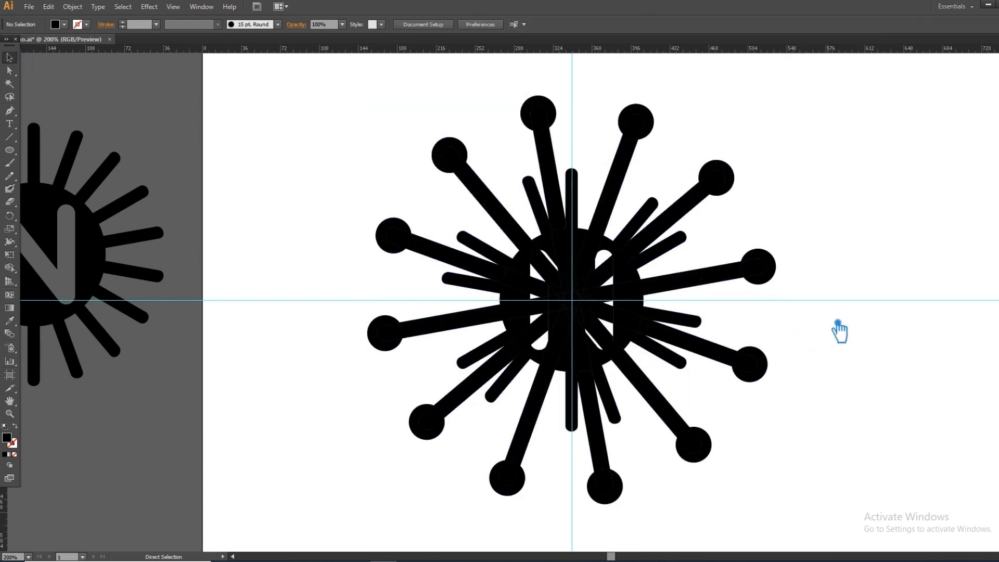
Delete the ray fragments that cover the right stem of the letter N.
key(ctrl+equal)
key(ctrl+equal)
drag(839, 330, 673, 357)
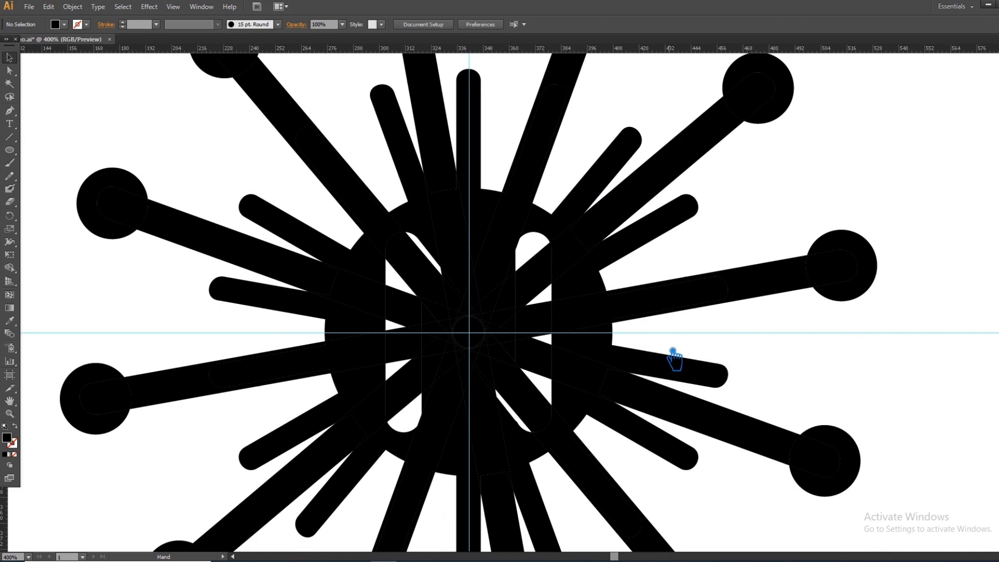
click(546, 425)
key(Delete)
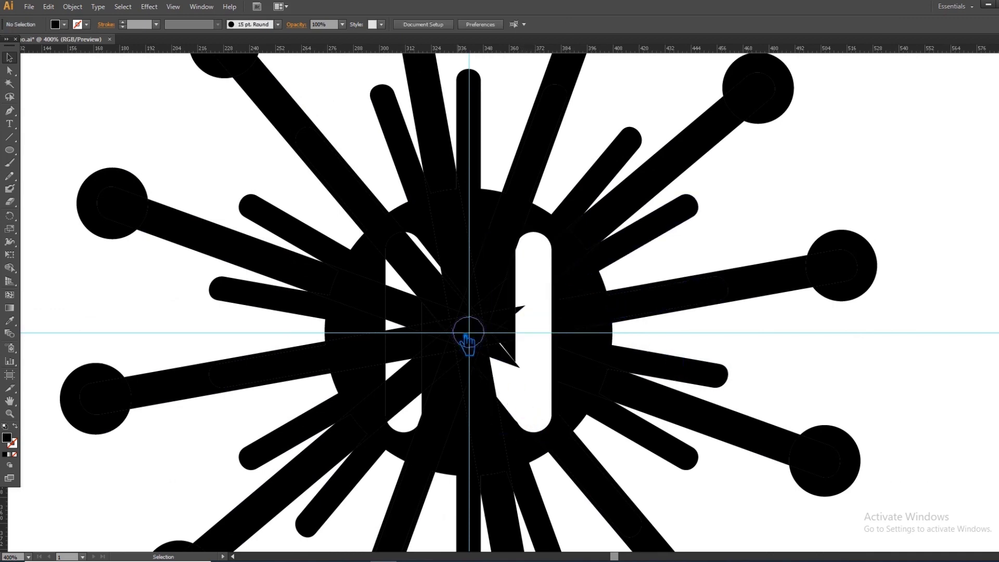
Delete the remaining black fragments on the N's left stem, its diagonal and the upper end of its right stem.
click(387, 361)
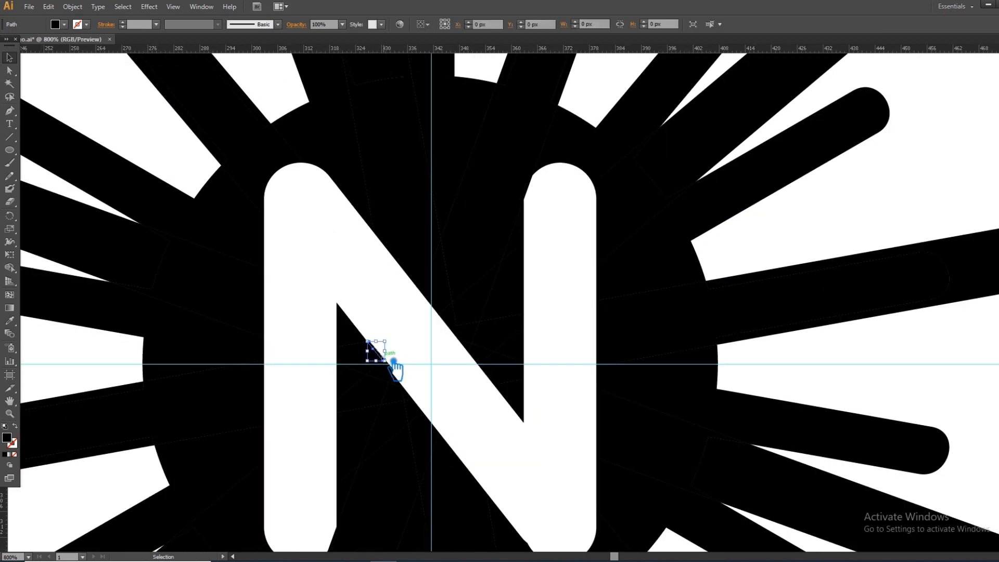
key(Delete)
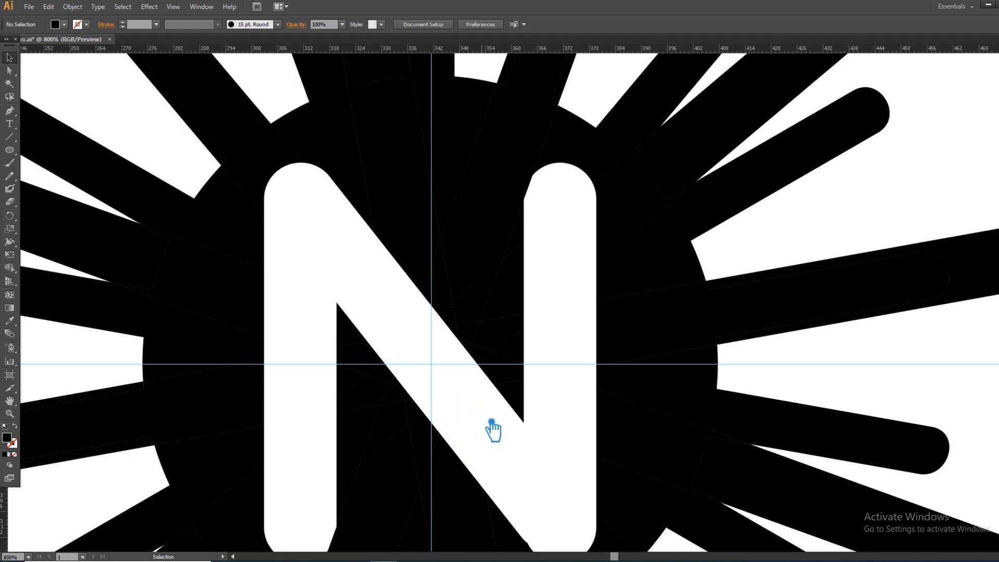
click(540, 191)
key(Delete)
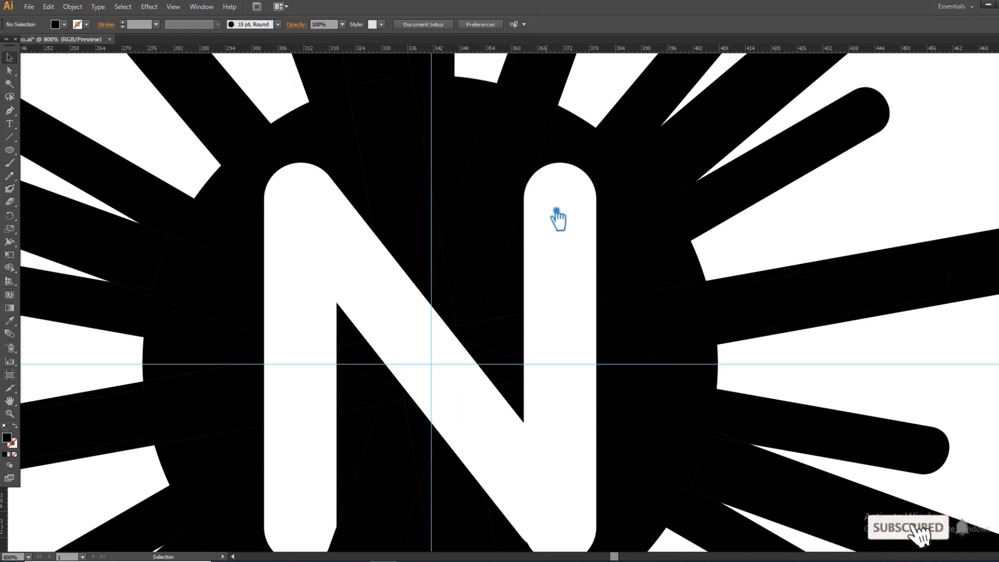
Remove the extra anchor point from the black piece beside the N's lower right rounded corner to smooth its edge.
drag(595, 448, 589, 293)
click(530, 401)
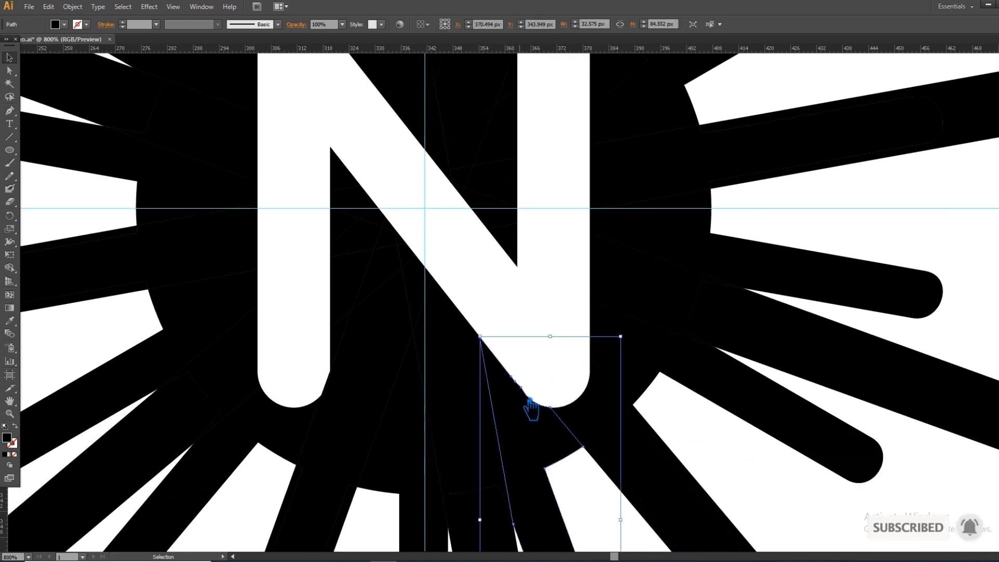
key(p)
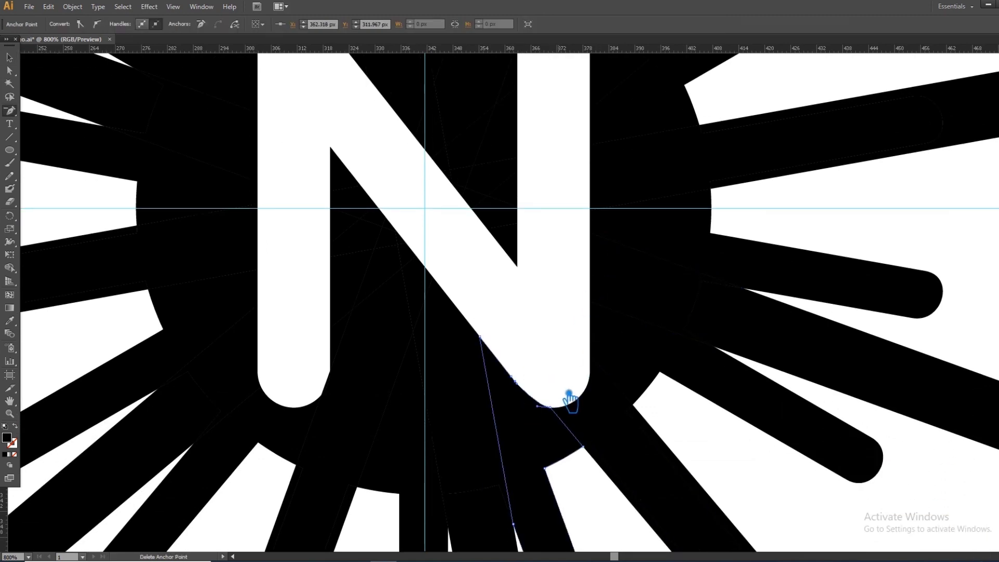
click(12, 58)
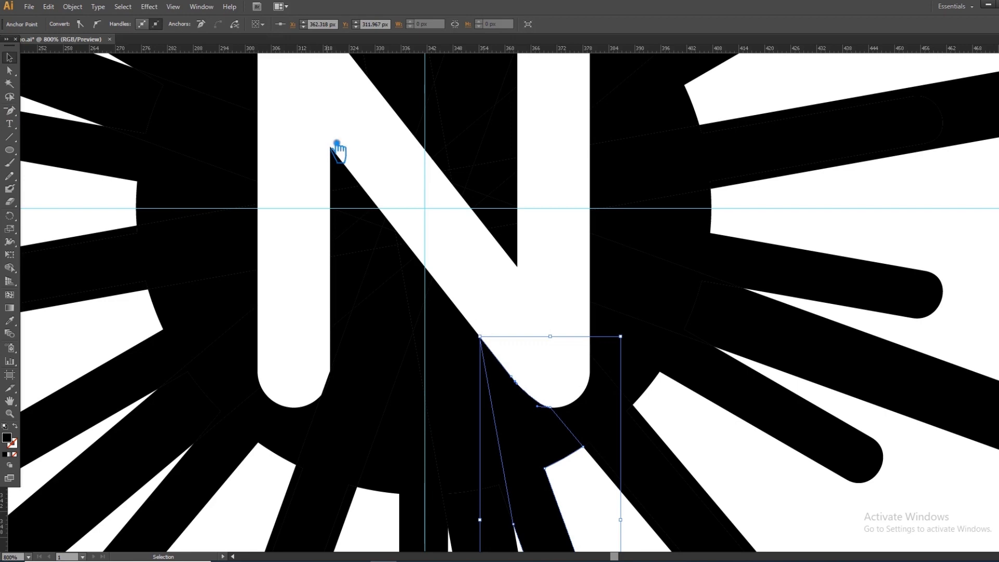
Delete the small black fragment protruding into the lower rounded end of the N's left stem.
click(328, 384)
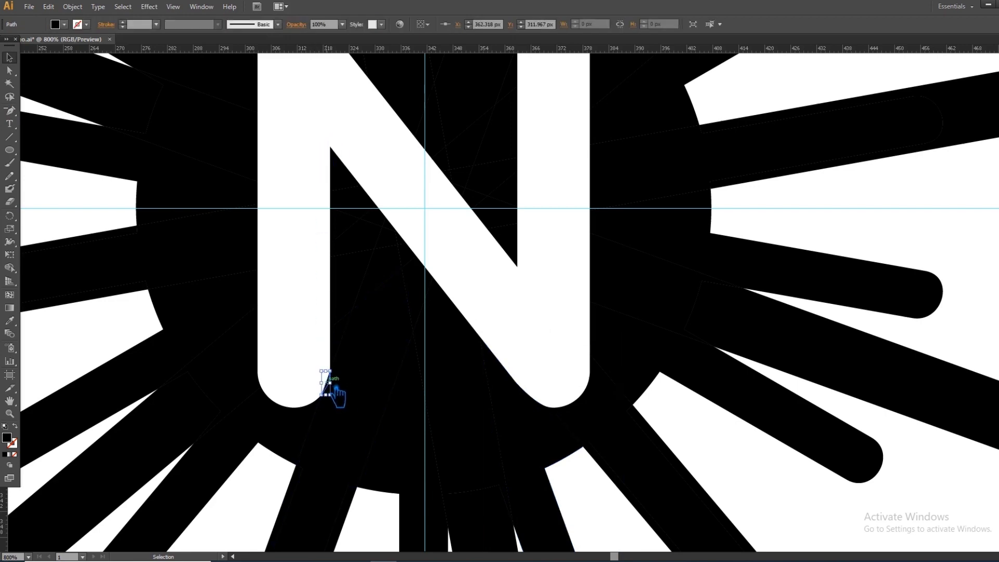
click(309, 343)
key(ctrl+minus)
key(ctrl+minus)
key(ctrl+minus)
key(ctrl+minus)
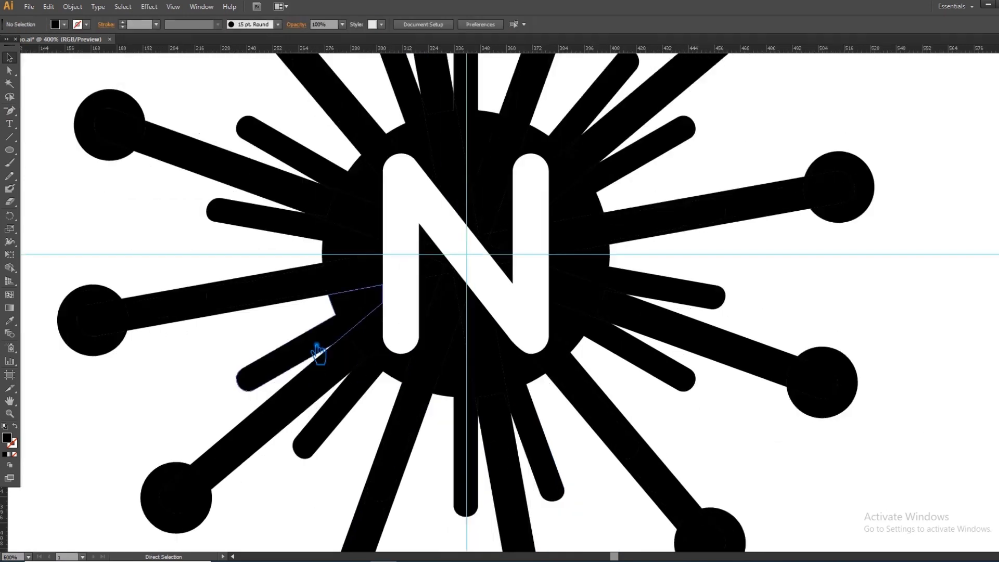
Try to unite all the logo pieces into one shape.
drag(740, 476, 256, 101)
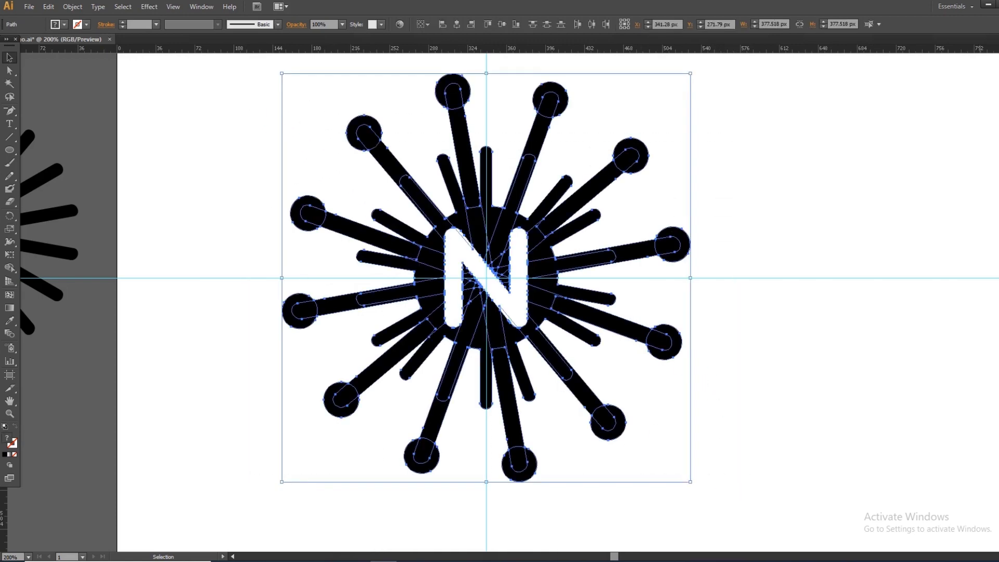
key(ctrl+shift+F9)
click(901, 325)
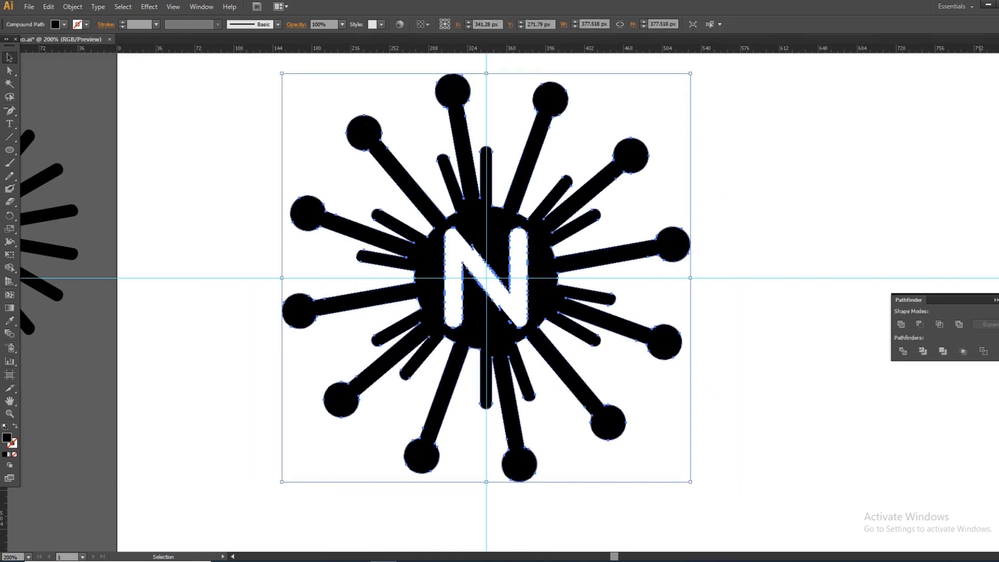
click(996, 300)
click(856, 303)
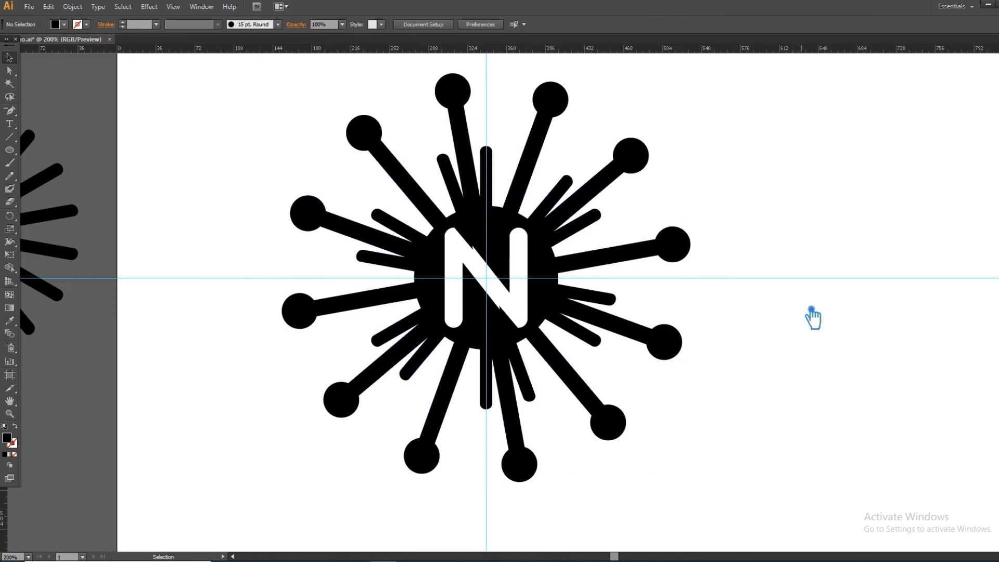
key(ctrl+z)
Delete the two unfilled leftover pieces beside the upper and lower corners of the N's diagonal.
click(816, 300)
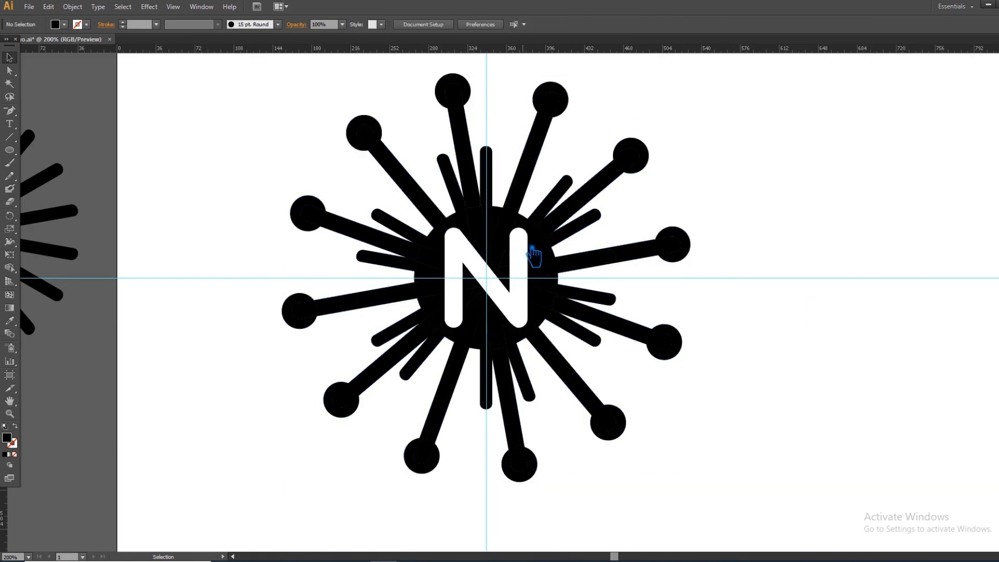
click(475, 249)
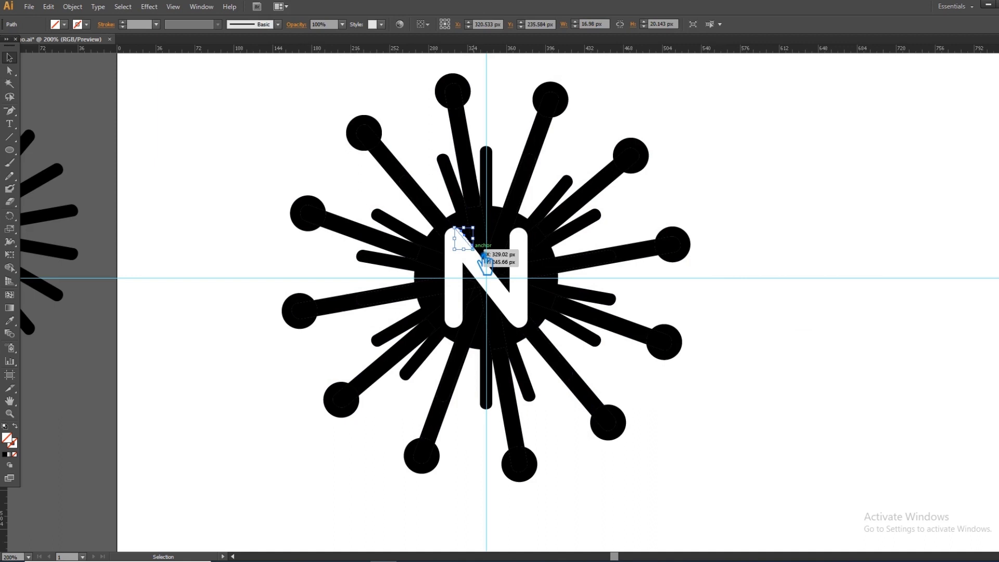
key(Delete)
drag(746, 478, 267, 141)
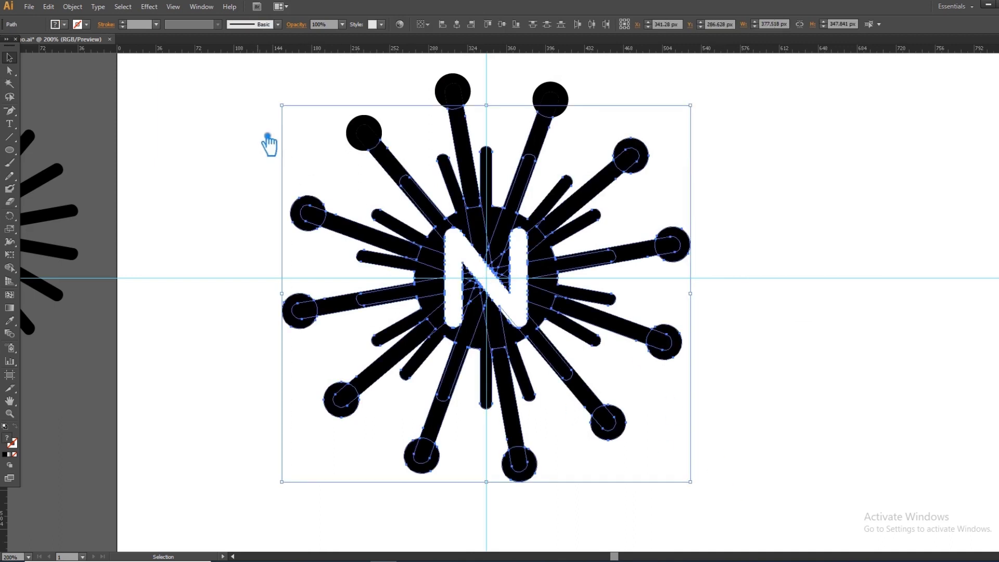
click(743, 325)
click(523, 323)
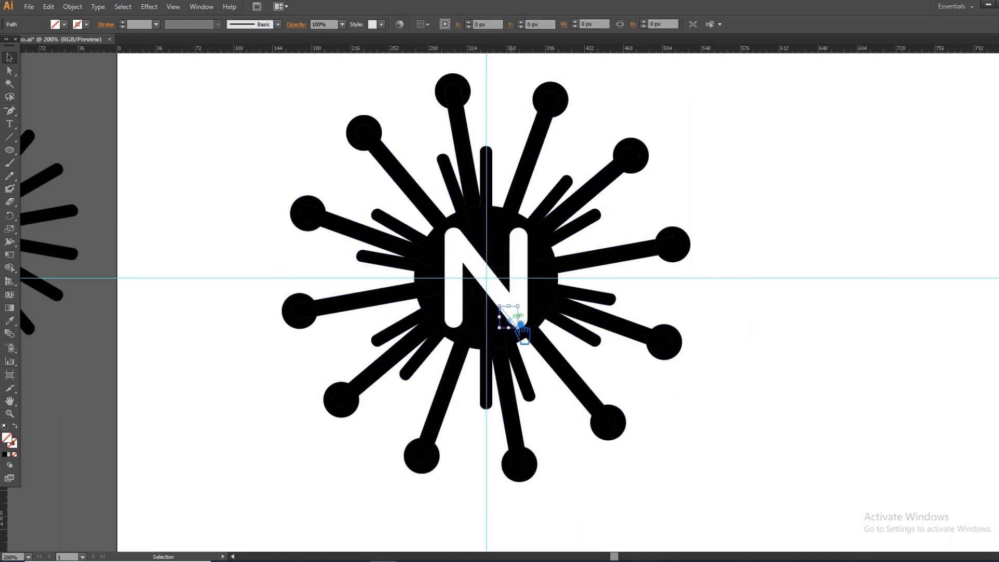
click(739, 353)
Unite all pieces of the sun logo into a single shape.
drag(758, 482, 222, 111)
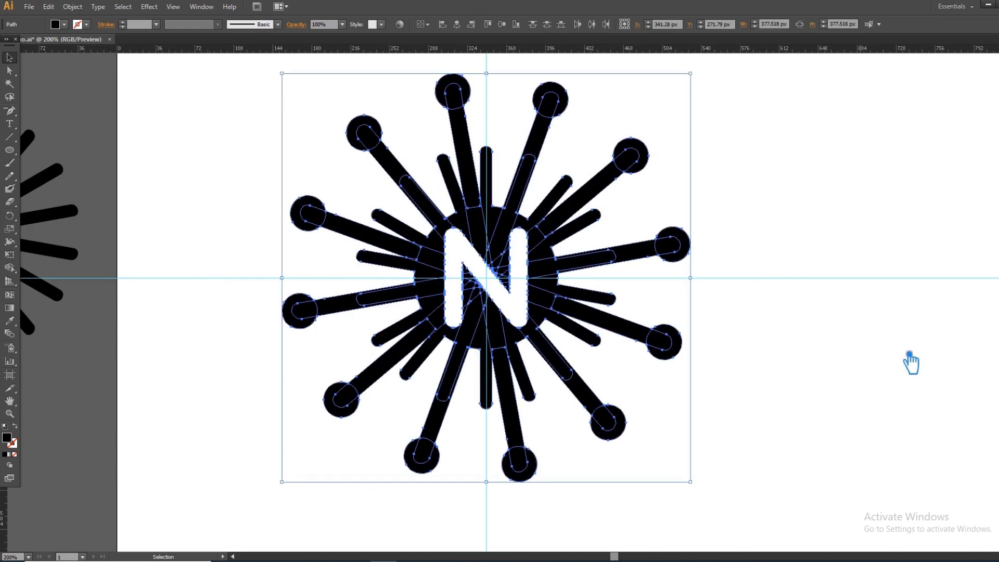
key(shift+ctrl+F9)
click(905, 325)
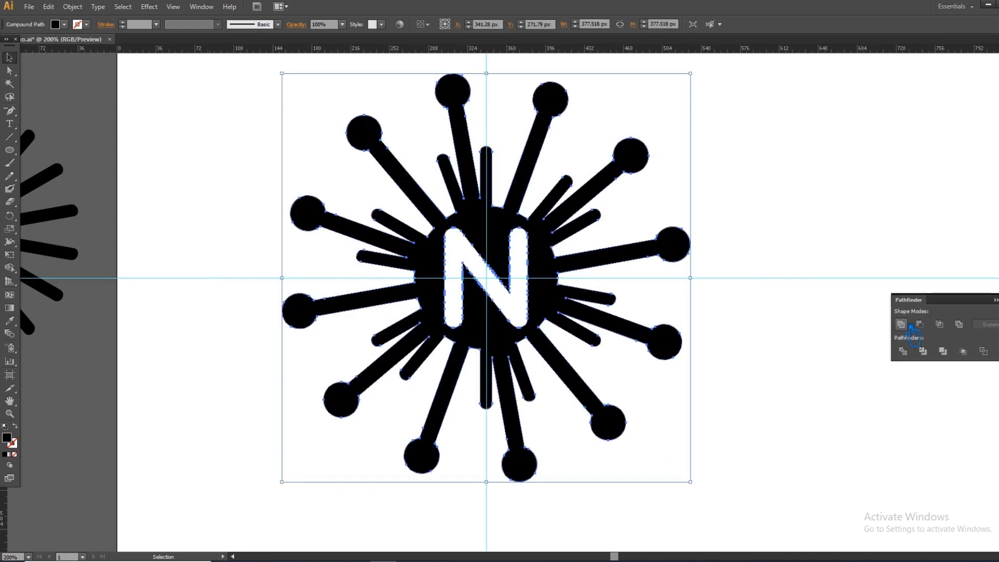
key(shift+ctrl+F9)
Place a copy of the united logo outside the artboard, on its right side.
key(ctrl+1)
drag(457, 290, 932, 147)
click(555, 347)
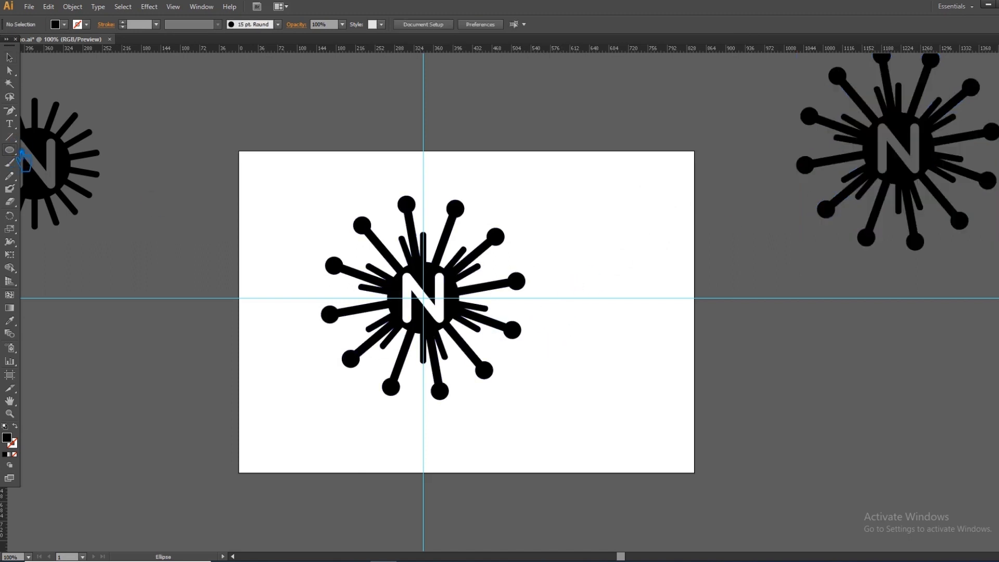
Draw a black circle about 159 px in diameter over the artboard logo's centre, centred on the guides' intersection.
drag(149, 342, 199, 393)
key(ctrl+z)
drag(433, 305, 476, 333)
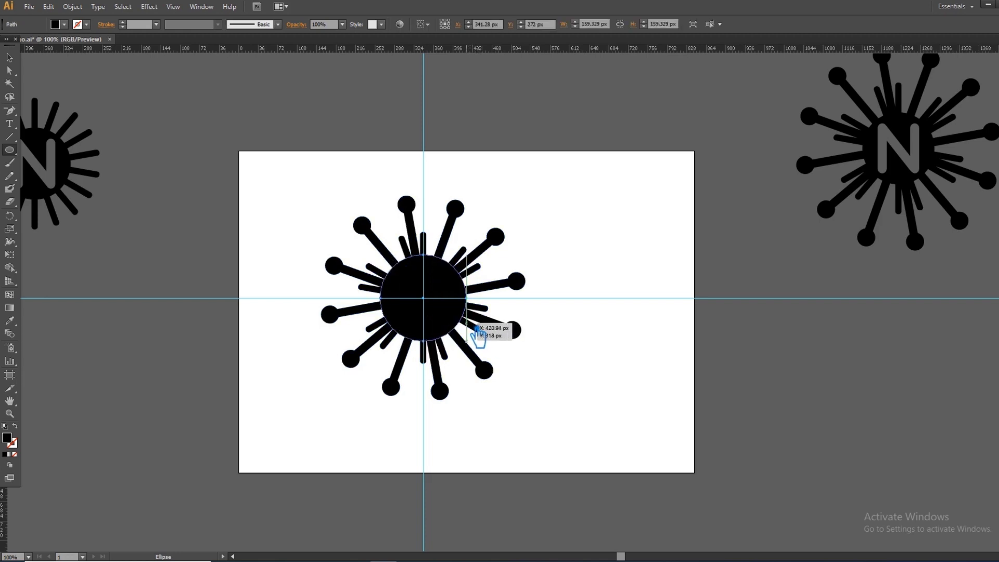
Divide the logo and the new circle where they overlap and ungroup the resulting pieces.
click(9, 57)
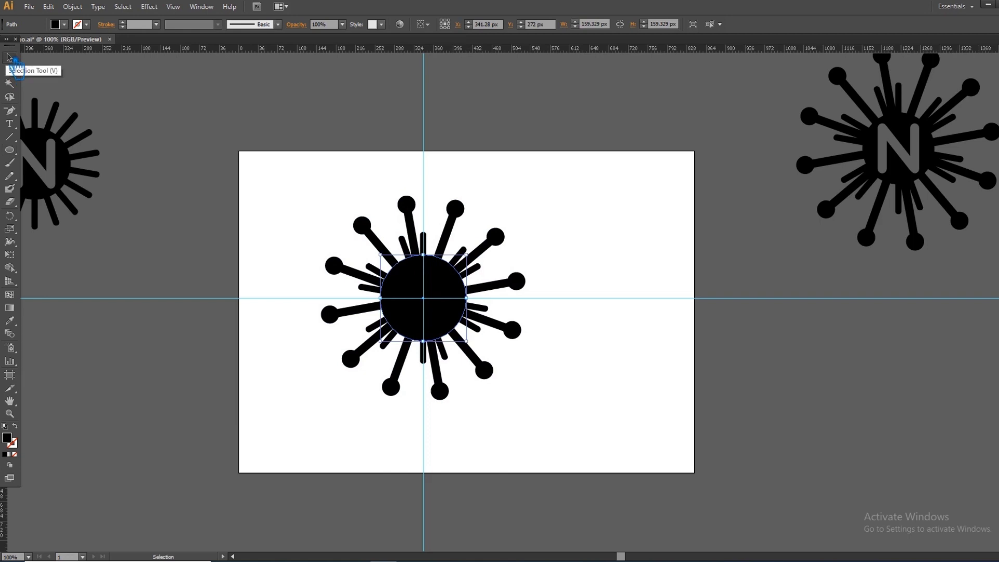
drag(554, 418, 364, 249)
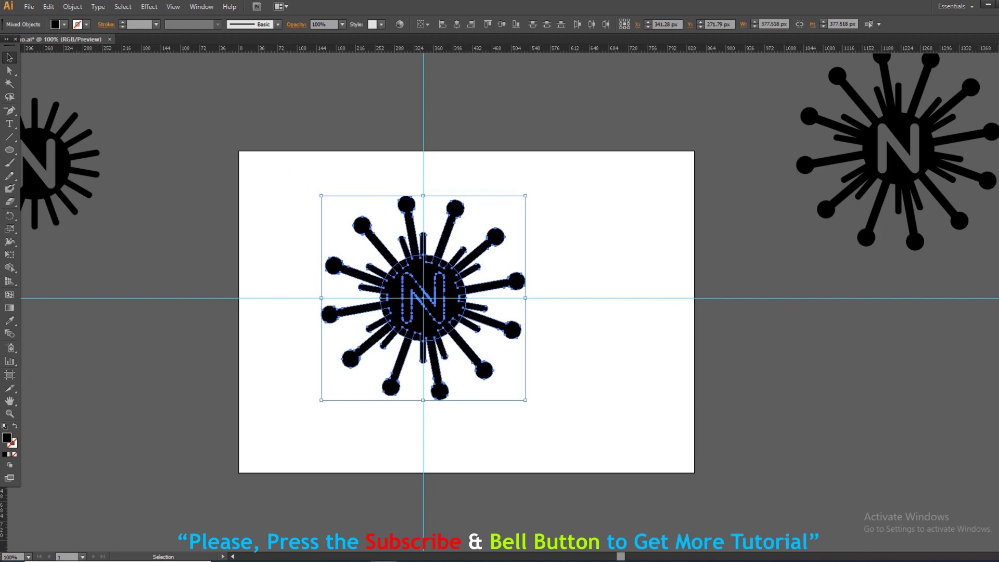
key(ctrl+shift+F9)
click(921, 350)
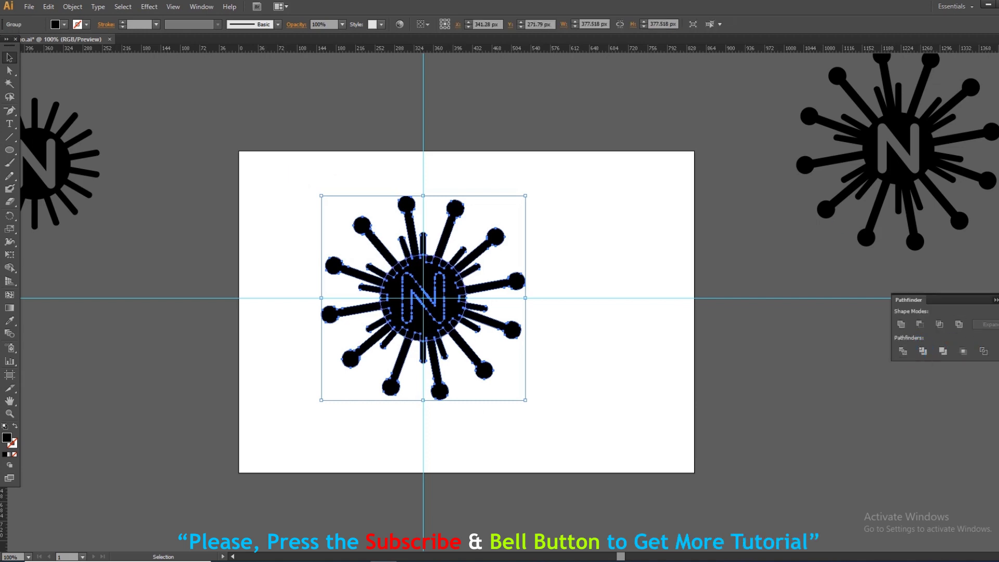
click(709, 320)
click(437, 310)
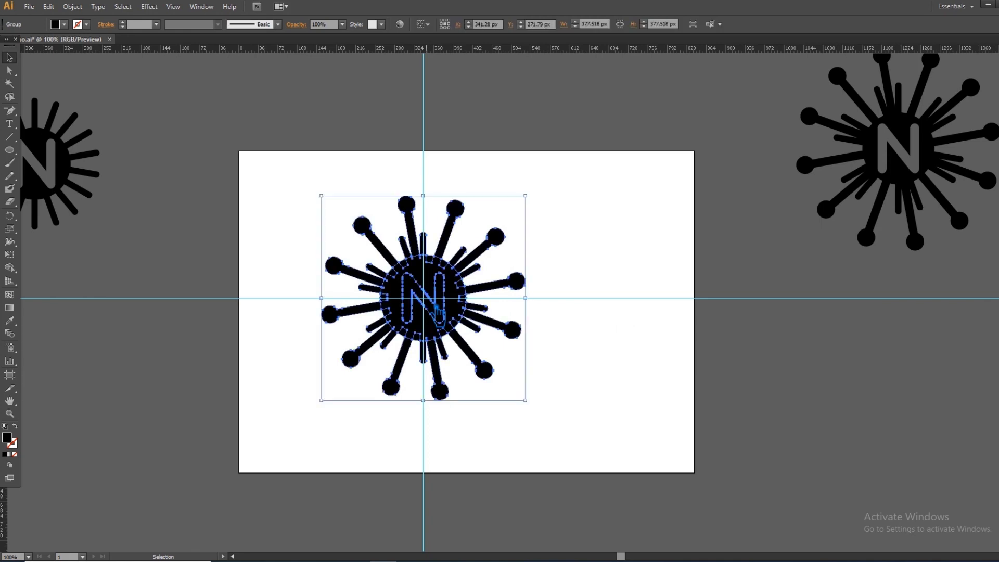
right_click(438, 311)
click(484, 366)
Delete the N-shaped piece from the central circle and unite the remaining pieces into one shape.
click(435, 304)
key(Delete)
drag(605, 418, 278, 164)
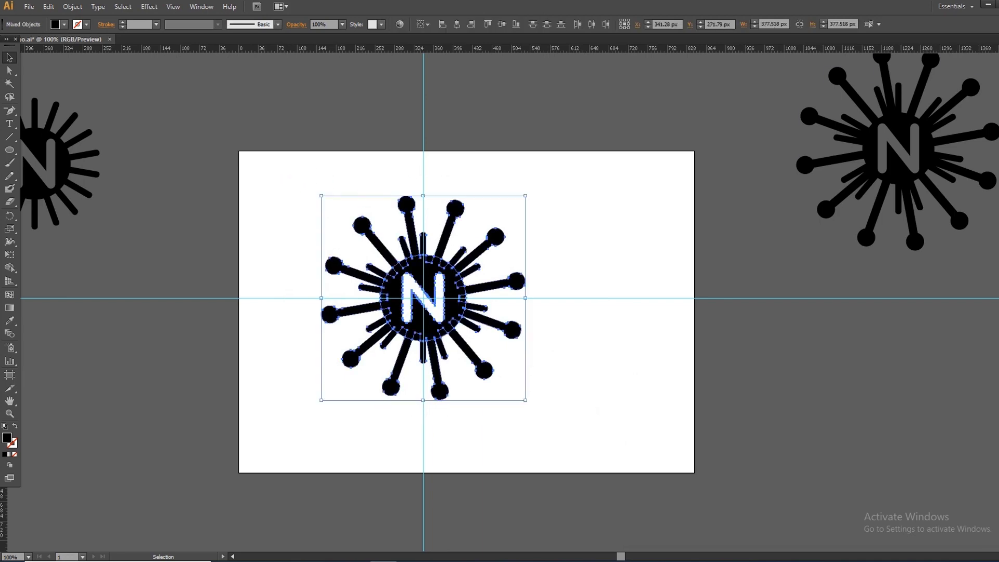
key(ctrl+shift+F9)
click(901, 324)
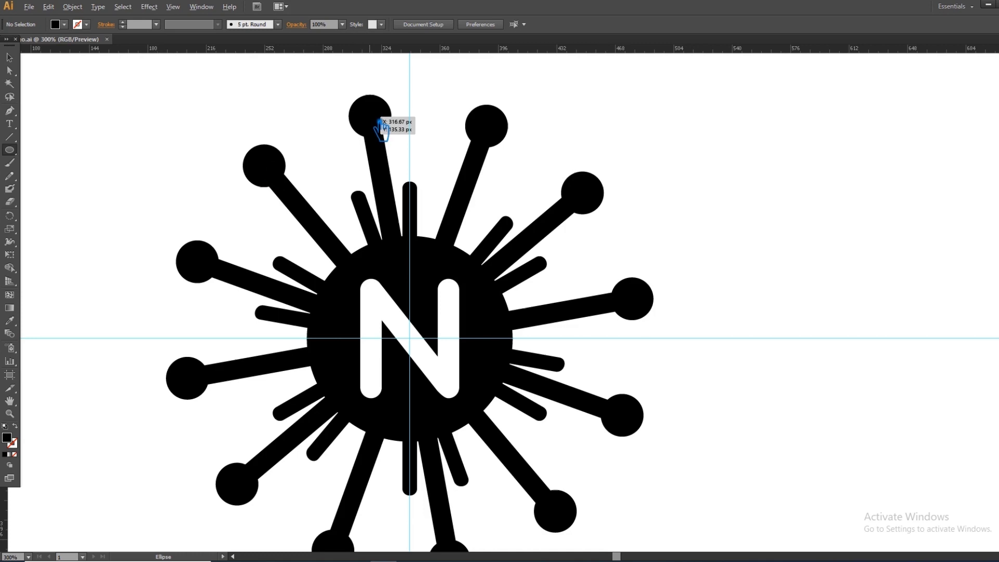
Draw a circle about 25 px in diameter over the tip of the long upper ray left of the vertical guide and fill it with #775151.
drag(380, 121, 400, 138)
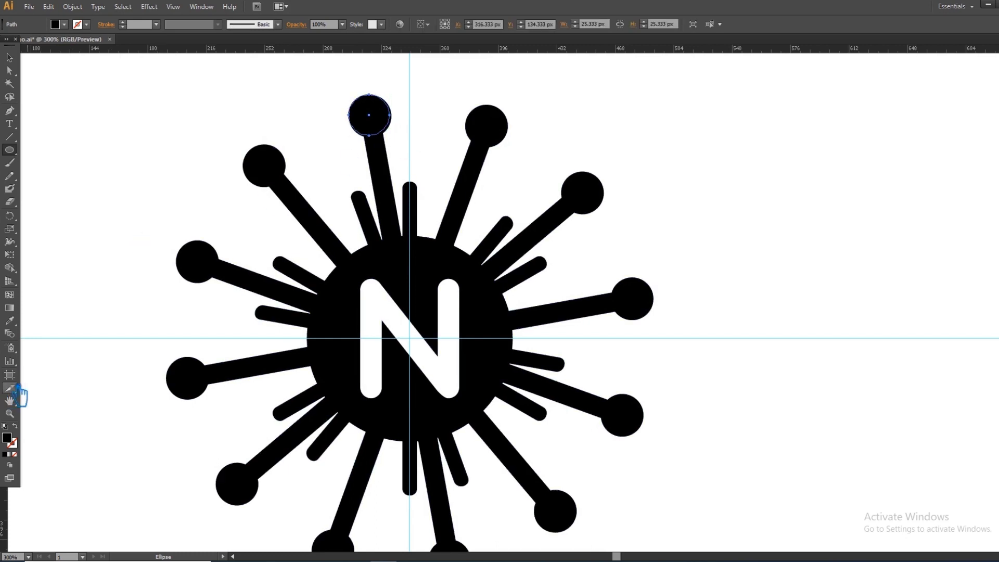
click(9, 321)
click(89, 300)
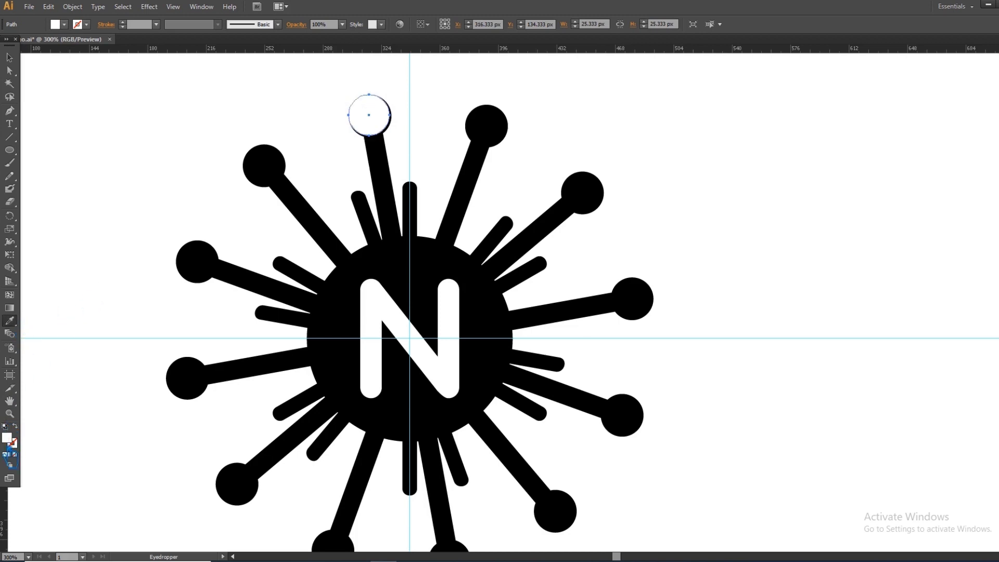
double_click(8, 438)
click(576, 260)
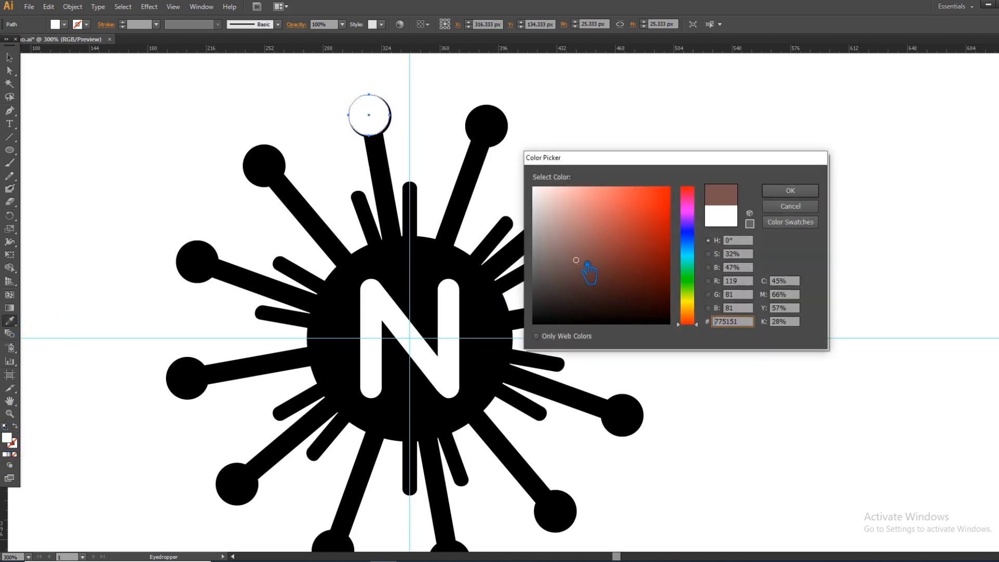
click(796, 191)
click(11, 58)
Fit the brown circle exactly over the ray's black tip circle, enlarging it to about 26.17 px in diameter.
drag(531, 237, 598, 330)
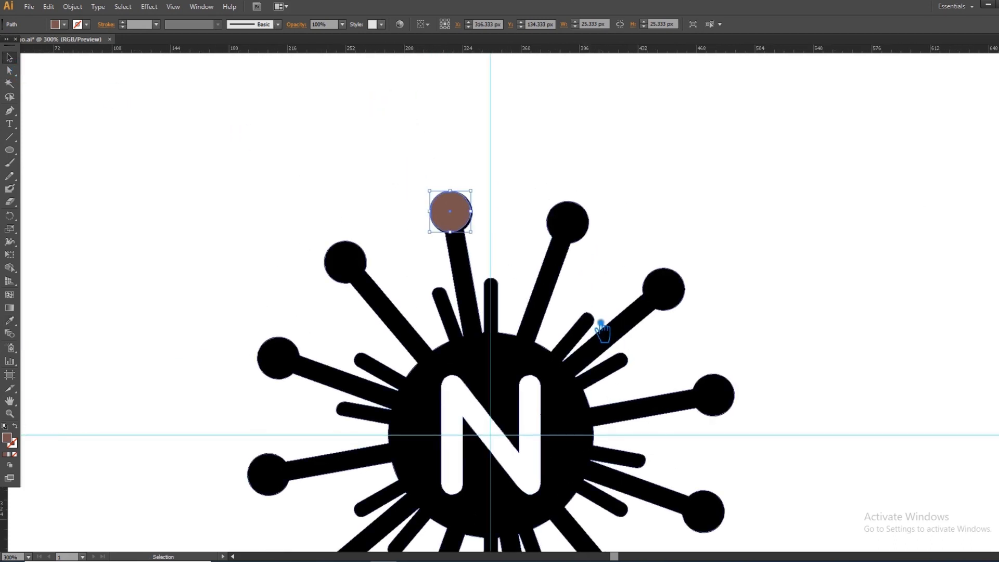
key(ctrl+equal)
key(ctrl+equal)
key(ctrl+equal)
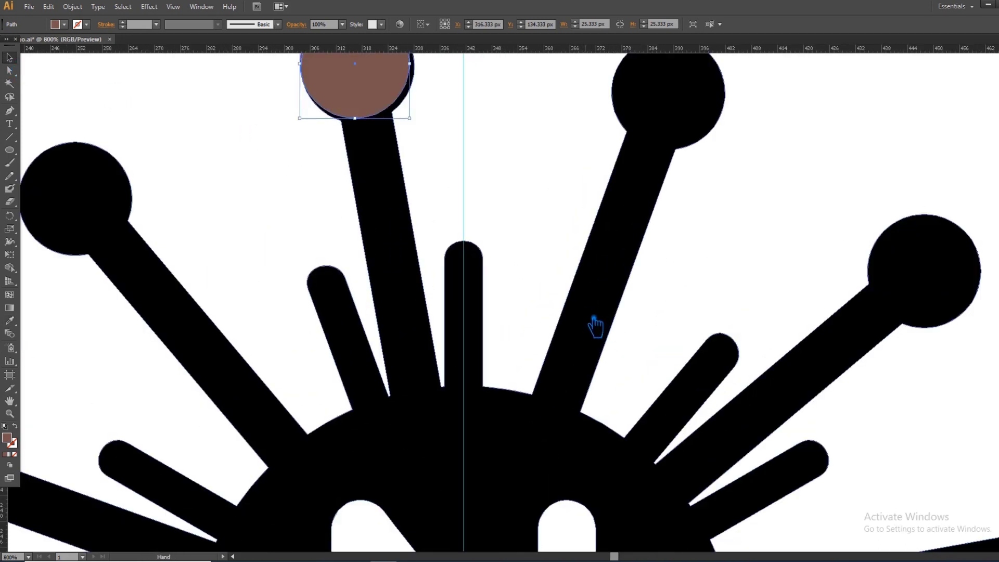
drag(595, 326, 687, 364)
key(ctrl+equal)
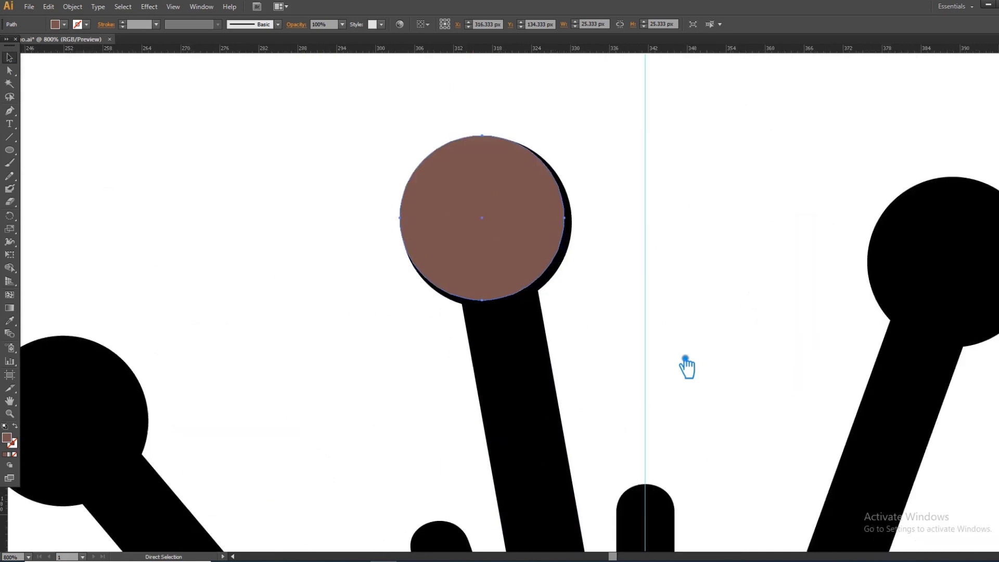
key(ctrl+equal)
key(ctrl+equal)
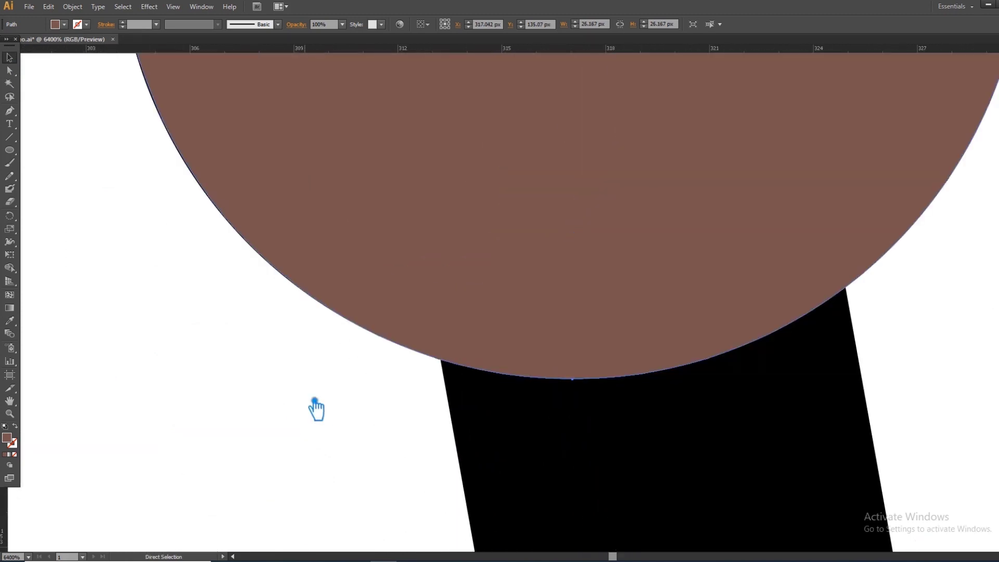
key(ctrl+minus)
key(ctrl+minus)
key(ctrl+minus)
key(ctrl+minus)
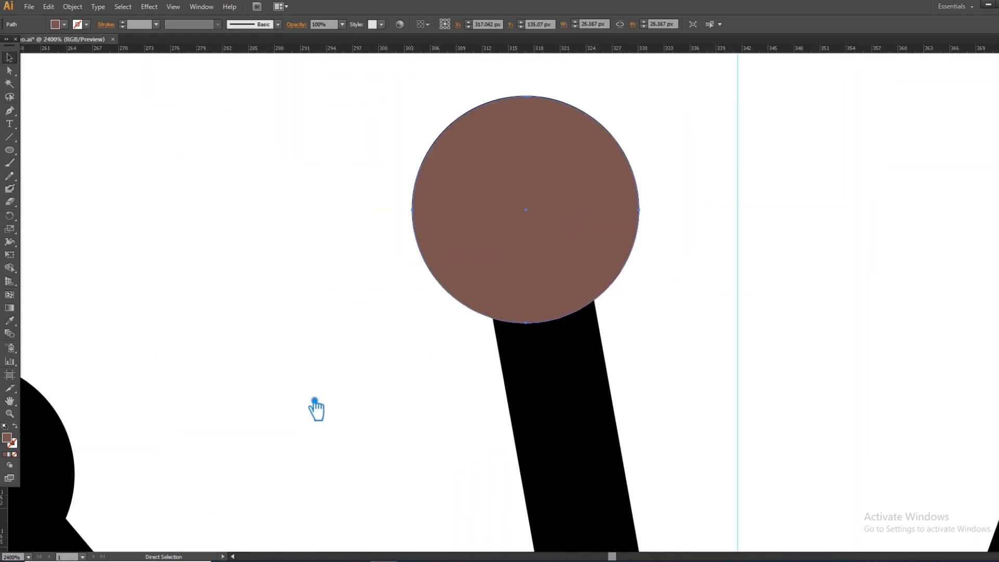
Scale the brown circle down about its centre to about 13.79 px in diameter inside the black tip.
key(v)
click(732, 140)
drag(731, 141, 751, 234)
click(582, 308)
drag(668, 432, 618, 403)
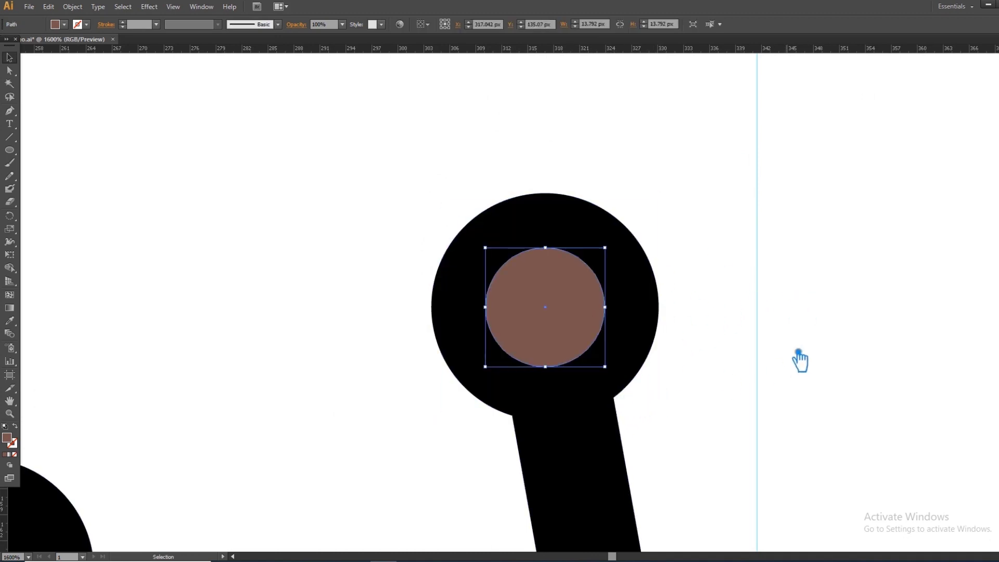
click(799, 345)
Make a rotated copy of the small brown circle about the guides' intersection, landing on the neighbouring long ray's tip counterclockwise.
key(ctrl+minus)
key(ctrl+minus)
key(ctrl+minus)
key(ctrl+minus)
key(ctrl+minus)
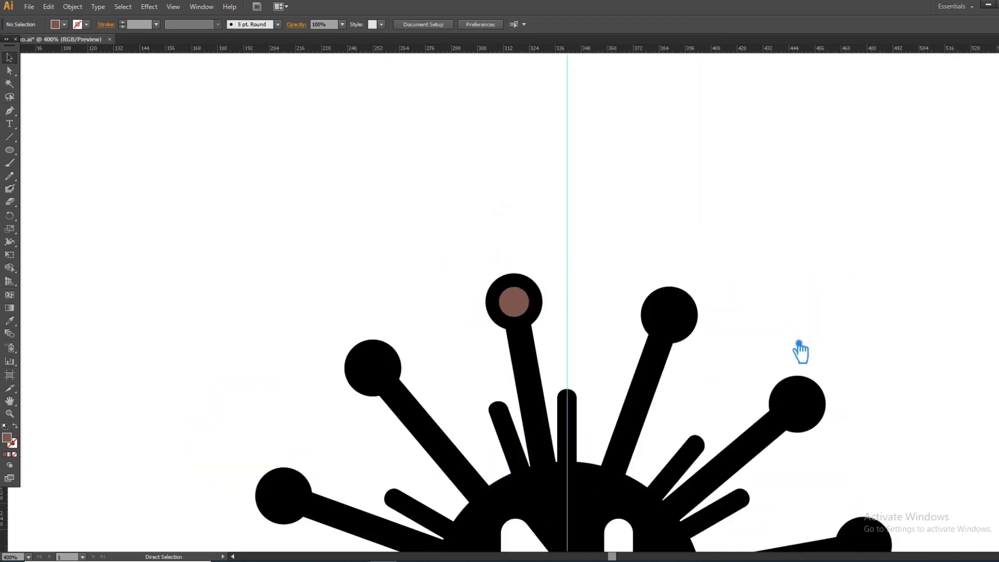
drag(738, 337, 694, 147)
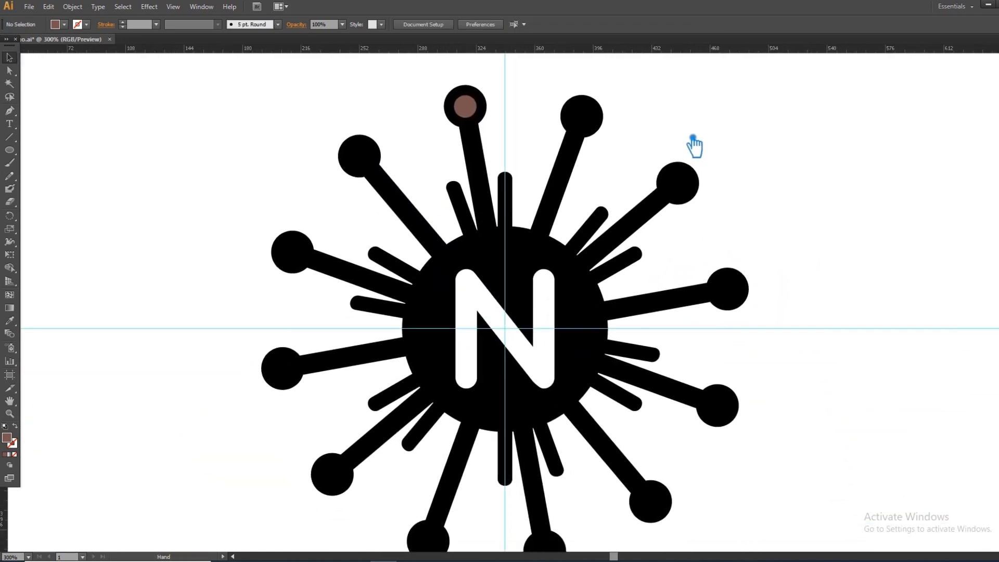
click(478, 112)
click(10, 216)
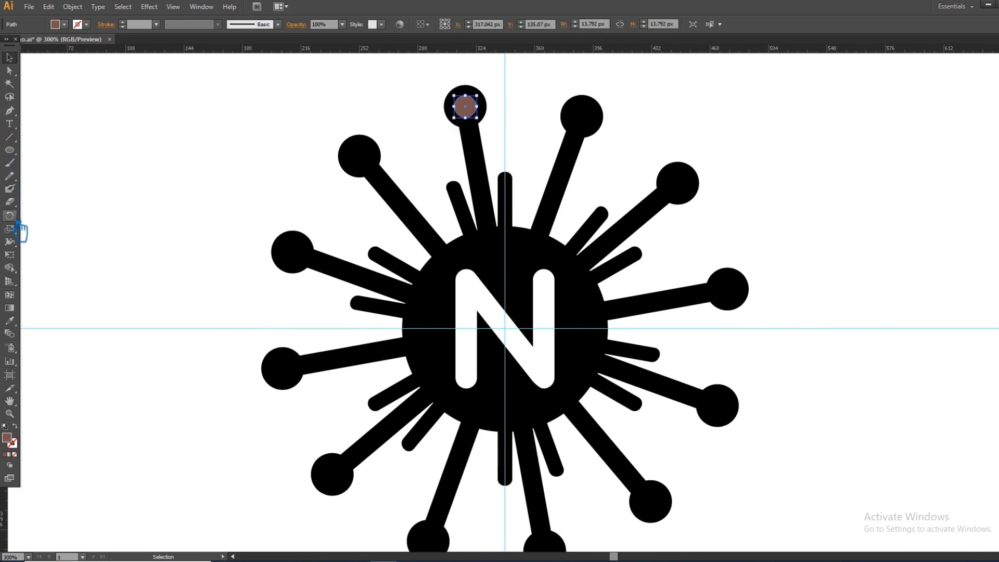
alt+click(514, 334)
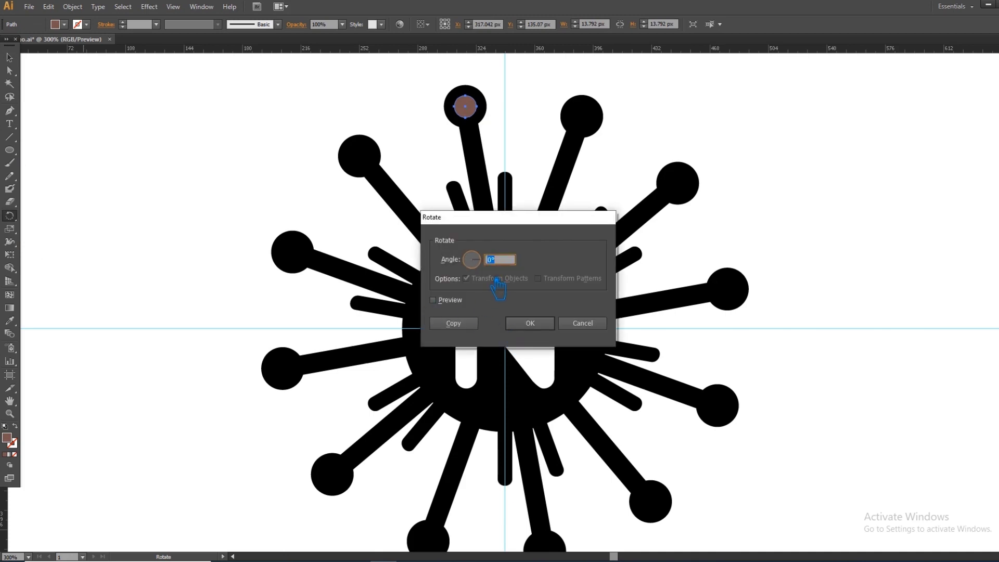
click(432, 300)
click(463, 325)
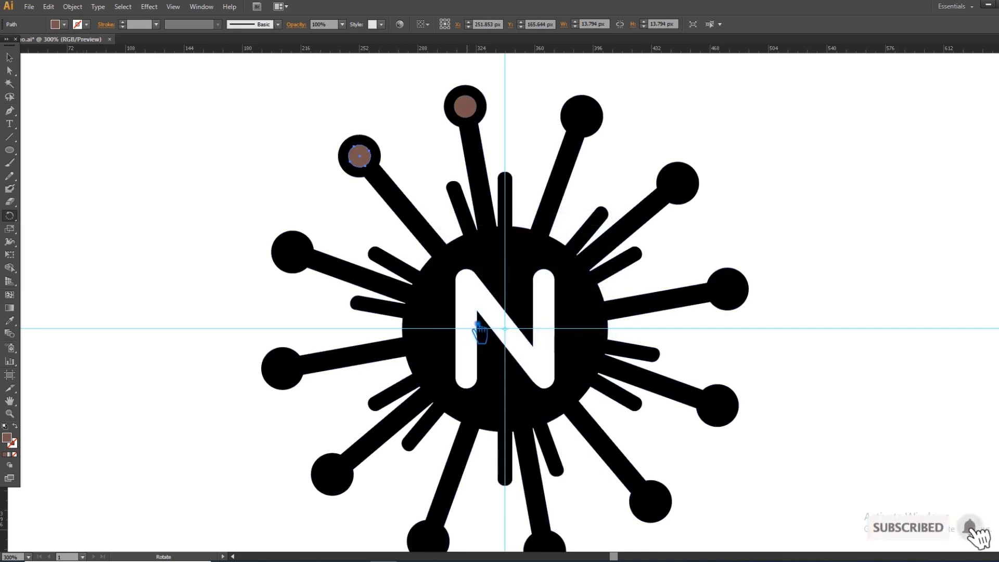
Repeat the rotated copy around the logo until every long ray's tip holds a brown circle.
key(ctrl+d)
key(ctrl+d)
key(ctrl+d)
key(ctrl+d)
key(ctrl+d)
key(ctrl+d)
key(ctrl+d)
key(ctrl+d)
key(ctrl+d)
key(ctrl+d)
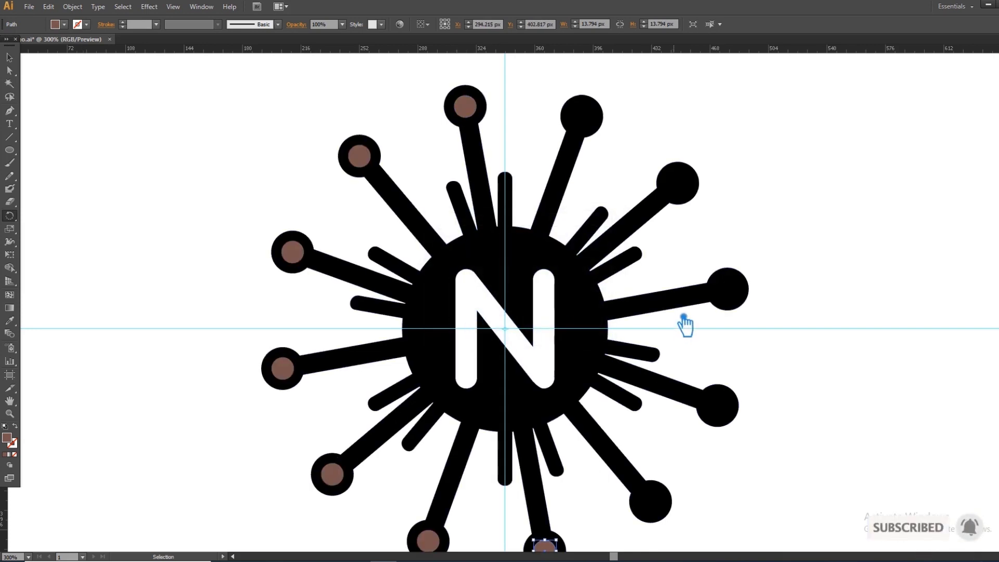
key(ctrl+d)
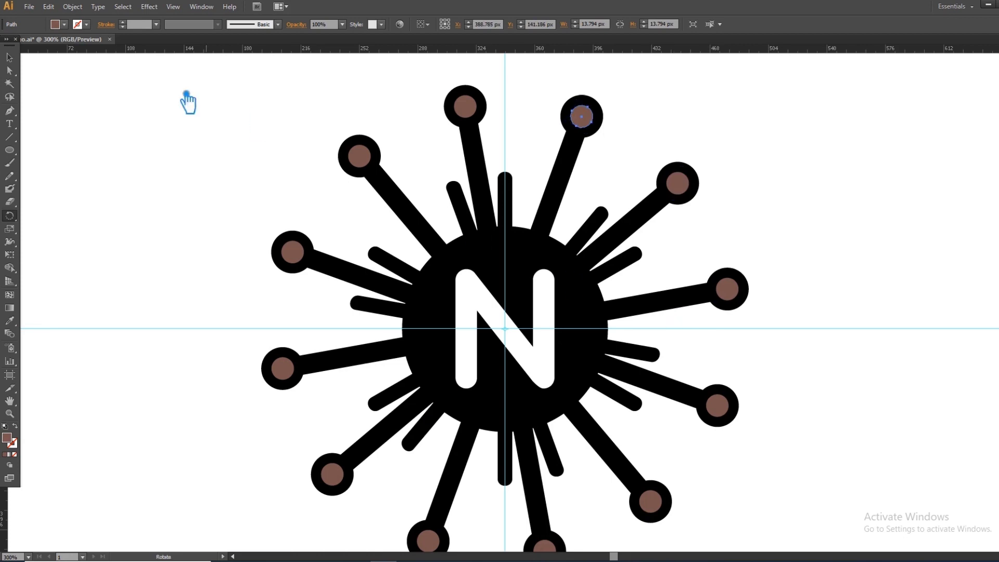
Subtract the brown tip circles from the whole black logo with Minus Front and save the document.
click(18, 58)
click(838, 212)
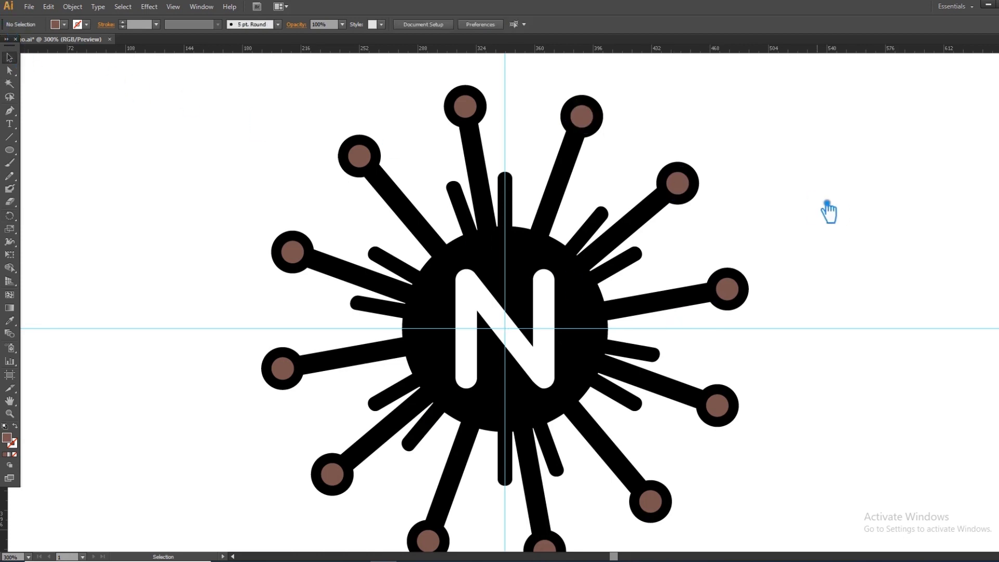
key(ctrl+minus)
key(ctrl+minus)
drag(713, 470, 332, 114)
key(ctrl+shift+F9)
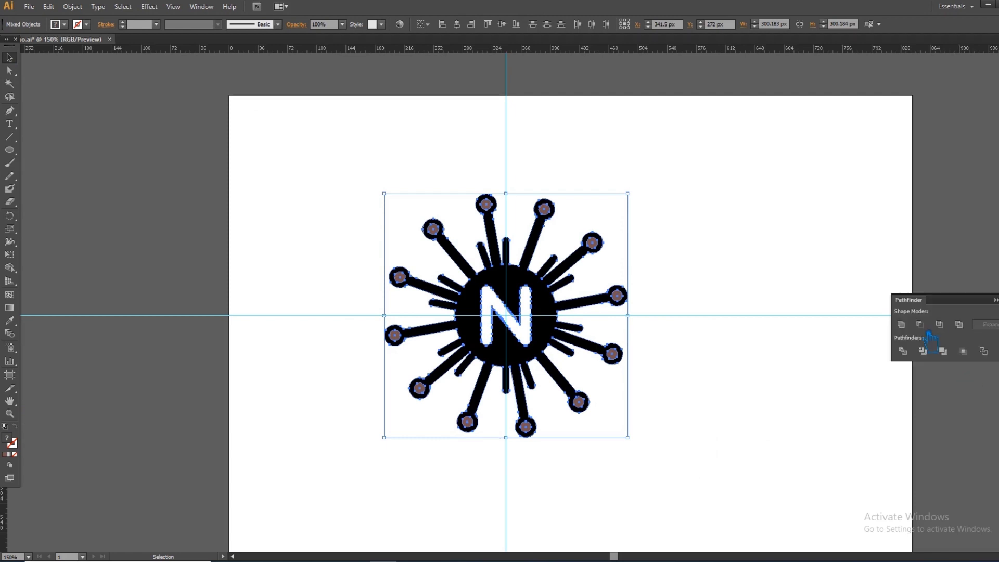
click(935, 323)
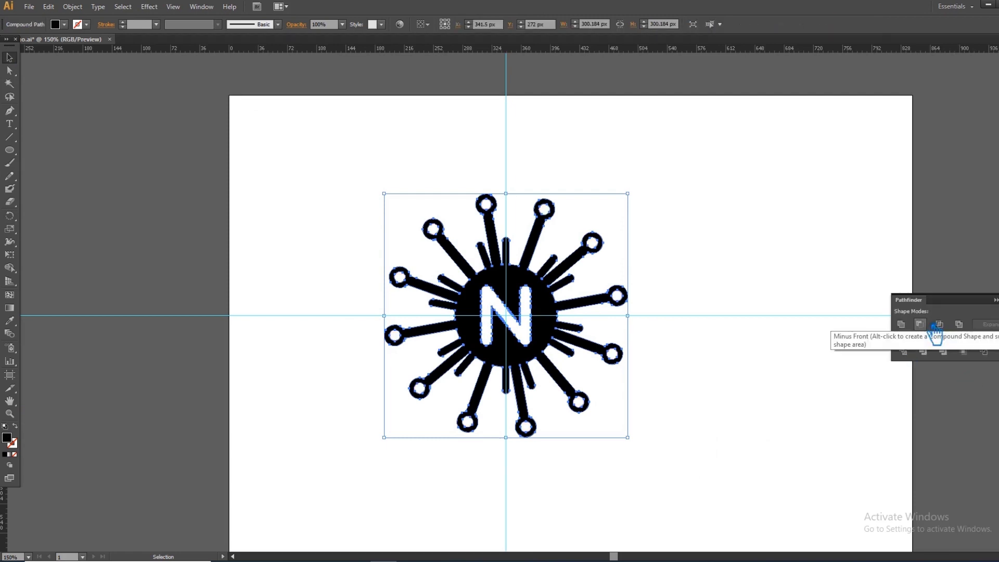
click(865, 299)
click(998, 300)
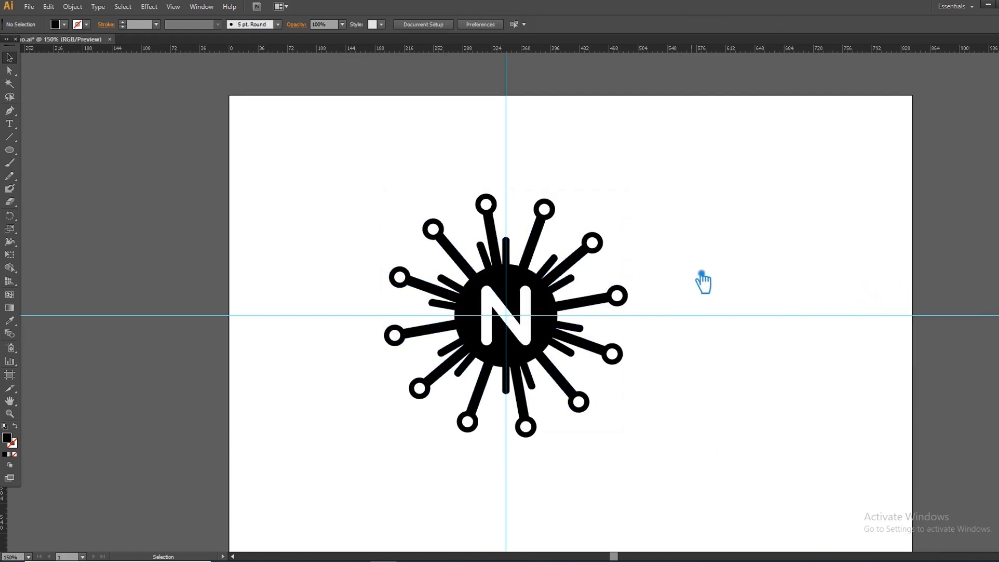
key(ctrl+plus)
key(ctrl+s)
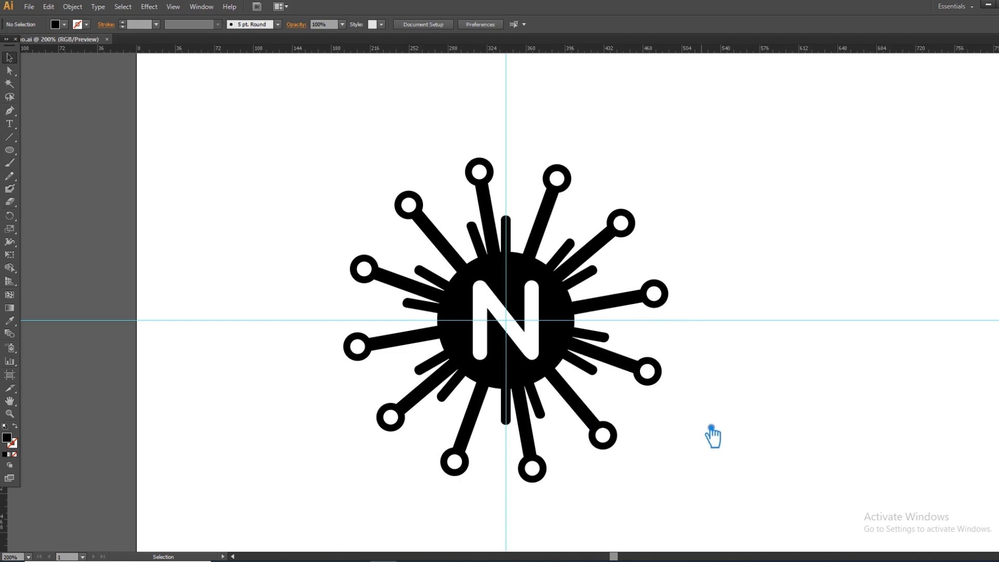
Undo the subtraction of the brown tip circles and leave the artwork deselected.
key(ctrl+z)
key(ctrl+z)
click(773, 398)
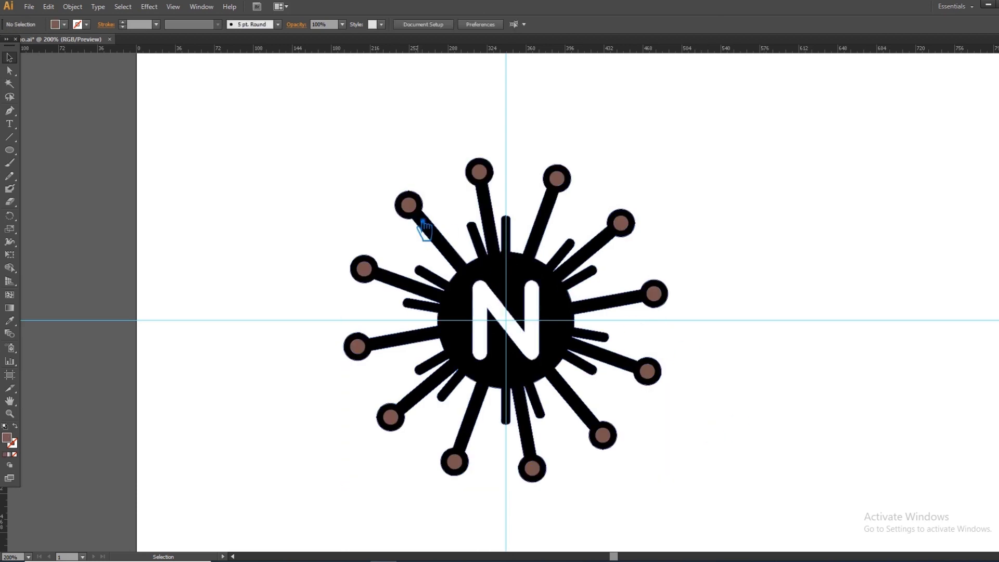
Try enlarging the upper-left-of-centre ray's brown circle to about 35.79 px and making it an unfilled 15 pt. Round brush outline with 0.25 pt weight.
click(480, 172)
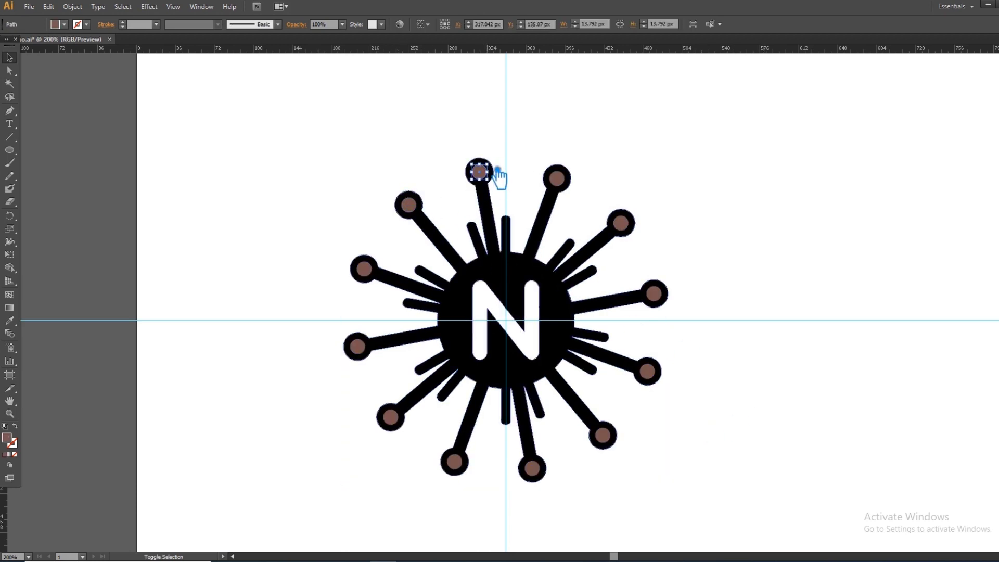
drag(496, 168, 515, 158)
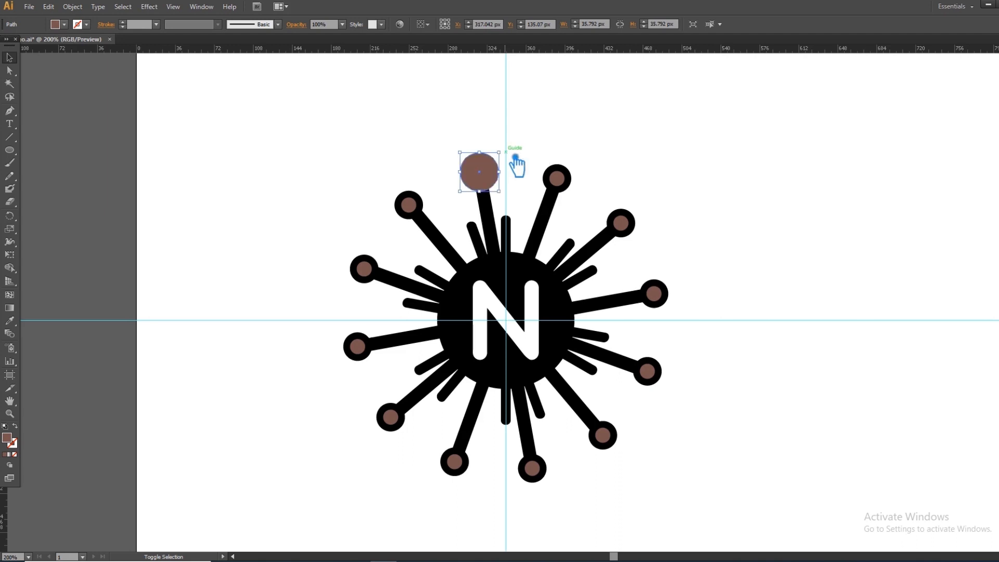
click(28, 433)
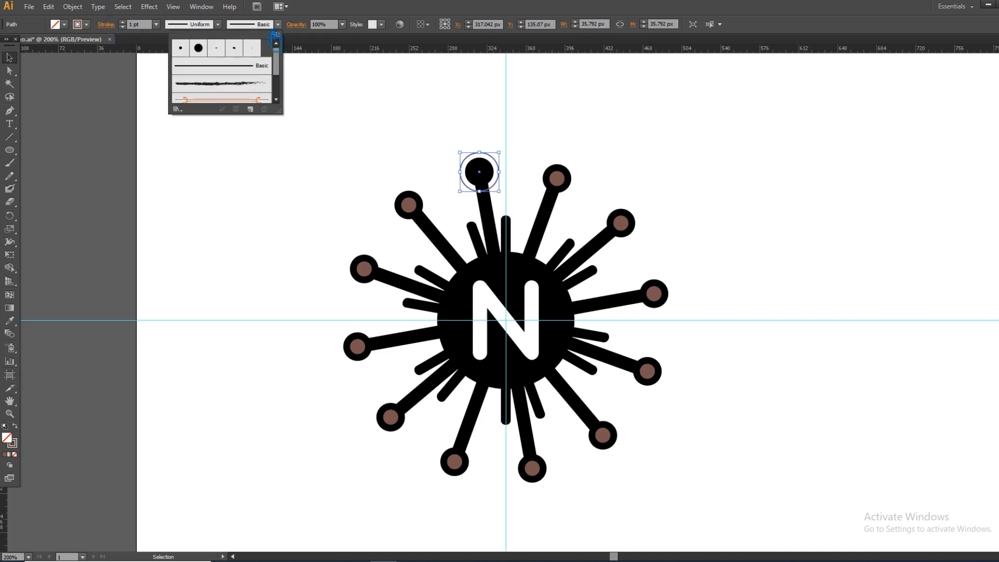
click(207, 52)
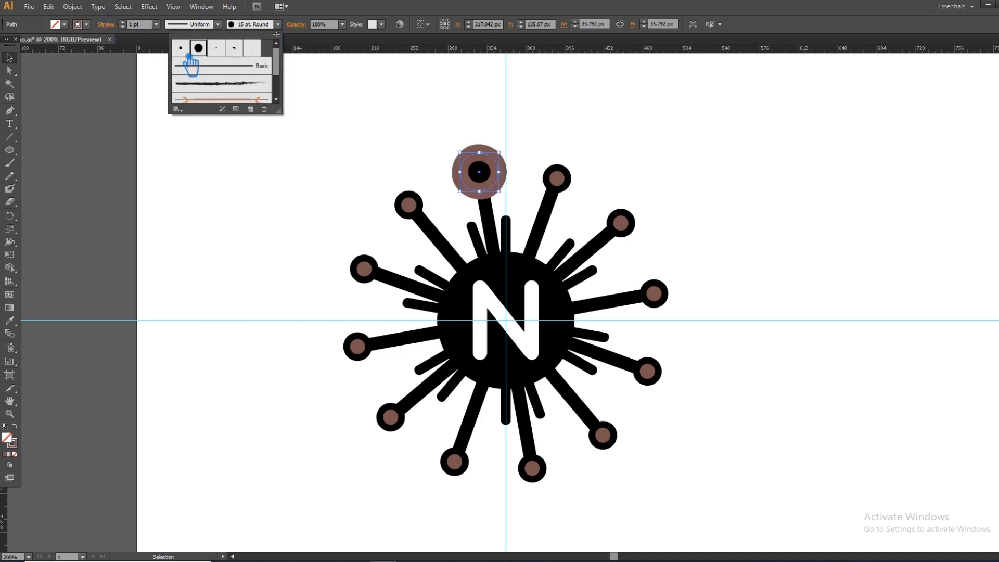
click(156, 24)
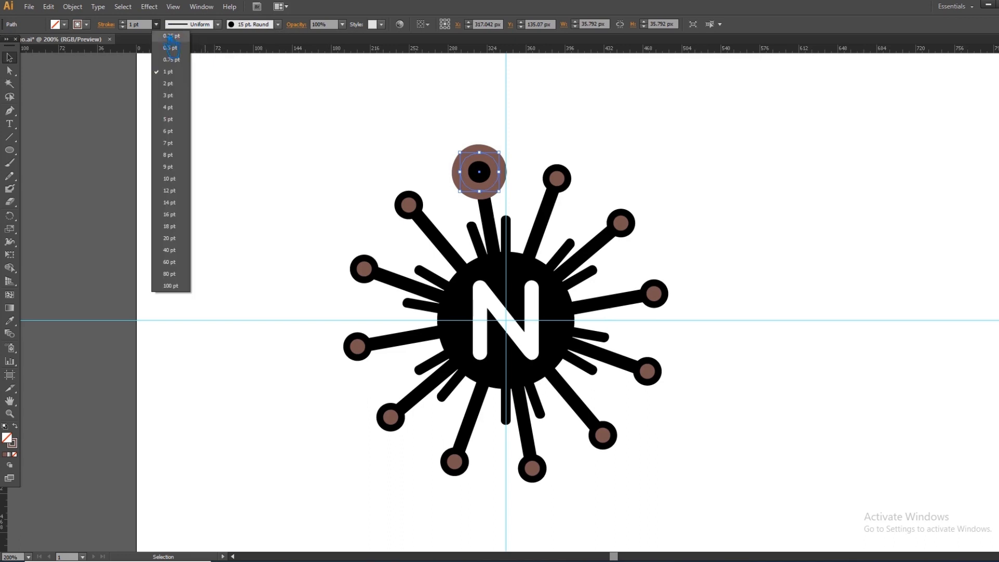
click(171, 59)
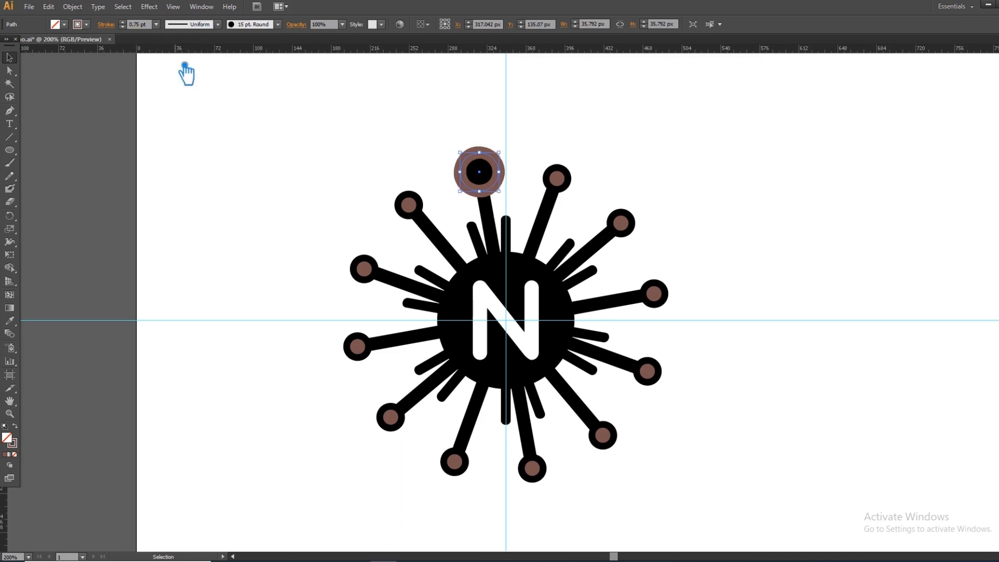
click(156, 24)
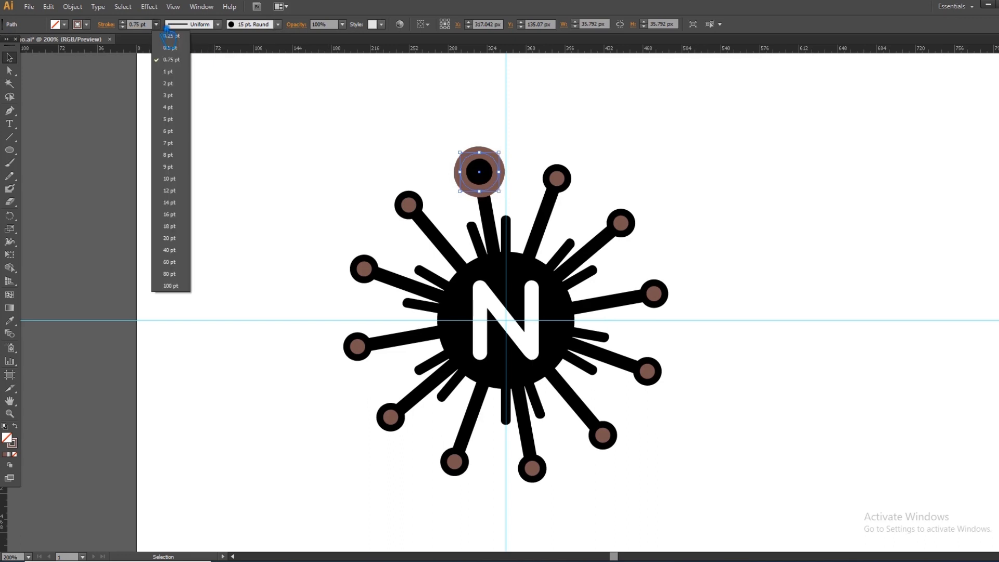
click(174, 36)
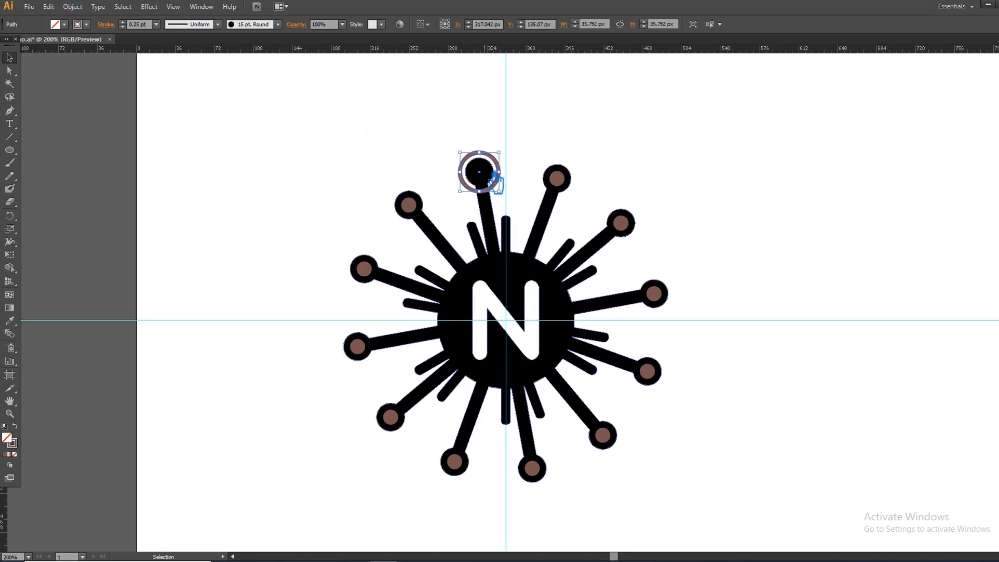
Undo the brown circle's stroke weight, brush, outline and enlargement changes.
key(ctrl+z)
key(ctrl+z)
key(ctrl+z)
key(ctrl+z)
key(ctrl+z)
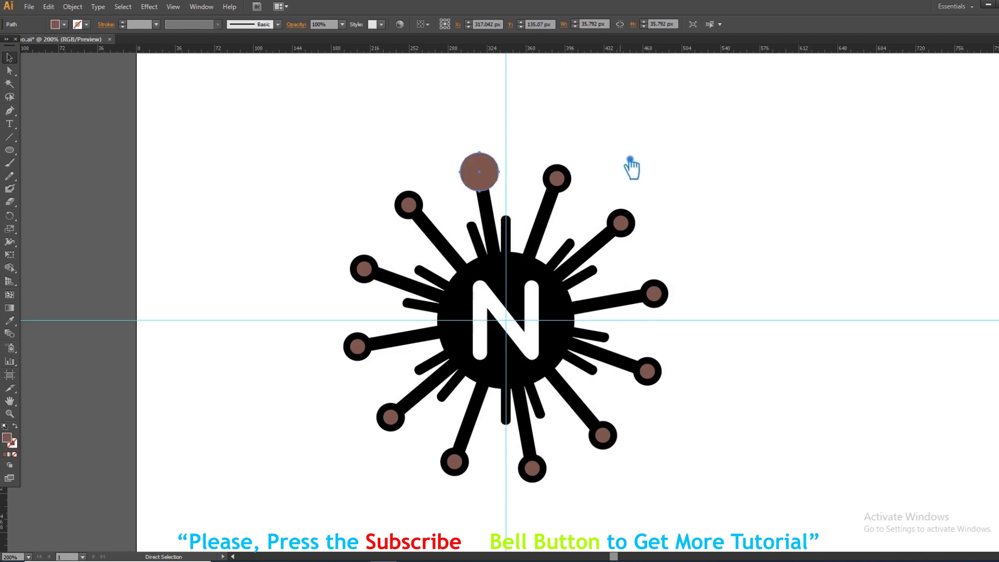
key(ctrl+z)
Enlarge a copy of the brown tip circle to about 34.79 px and make it an unfilled outline with the 15 pt. Round brush.
drag(486, 165, 511, 165)
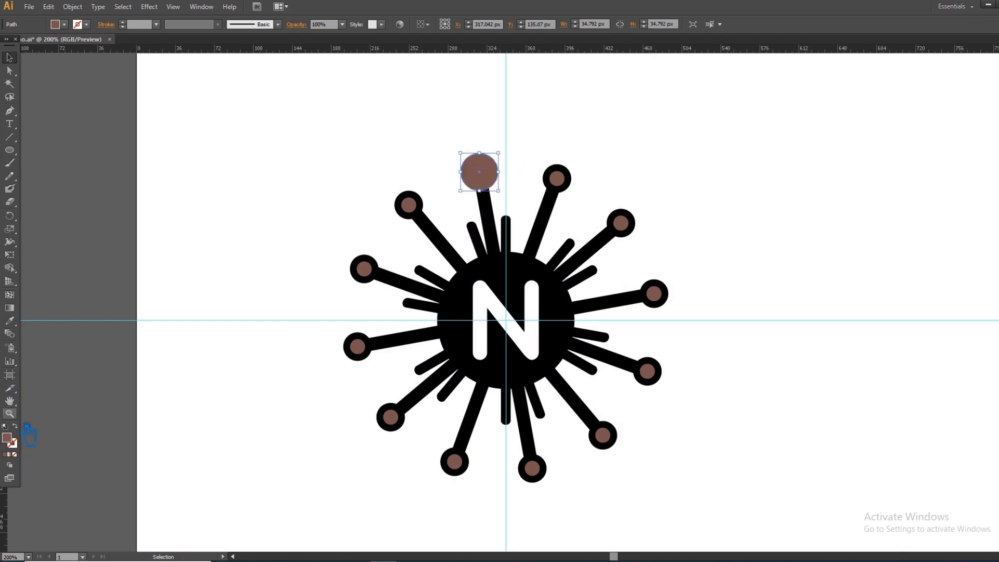
key(shift+x)
click(156, 24)
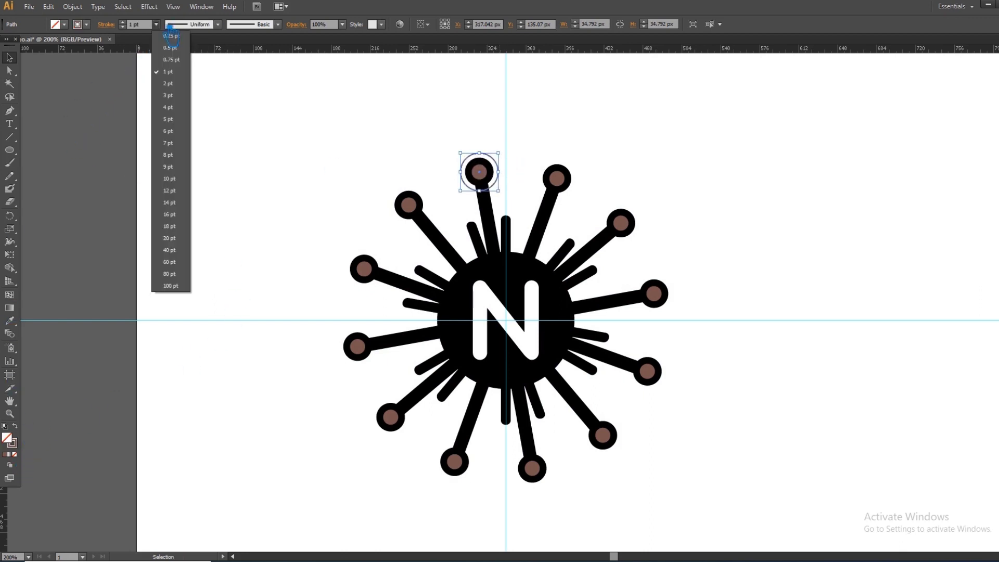
click(278, 23)
click(208, 56)
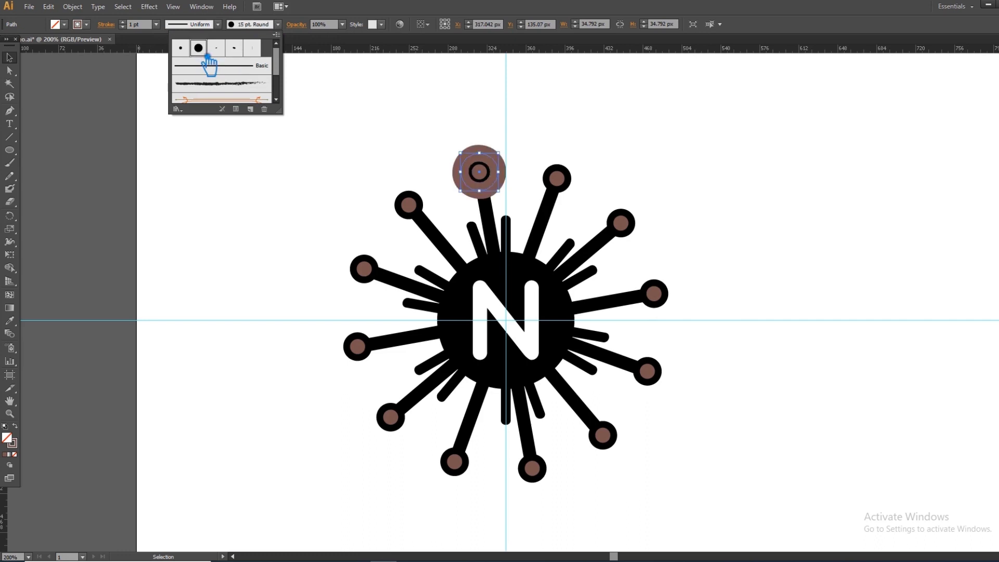
Set the brown ring's stroke weight to 0.25 pt and expand its brush stroke into a filled shape.
click(157, 24)
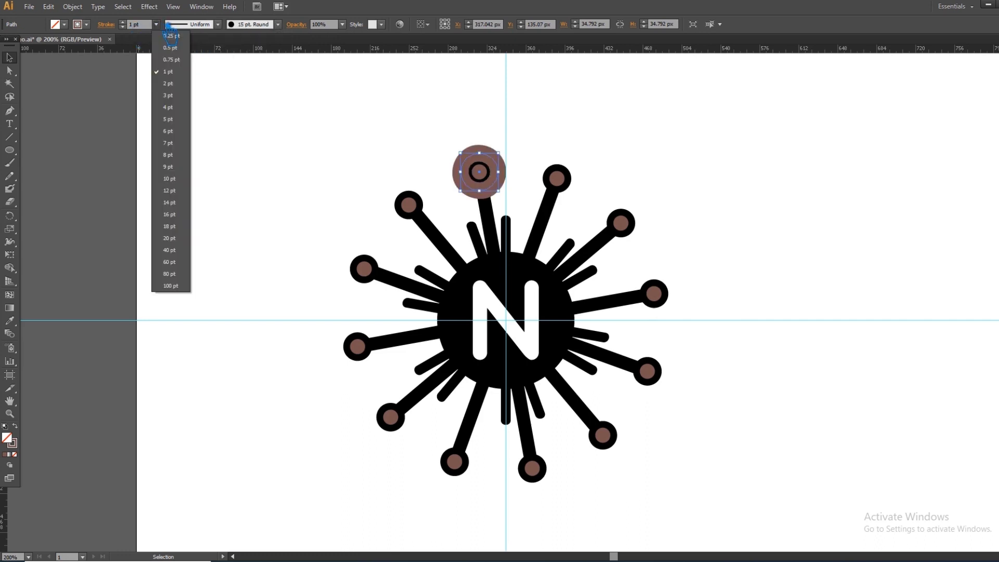
click(181, 65)
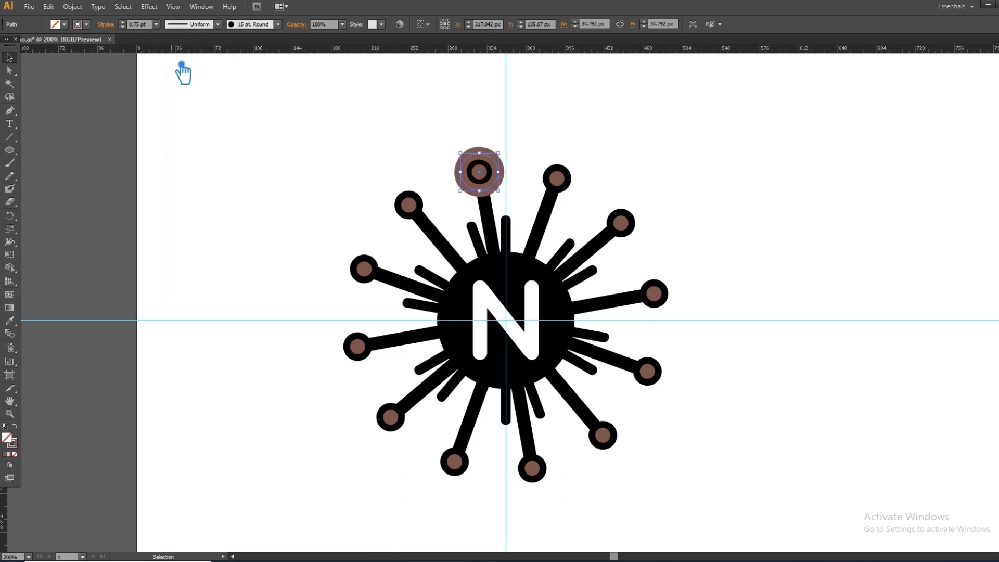
click(156, 24)
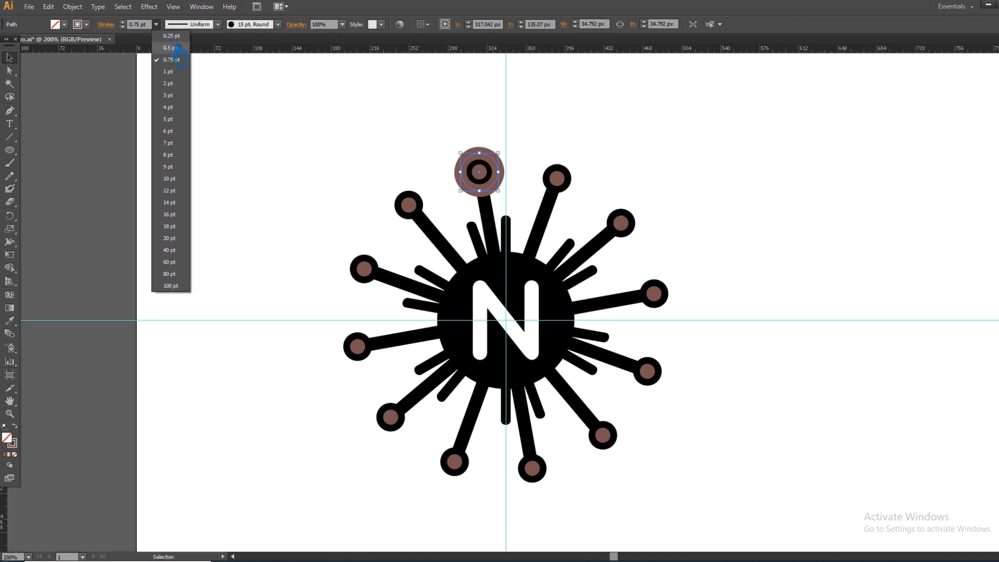
click(172, 48)
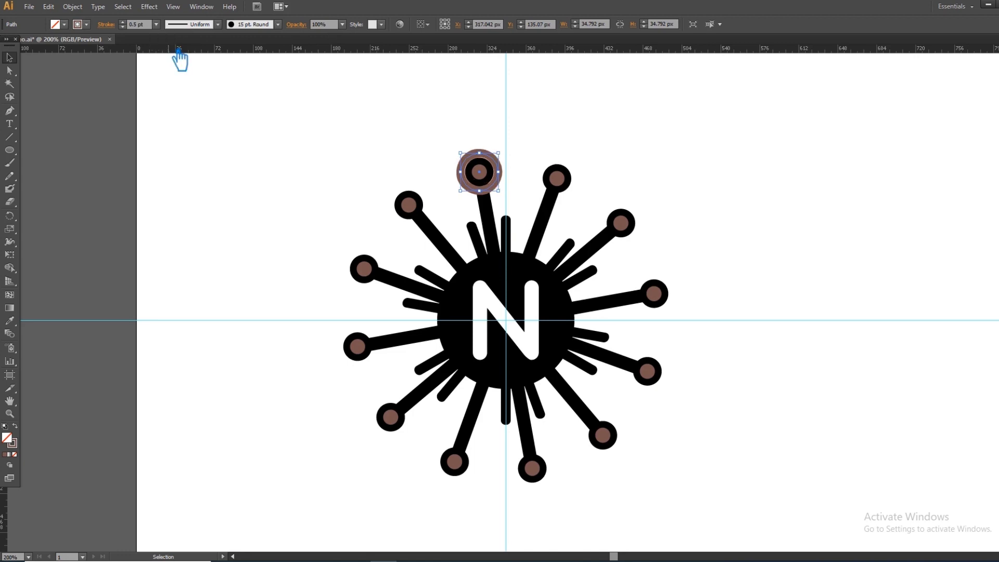
click(156, 23)
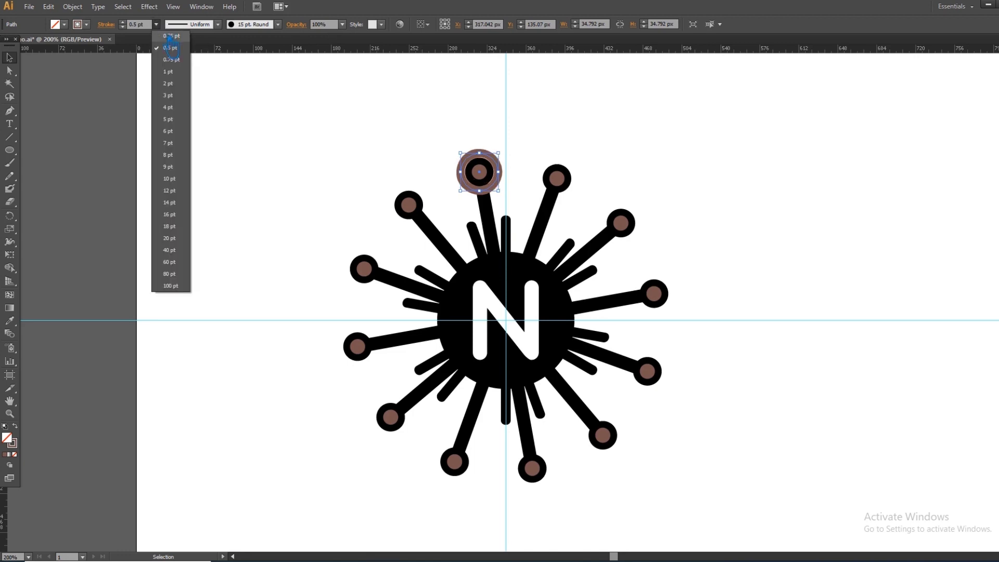
click(172, 36)
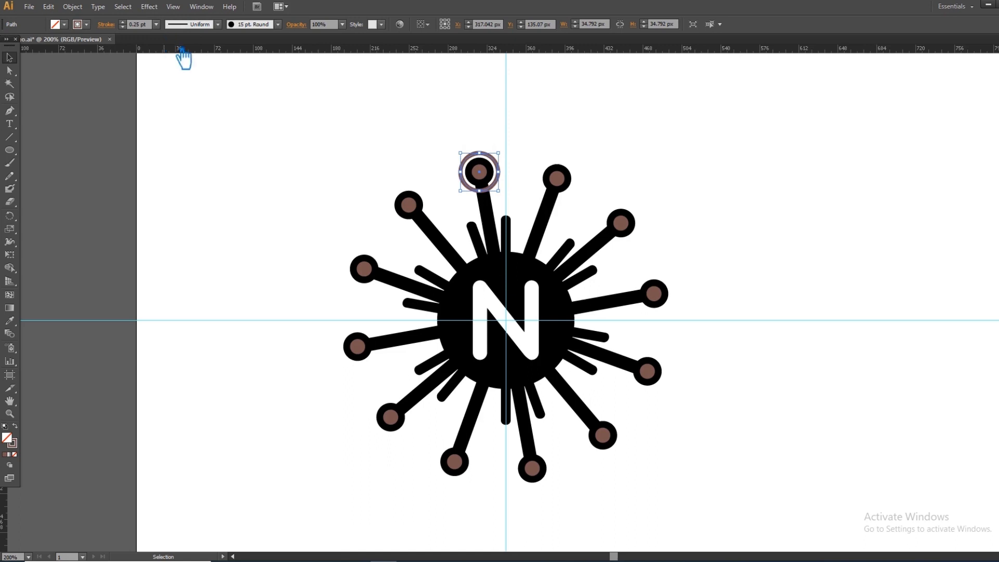
click(81, 8)
click(123, 134)
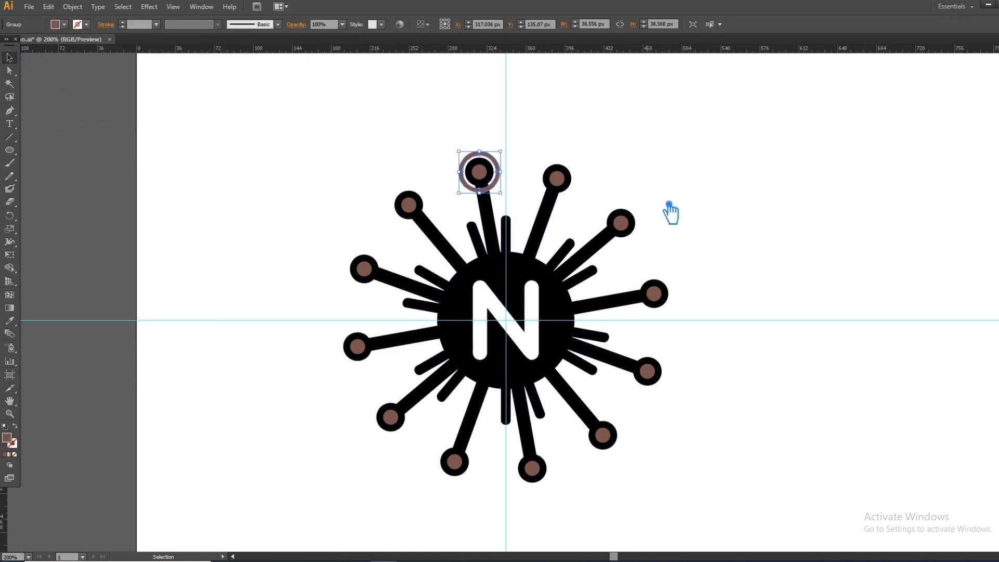
Make a rotated copy of the brown ring about the guides' intersection, landing around the neighbouring long ray's tip counterclockwise.
key(r)
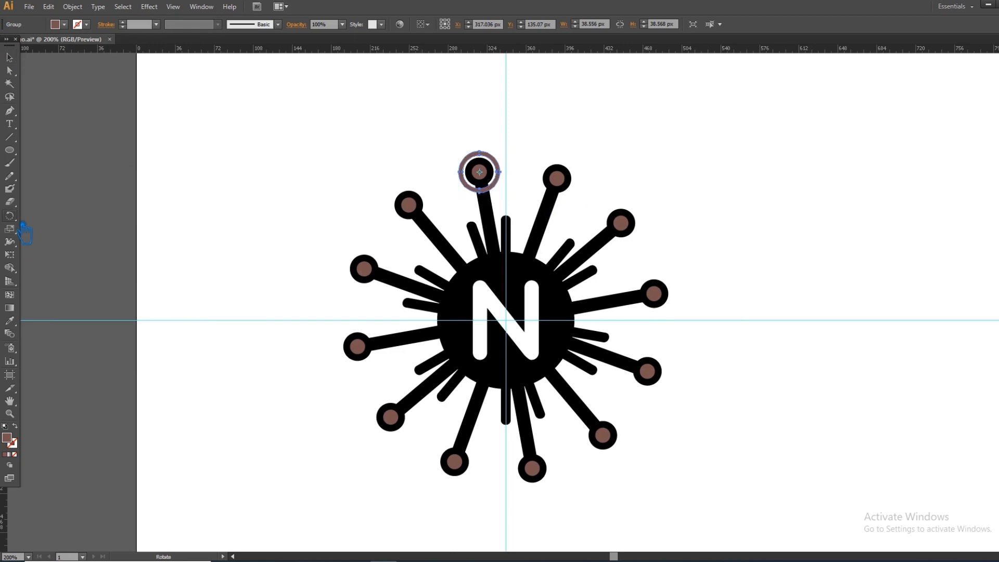
alt+click(513, 323)
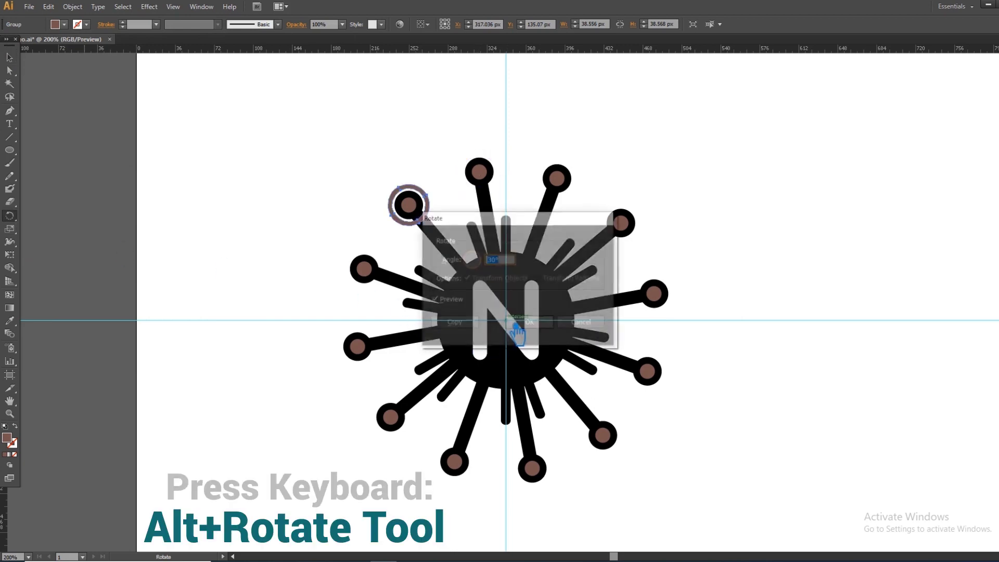
click(465, 324)
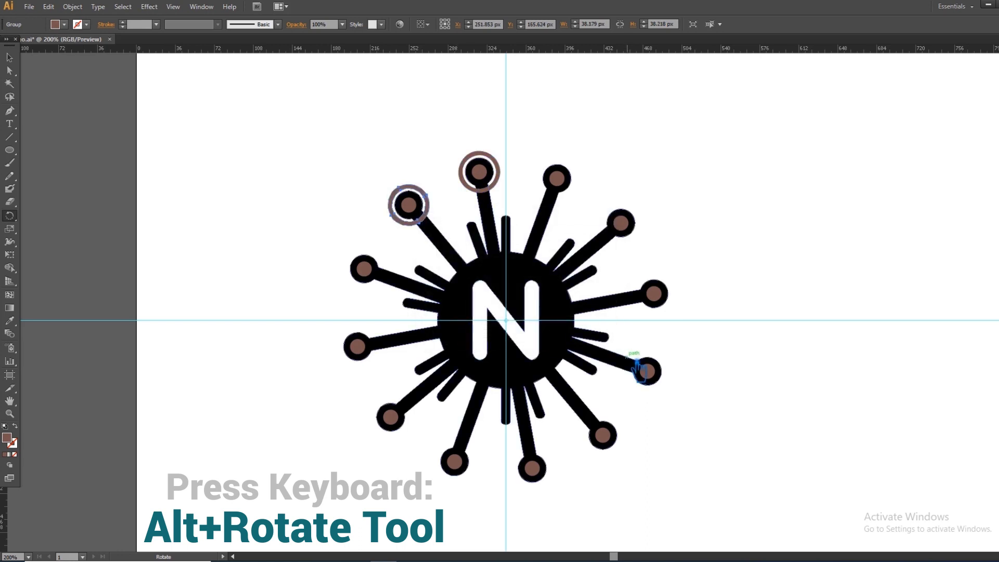
Repeat the ring's rotated copy around the logo until every long ray's tip is encircled, and deselect.
key(ctrl+d)
key(ctrl+d)
key(ctrl+d)
key(ctrl+d)
key(ctrl+d)
key(ctrl+d)
key(ctrl+d)
key(ctrl+d)
key(ctrl+d)
key(ctrl+d)
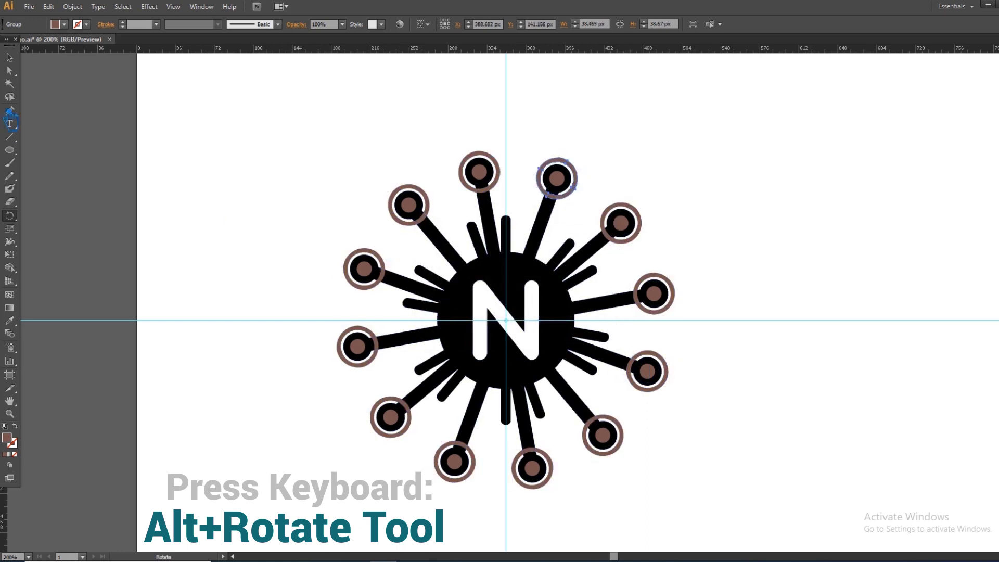
click(16, 60)
click(744, 255)
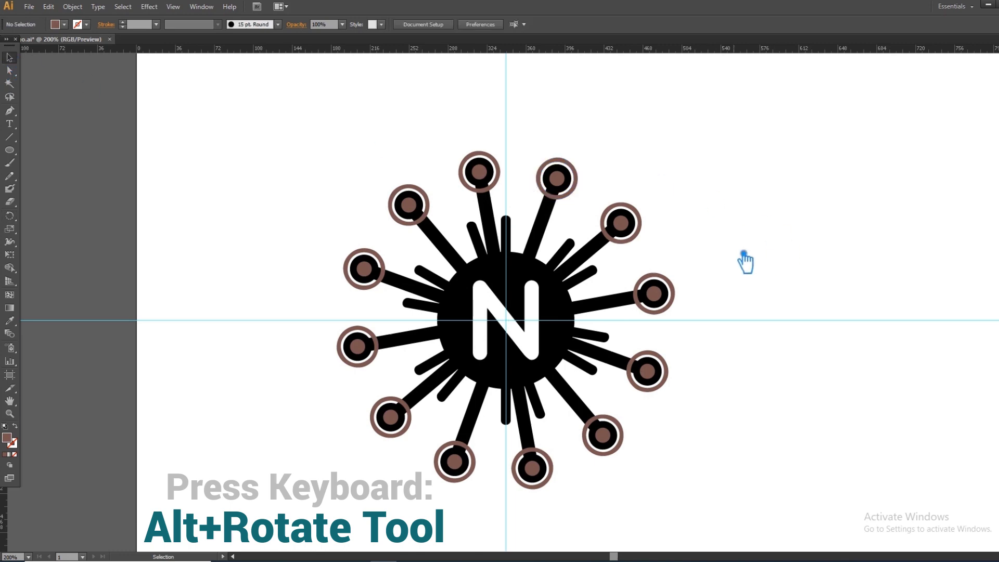
Try subtracting all brown rings and small brown circles from the whole black logo with Minus Front.
drag(754, 498, 269, 130)
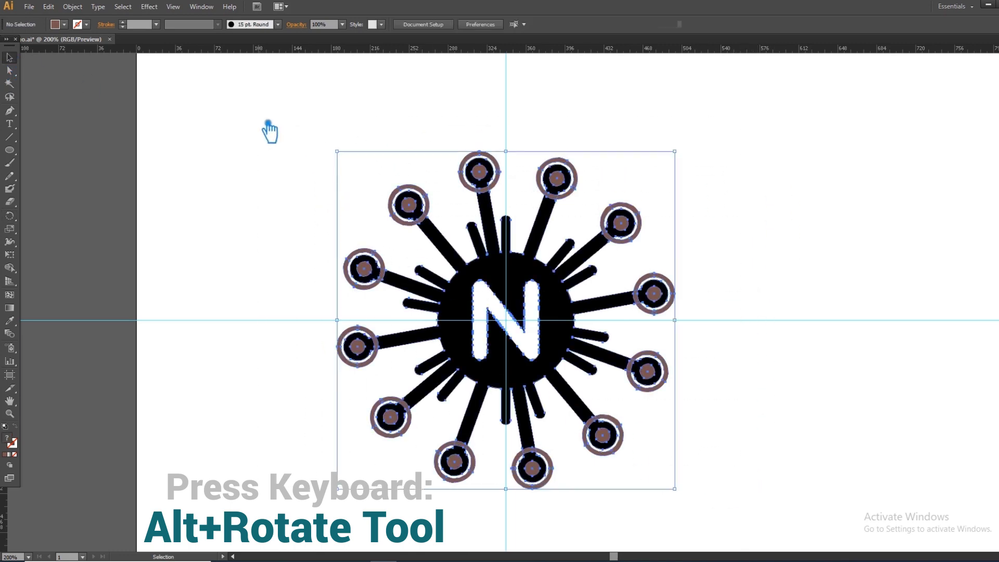
key(ctrl+shift+F9)
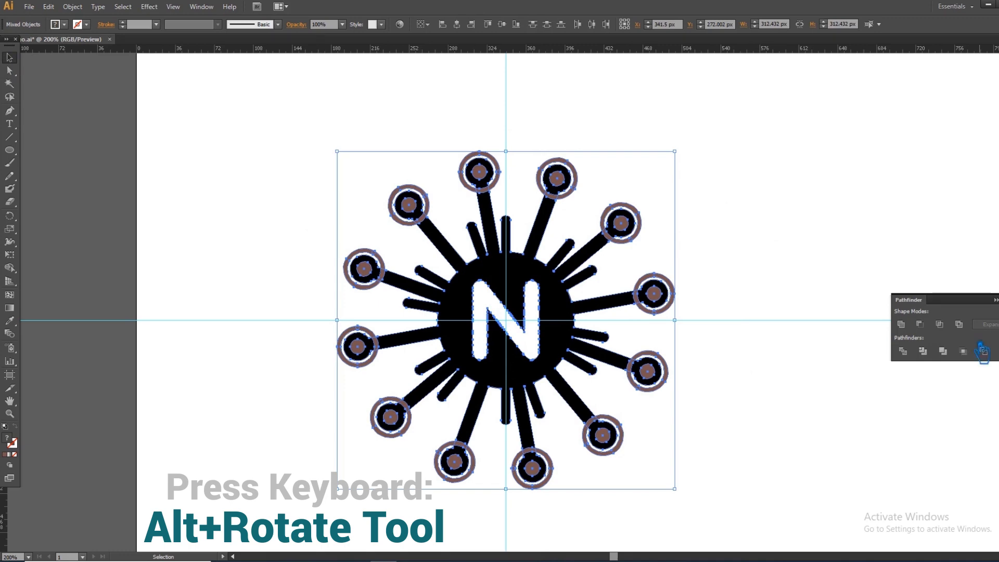
click(929, 330)
click(832, 269)
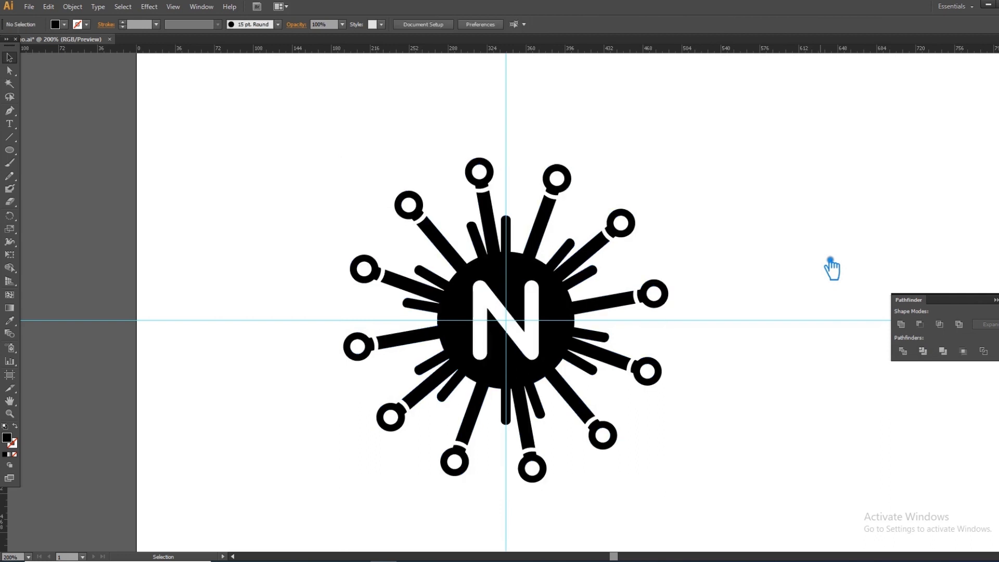
Undo the last Minus Front subtraction and deselect the artwork.
key(ctrl+a)
click(830, 242)
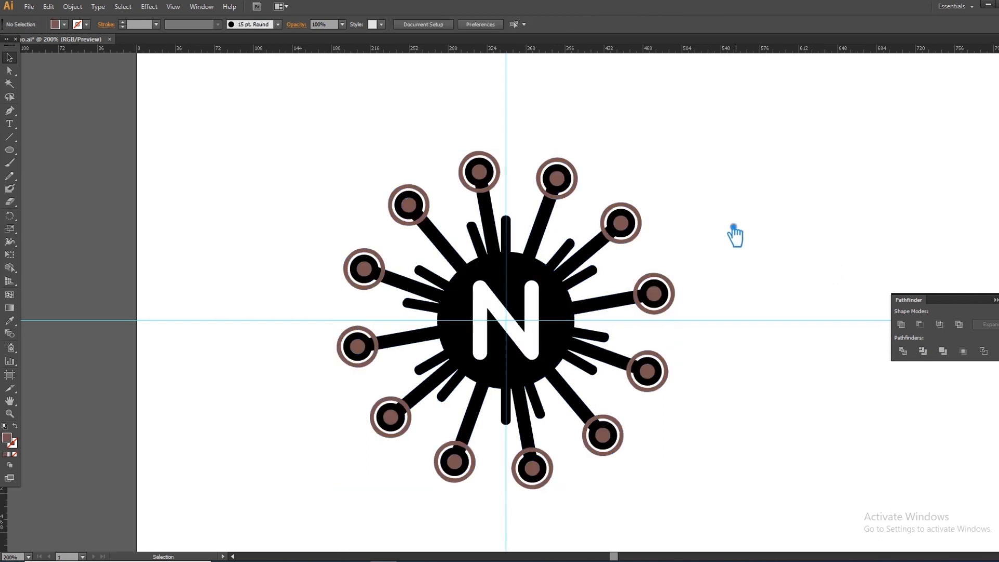
Group all the small brown circles inside the long rays' tips.
click(411, 207)
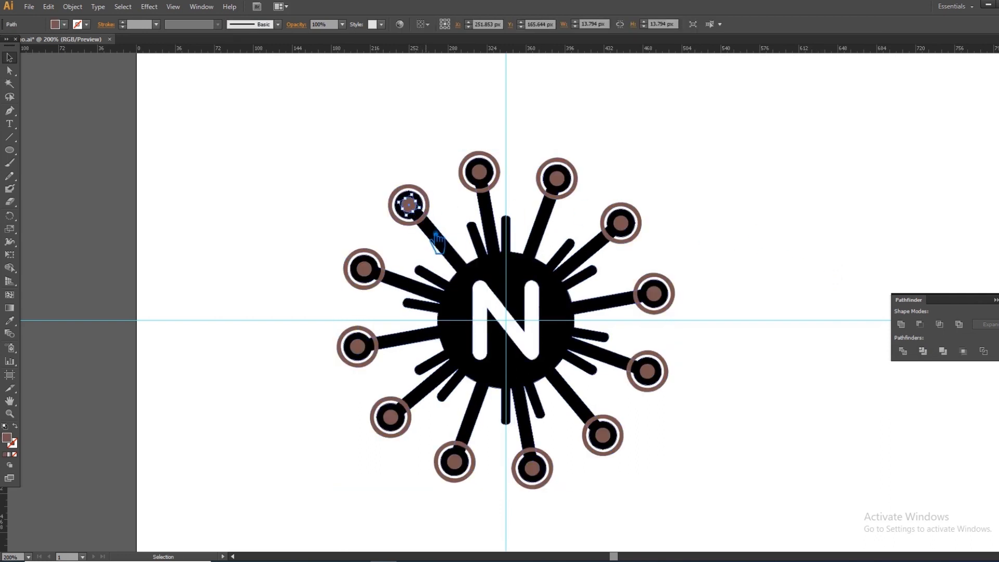
shift+click(482, 173)
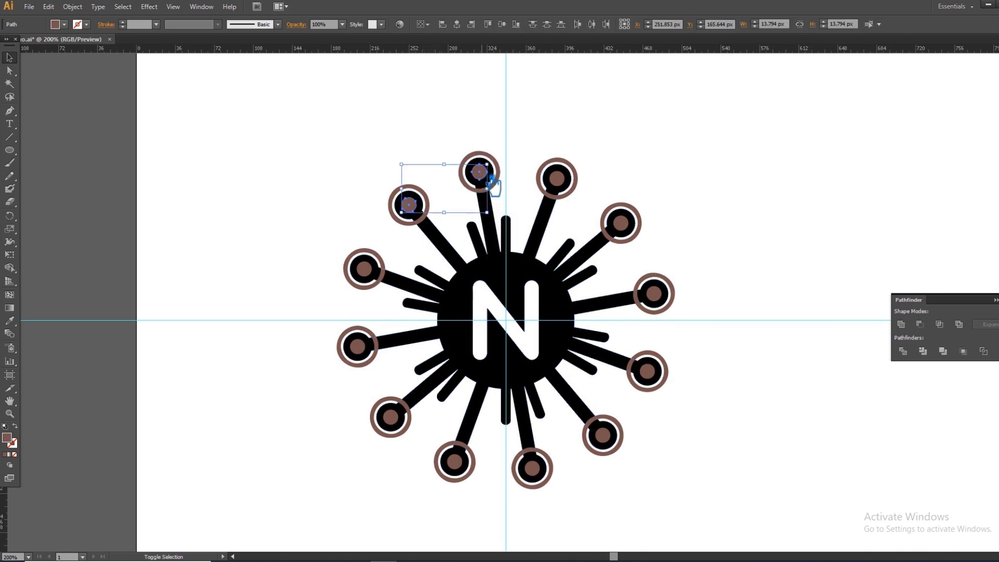
shift+click(575, 183)
shift+click(631, 229)
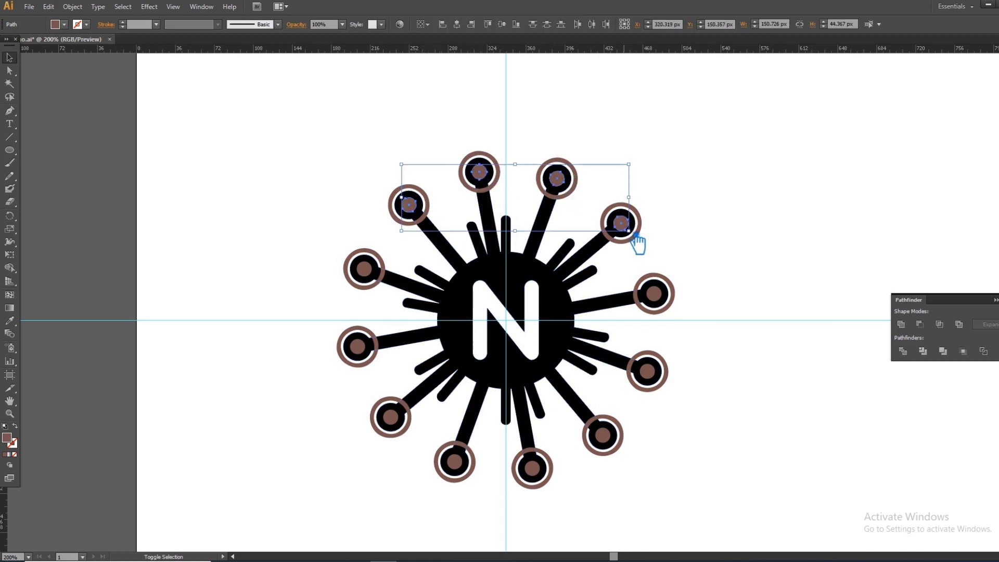
shift+click(655, 295)
shift+click(649, 372)
shift+click(604, 436)
shift+click(534, 470)
shift+click(462, 470)
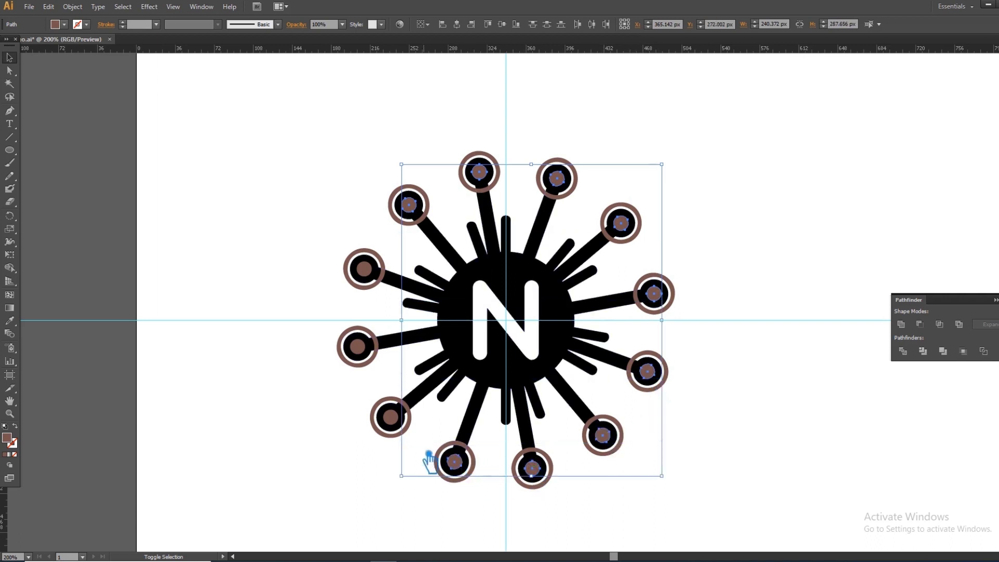
shift+click(399, 423)
shift+click(358, 347)
shift+click(375, 276)
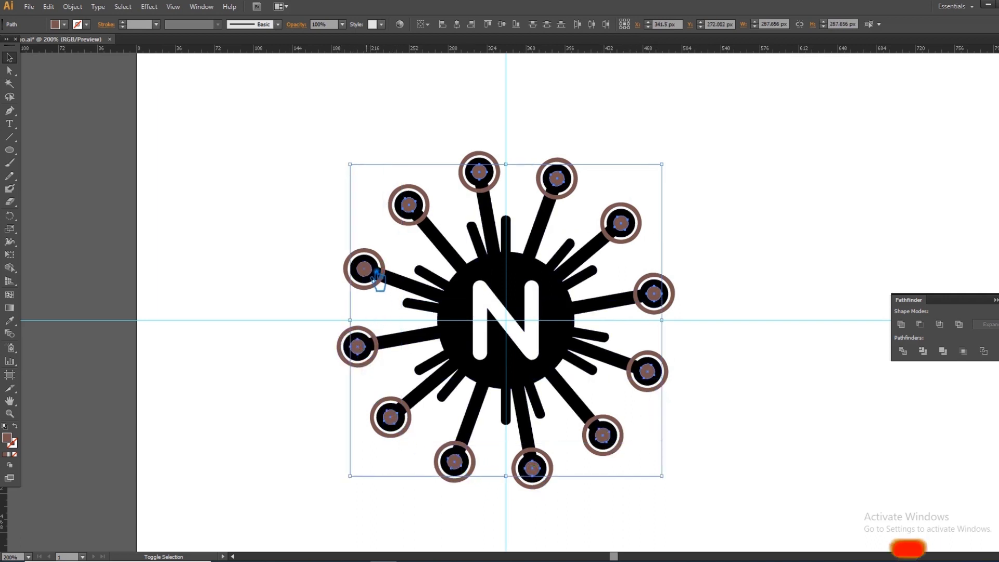
key(ctrl+g)
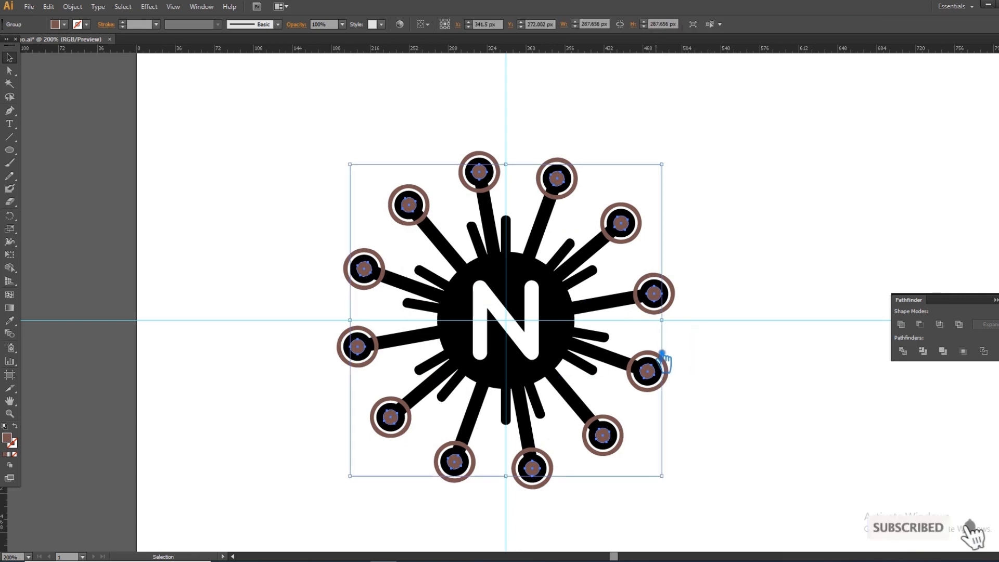
Subtract the grouped small brown circles from the black logo with Minus Front and deselect.
shift+click(575, 353)
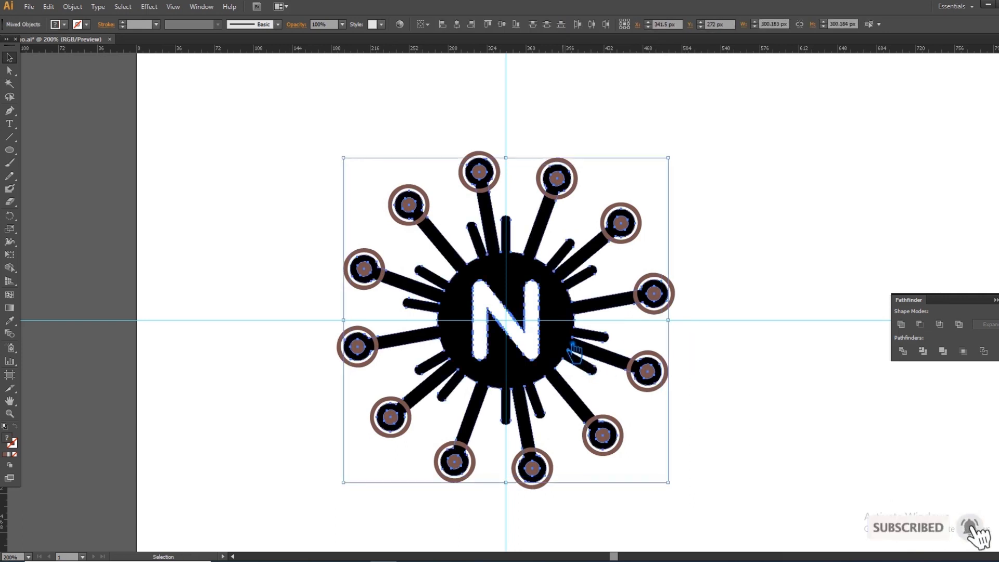
click(934, 333)
click(802, 276)
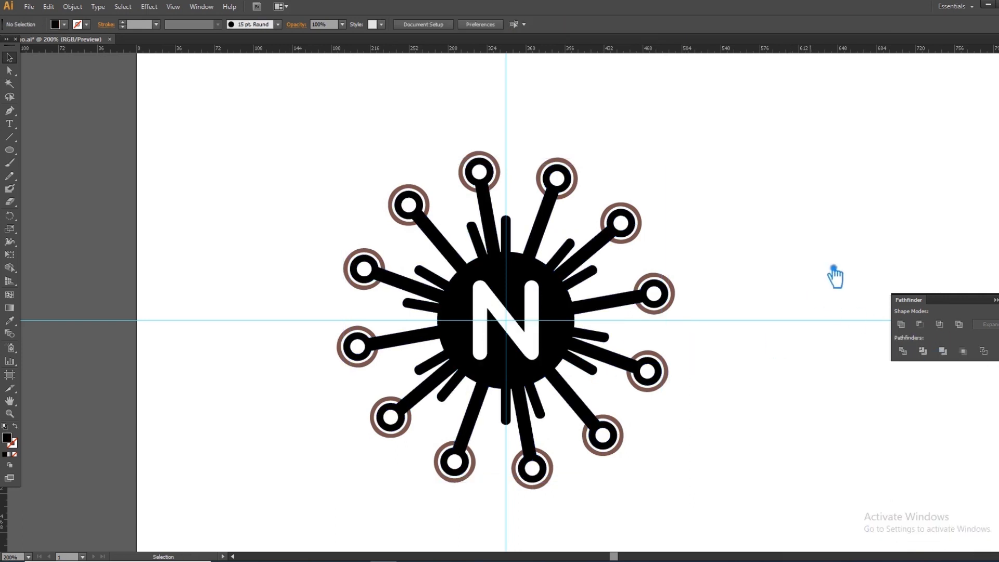
Divide the black logo and all brown rings with the Pathfinder, and ungroup the resulting pieces.
click(998, 299)
drag(706, 500, 627, 433)
drag(751, 516, 297, 138)
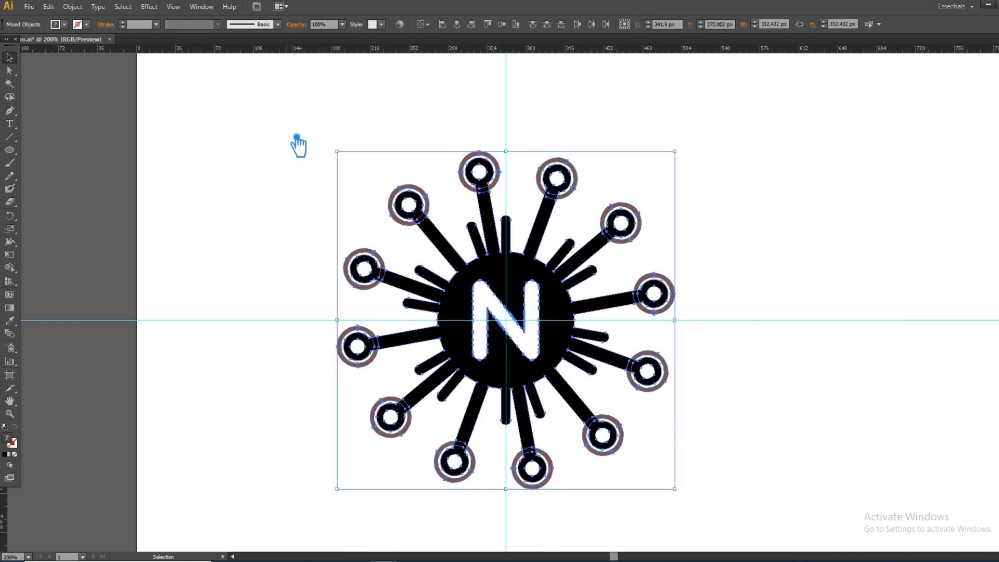
key(ctrl+shift+F9)
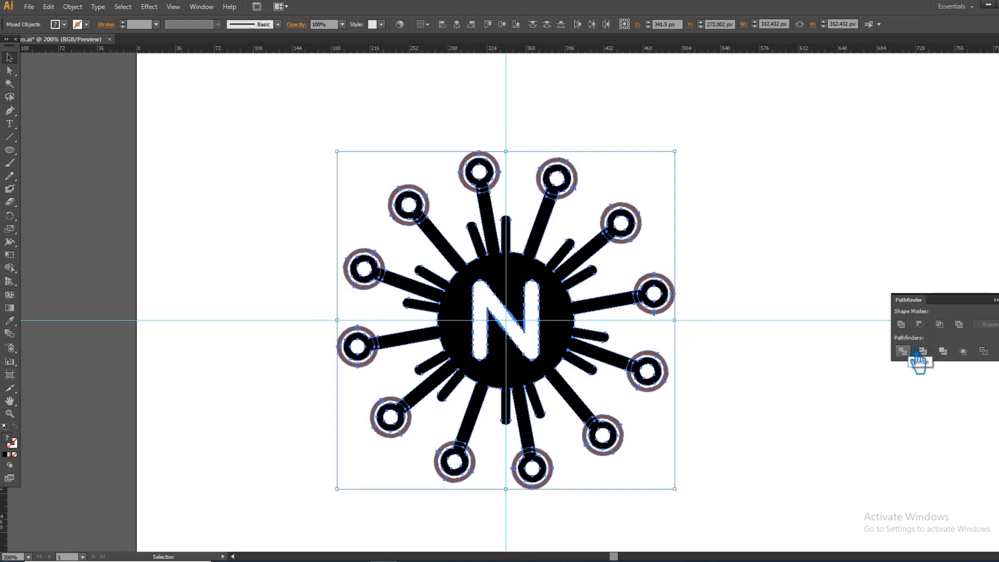
click(925, 325)
key(ctrl+z)
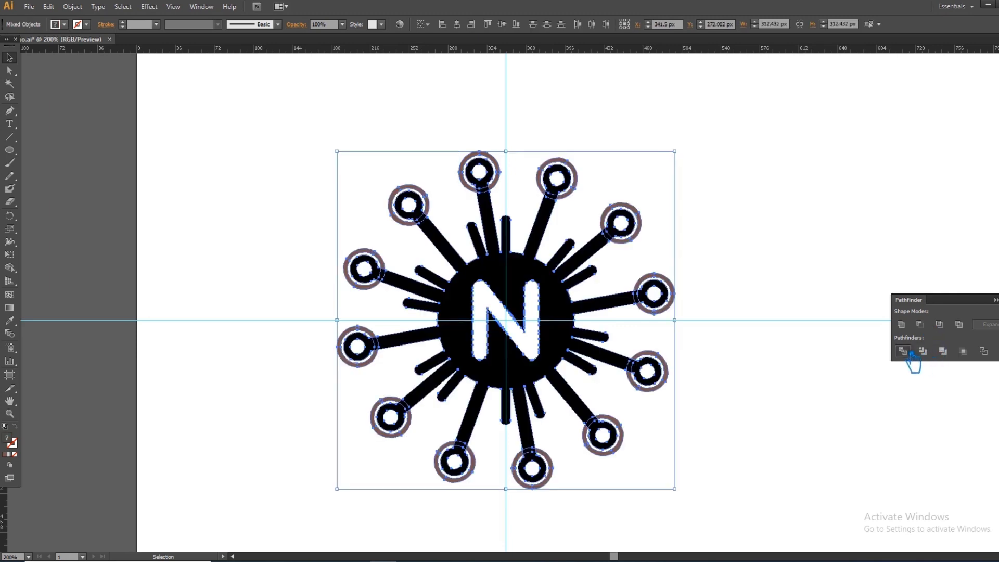
click(718, 230)
click(557, 200)
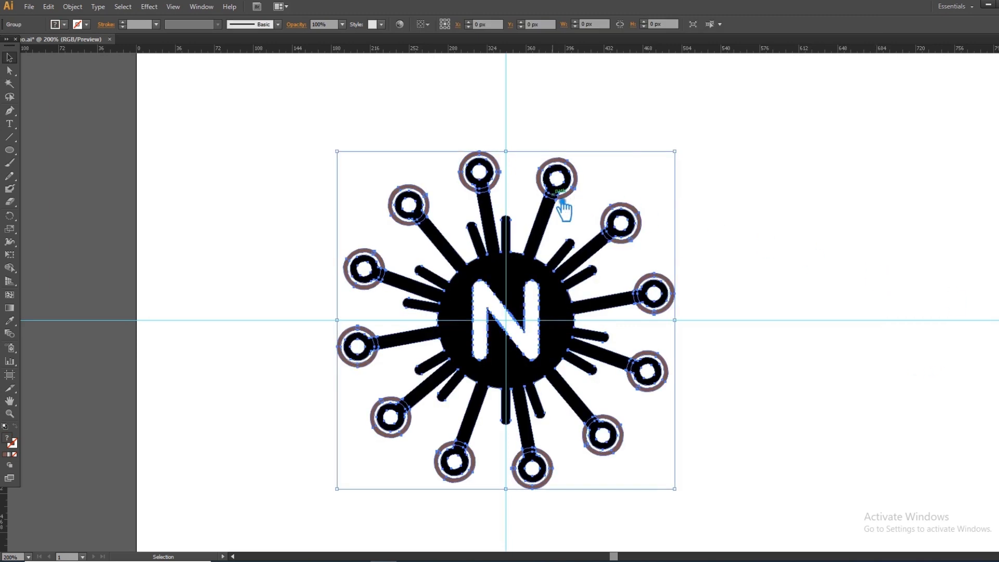
right_click(553, 198)
click(602, 260)
click(620, 219)
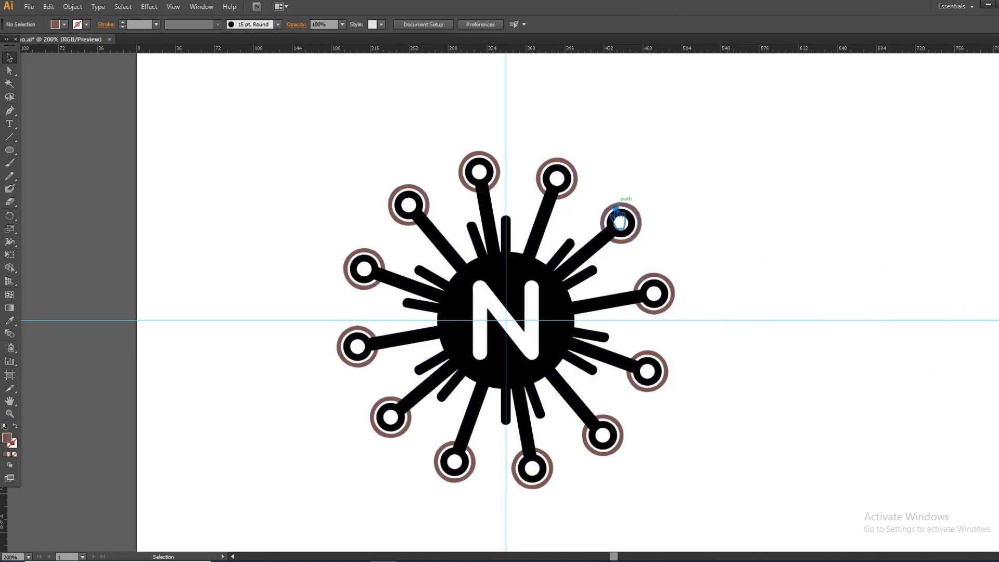
Delete the divided segment where each brown ring crosses its long ray, leaving a curved gap on every long ray.
click(551, 196)
key(Delete)
click(621, 240)
key(Delete)
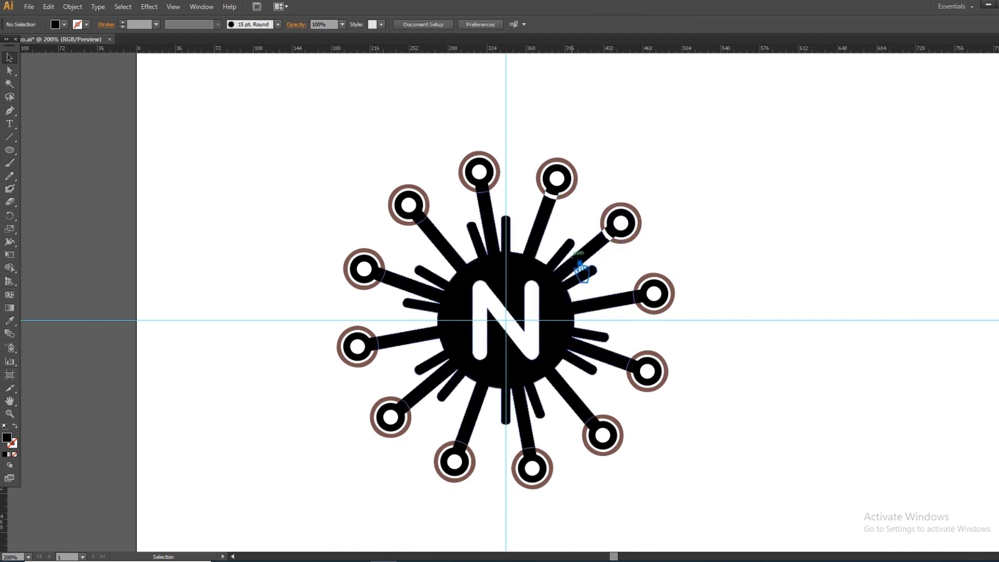
click(482, 192)
key(Delete)
click(419, 220)
key(Delete)
click(381, 273)
key(Delete)
click(375, 346)
key(Delete)
click(411, 405)
key(Delete)
click(459, 446)
key(Delete)
click(531, 451)
key(Delete)
click(598, 430)
key(Delete)
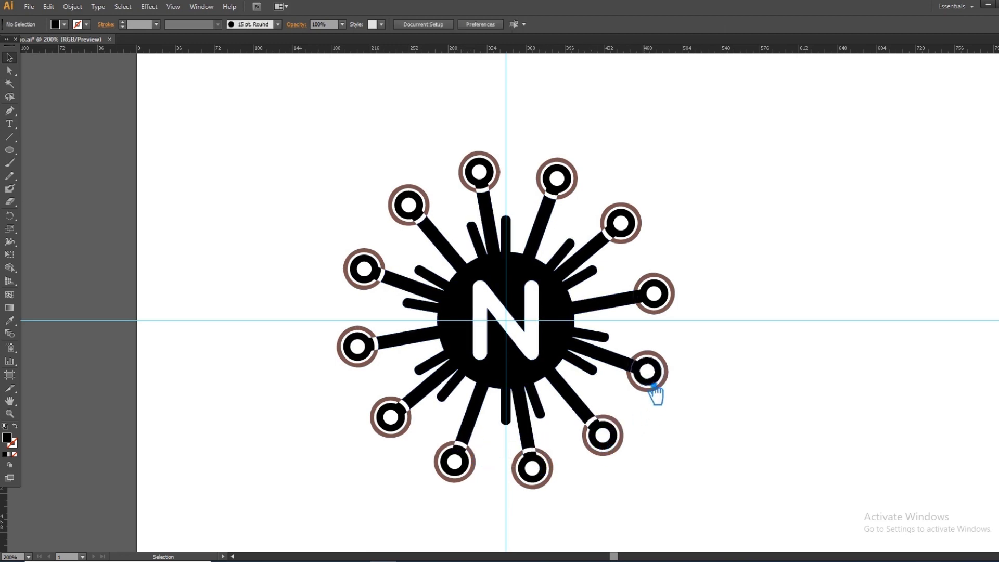
click(643, 371)
key(Delete)
click(643, 299)
key(Delete)
Try to unite the entire artwork, including the brown rings, into one shape.
drag(735, 508, 291, 131)
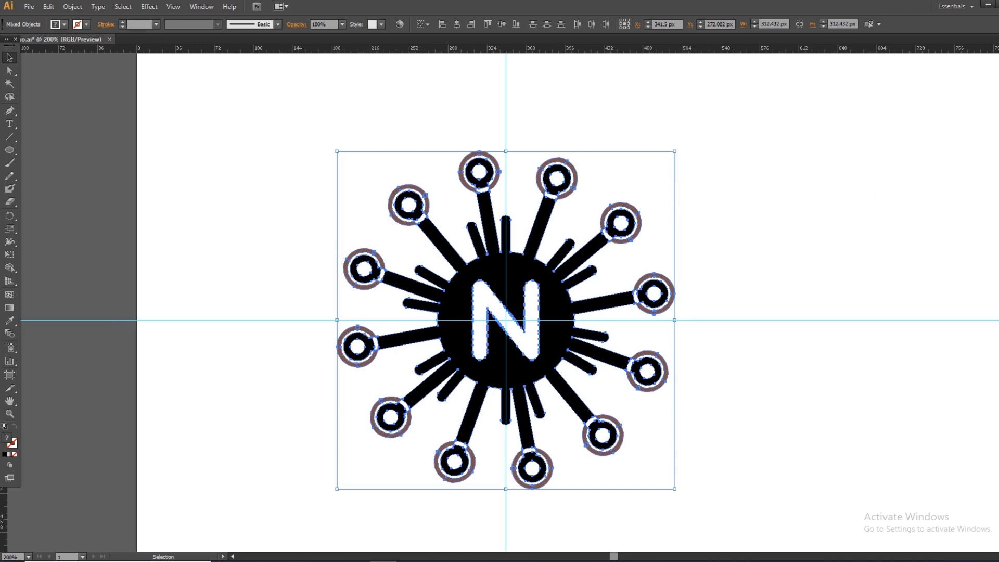
key(ctrl+shift+F9)
click(921, 325)
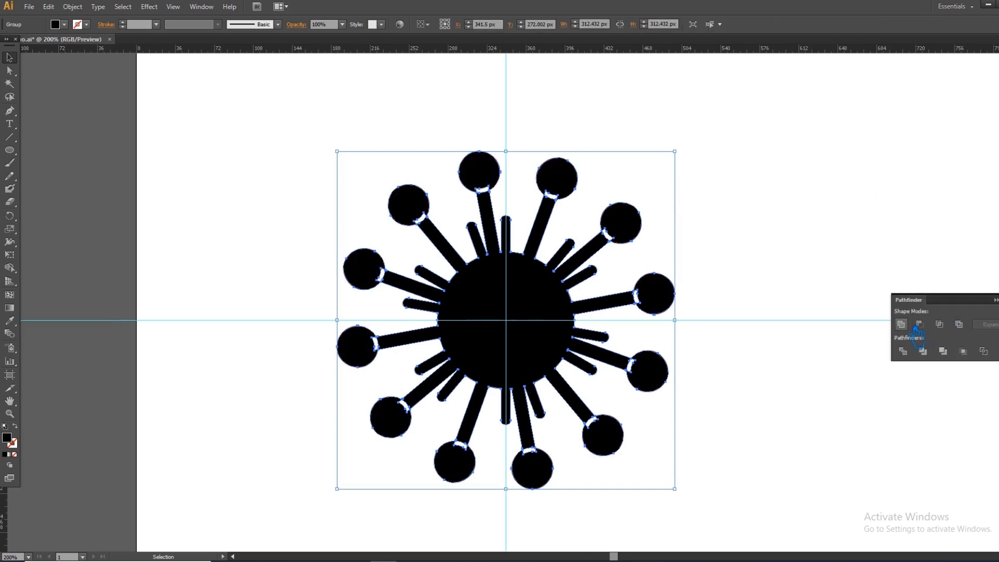
key(ctrl+z)
click(695, 236)
Select the brown rings around all the long rays' tips and group them.
key(a)
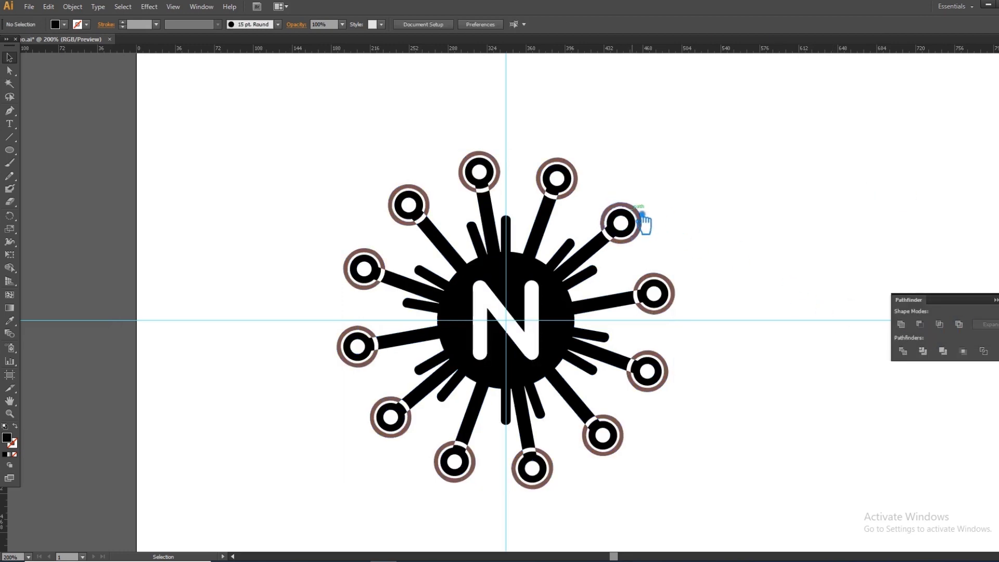
click(641, 219)
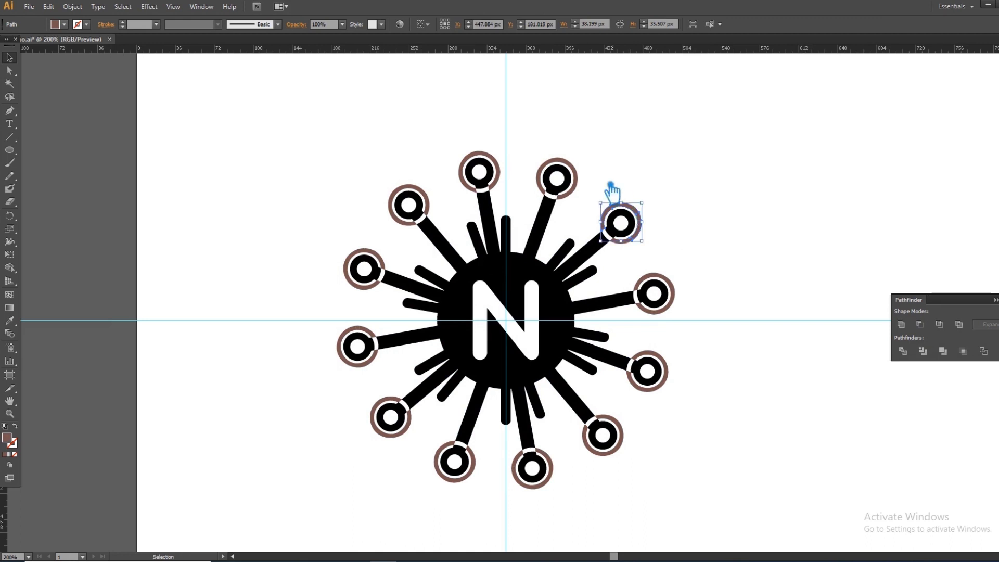
shift+click(576, 171)
shift+click(497, 170)
shift+click(408, 205)
shift+click(355, 261)
shift+click(363, 371)
shift+click(404, 437)
shift+click(485, 475)
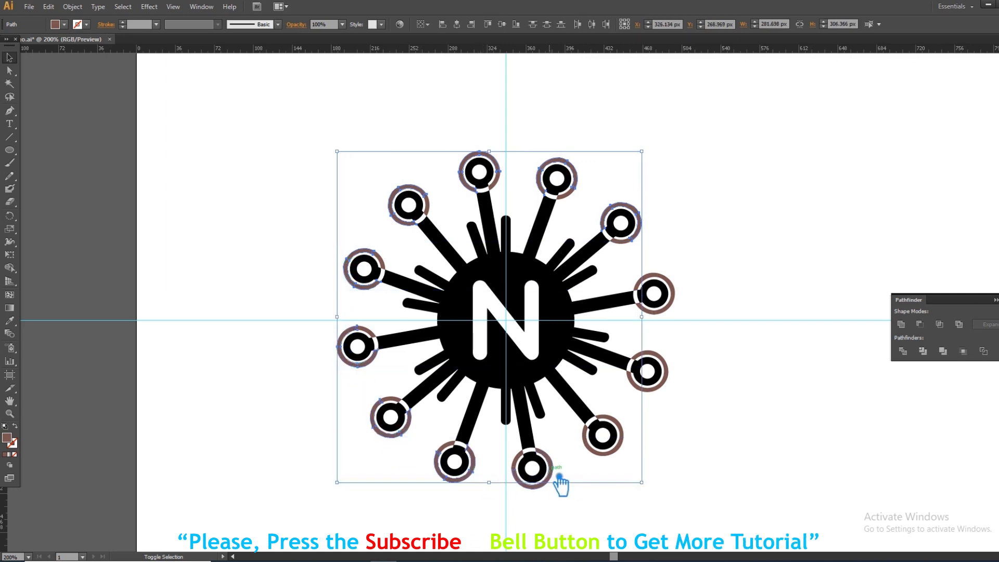
shift+click(560, 477)
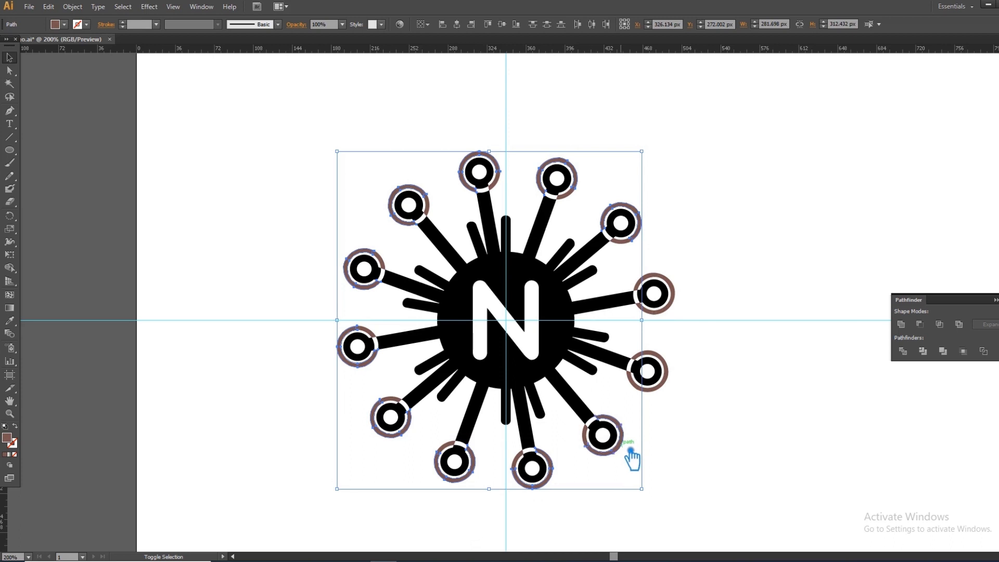
shift+click(671, 389)
shift+click(683, 299)
key(ctrl+g)
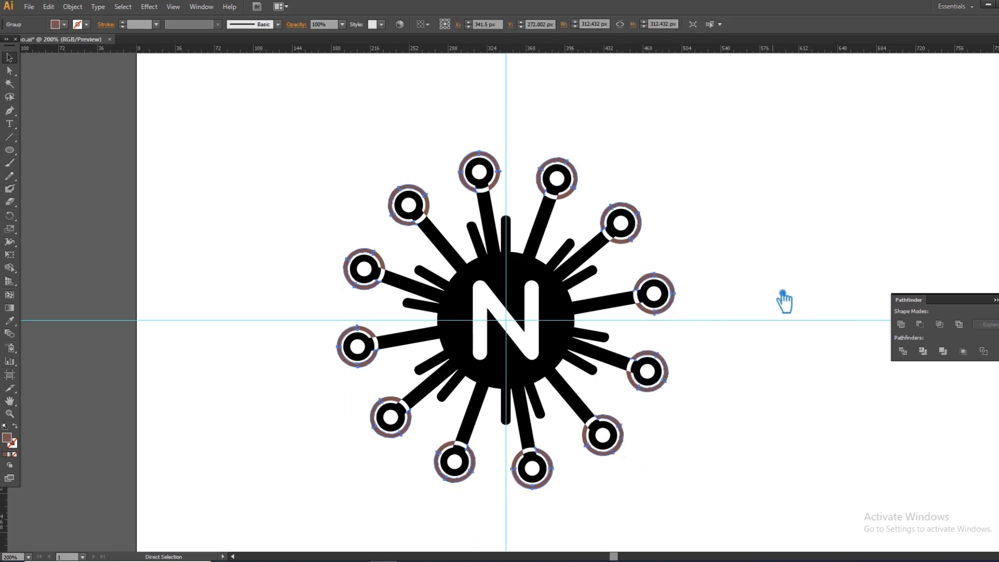
Try deleting the black ray tips and the unfilled circles inside them.
key(ctrl+8)
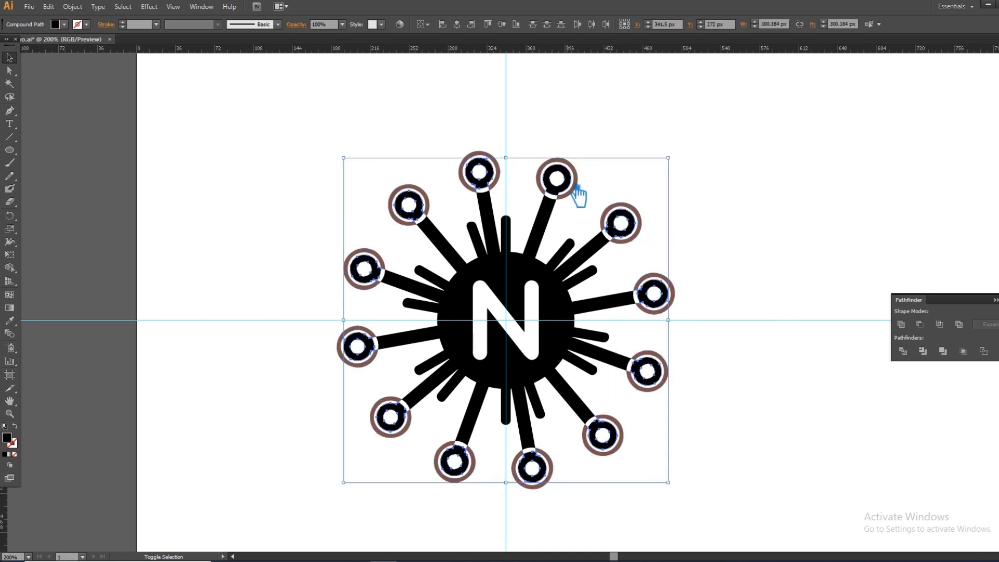
key(ctrl+z)
click(727, 229)
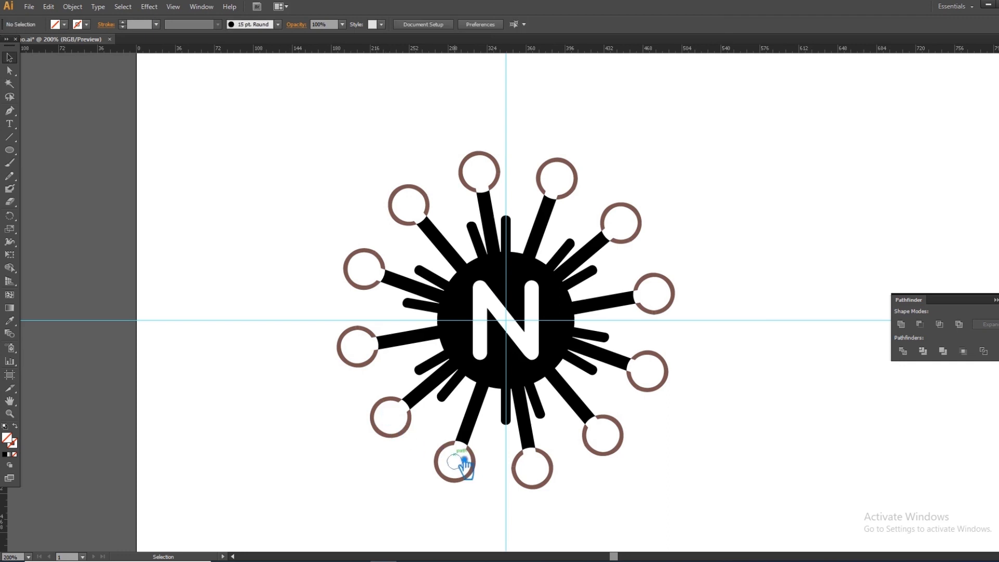
click(608, 435)
key(Delete)
click(564, 177)
key(Delete)
click(491, 180)
key(Delete)
key(ctrl+alt+3)
click(820, 373)
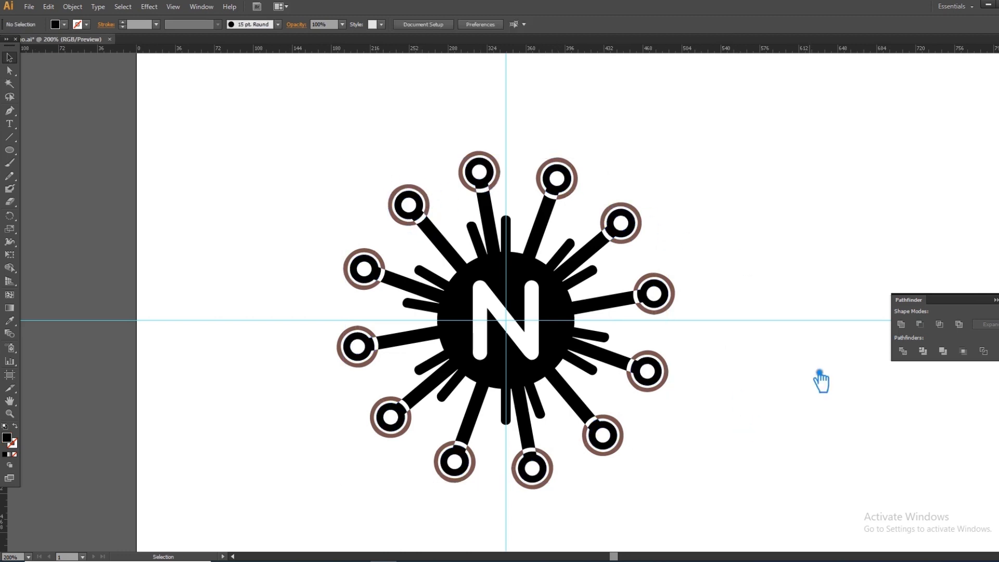
Try combining the entire artwork with a Pathfinder operation.
drag(723, 524, 257, 126)
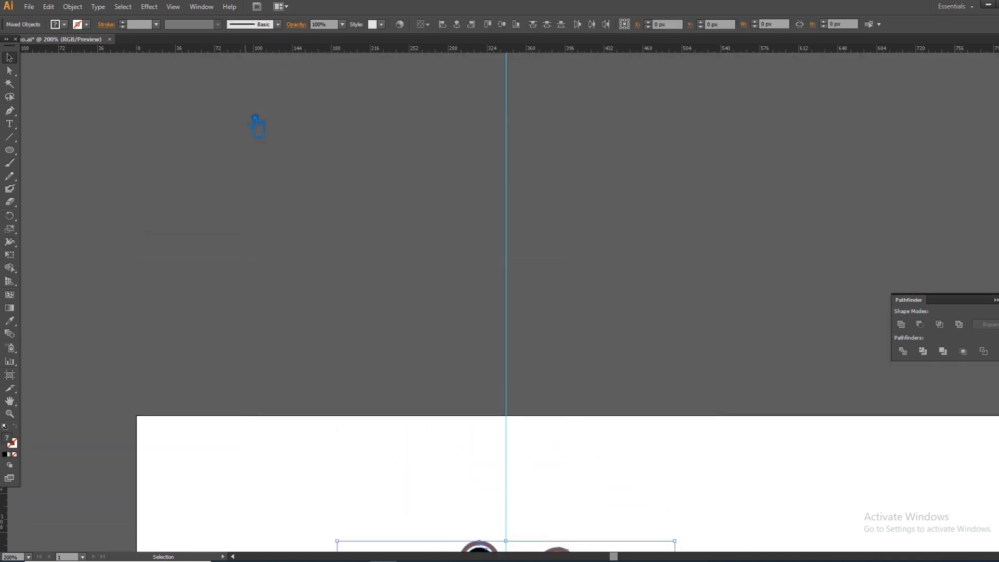
scroll(335, 218, down, 5)
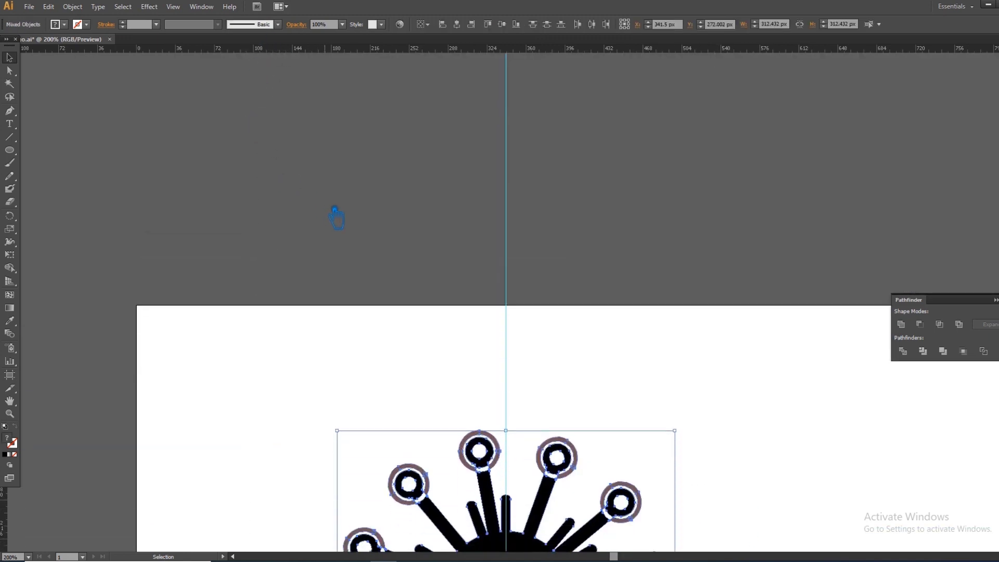
click(912, 347)
click(813, 360)
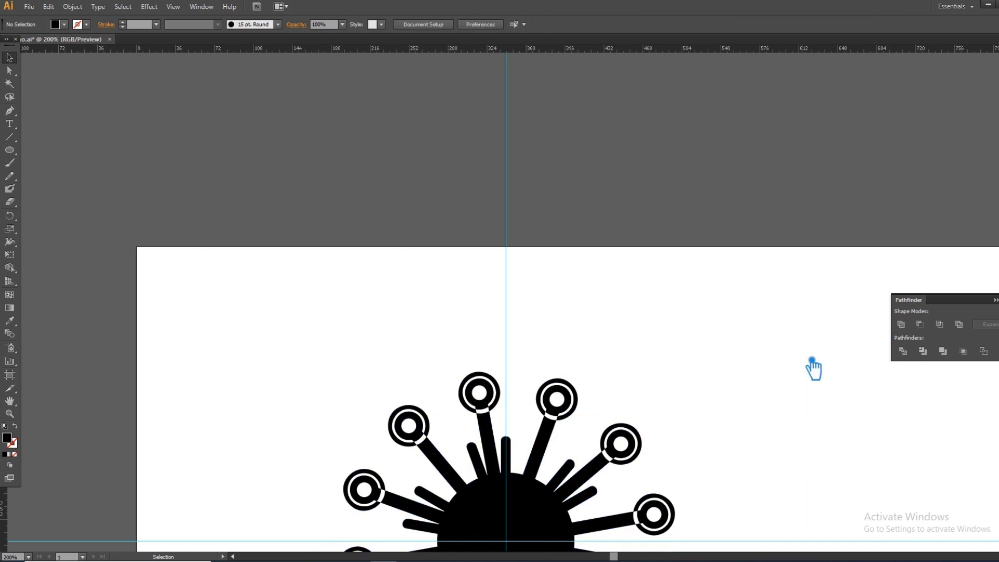
key(ctrl+z)
click(814, 368)
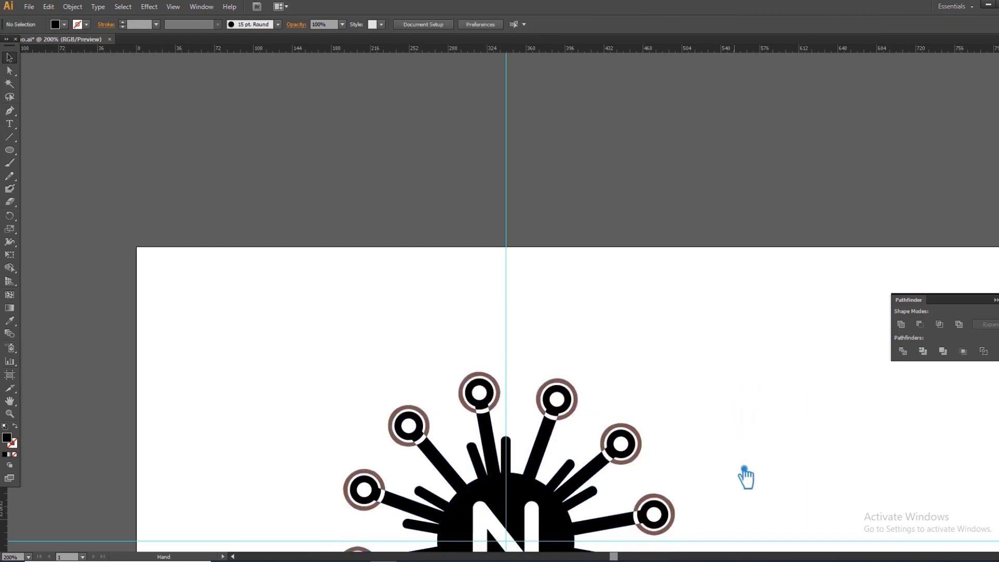
Combine the rings, tips, rays and body into one all-black group with the Pathfinder, keeping the N and ring gaps open.
drag(748, 475, 727, 264)
drag(715, 500, 299, 96)
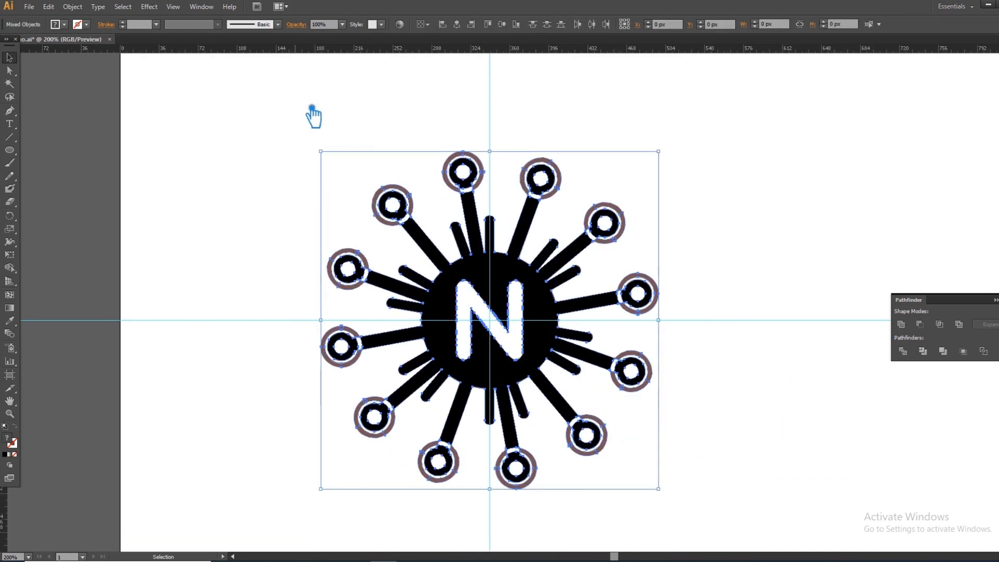
click(917, 327)
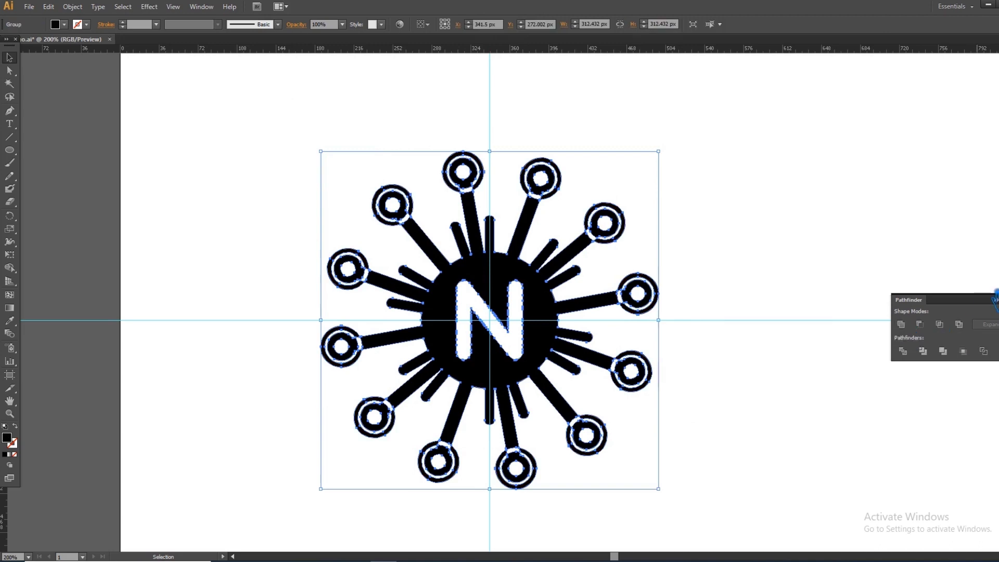
click(900, 290)
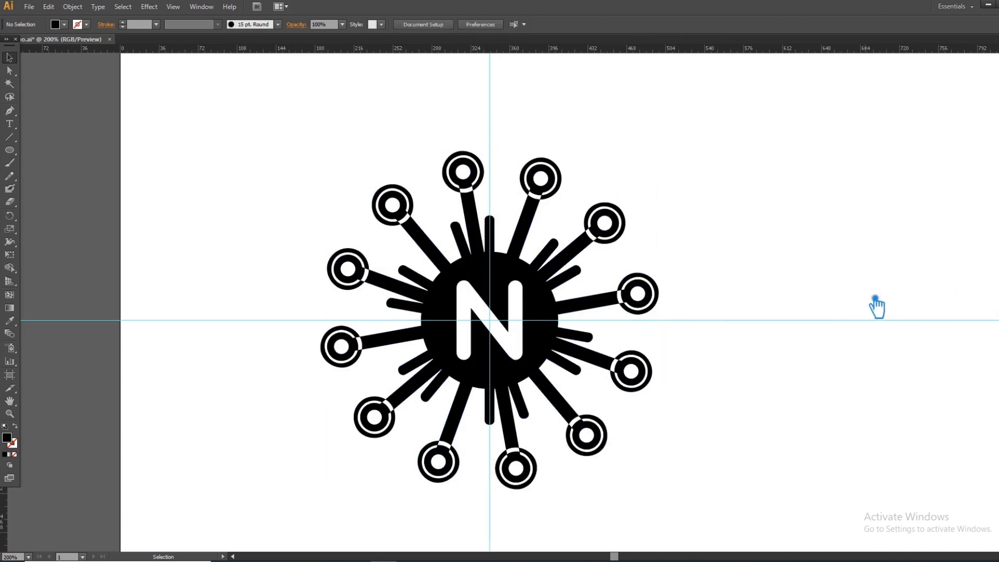
click(544, 312)
click(775, 290)
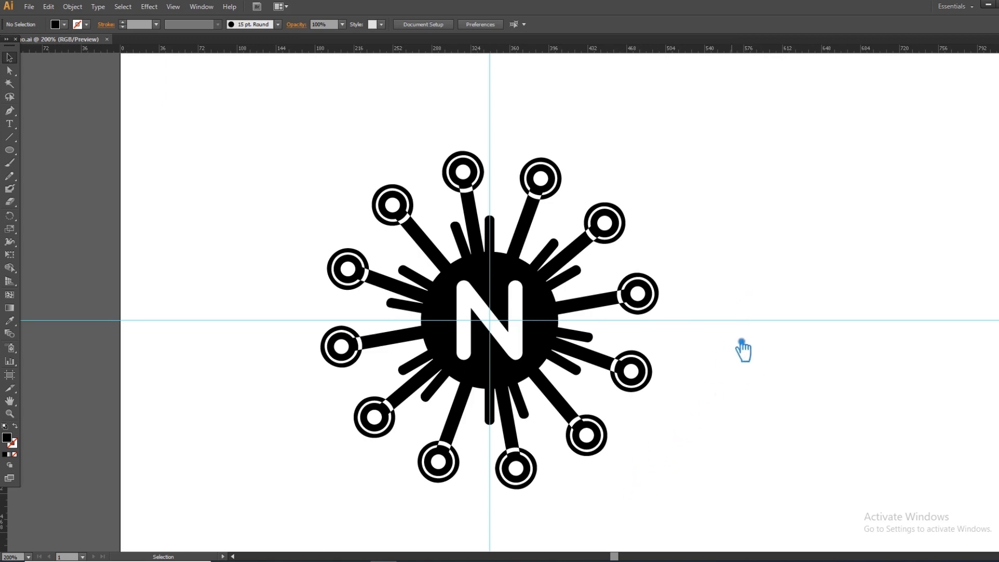
drag(693, 498, 316, 141)
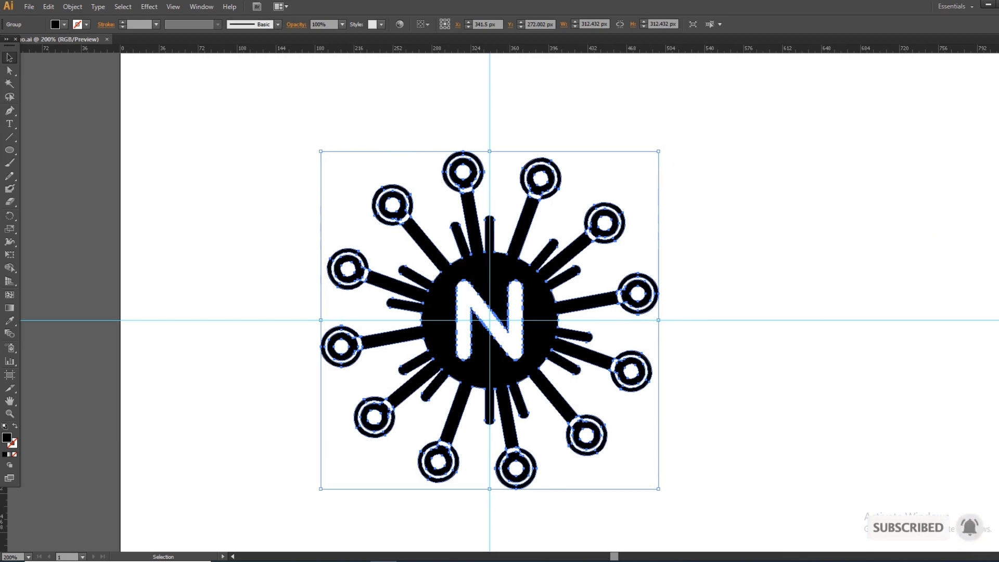
click(998, 302)
click(902, 325)
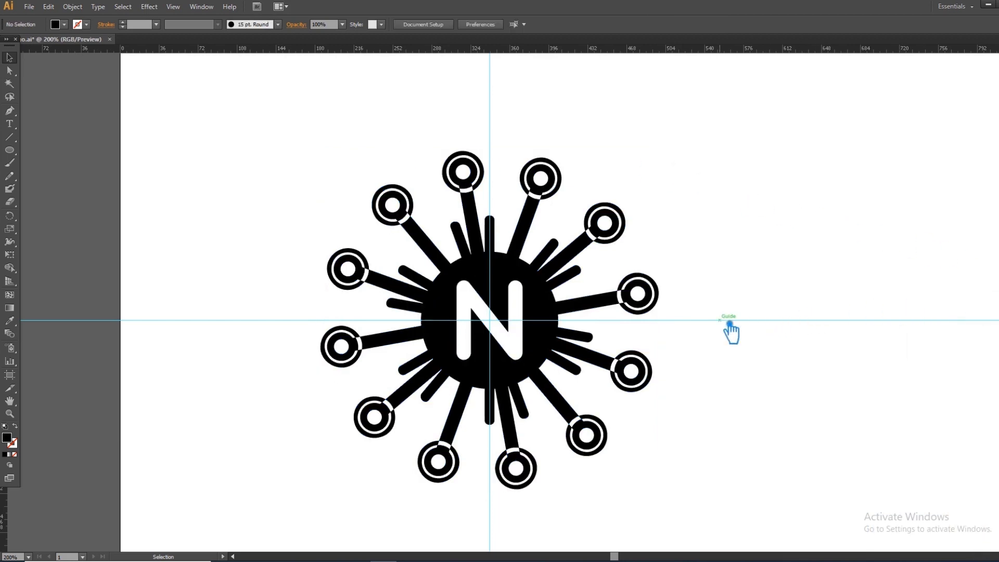
Move the ringed-tip sun logo to the middle of the artboard and hide the guides.
key(ctrl+minus)
key(ctrl+minus)
key(ctrl+minus)
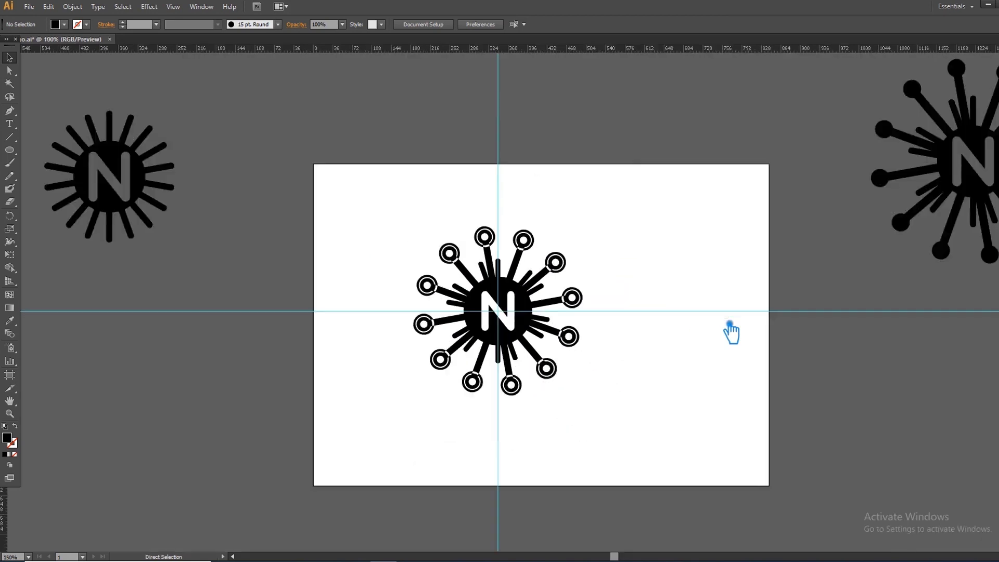
click(544, 319)
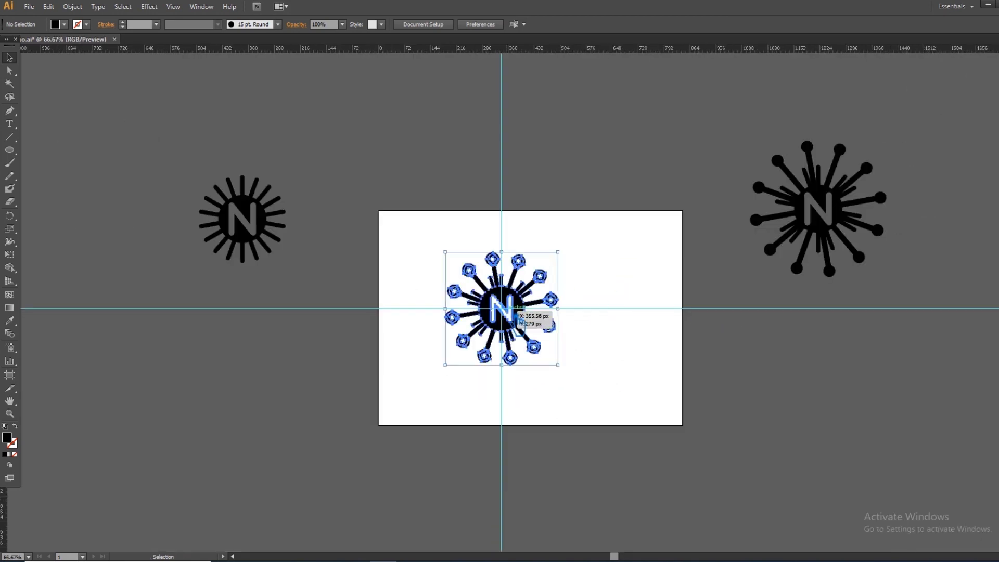
click(618, 335)
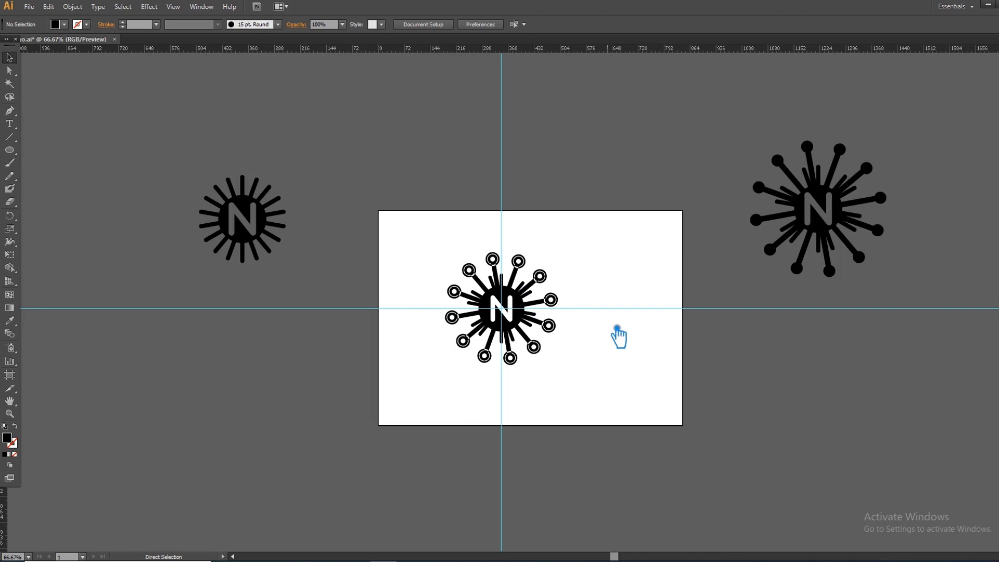
key(ctrl+plus)
drag(551, 332, 588, 345)
key(ctrl+semicolon)
click(725, 349)
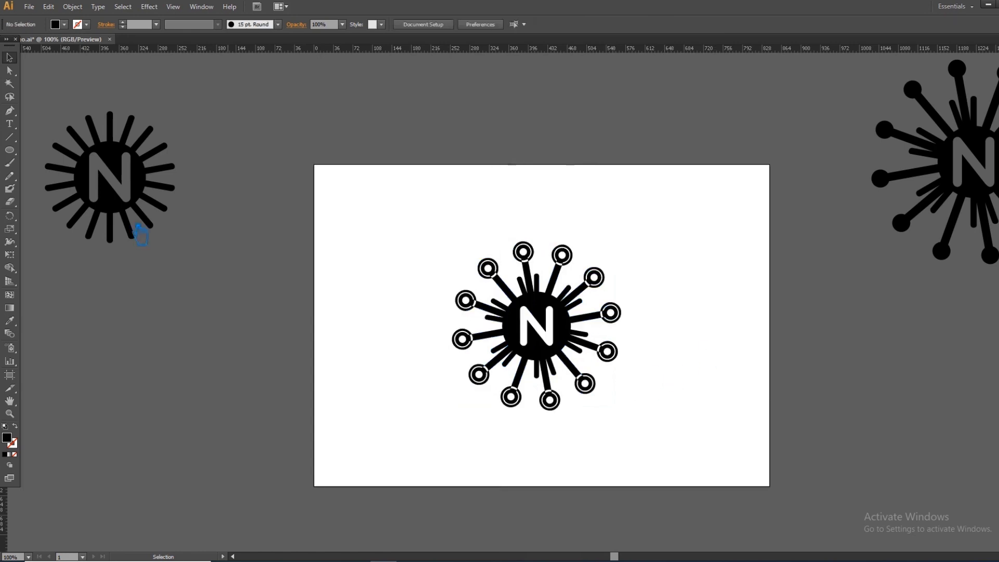
Draw a black rectangle of 864 by 611 px covering the whole artboard, extending slightly past its edges.
drag(21, 152, 55, 129)
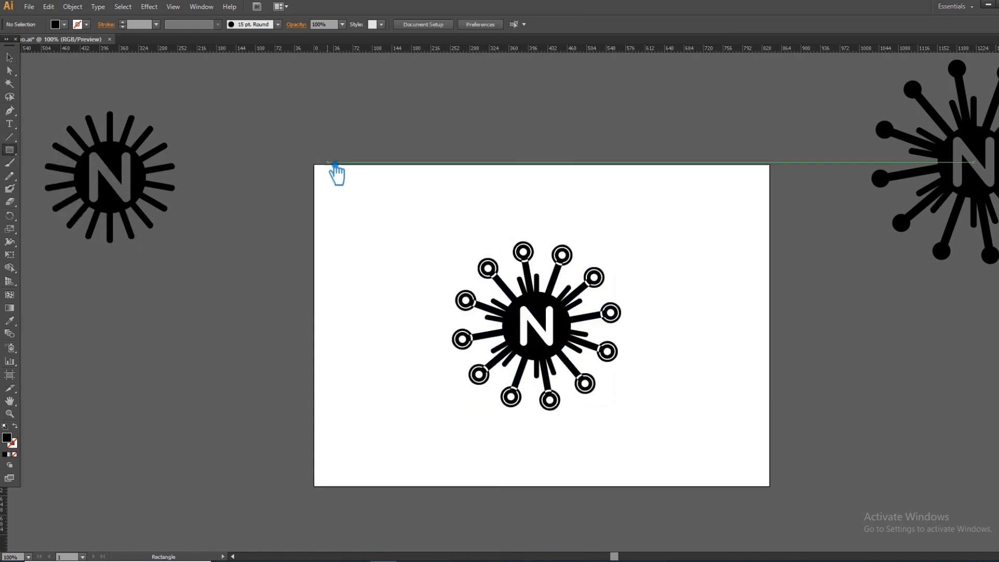
drag(308, 160, 787, 504)
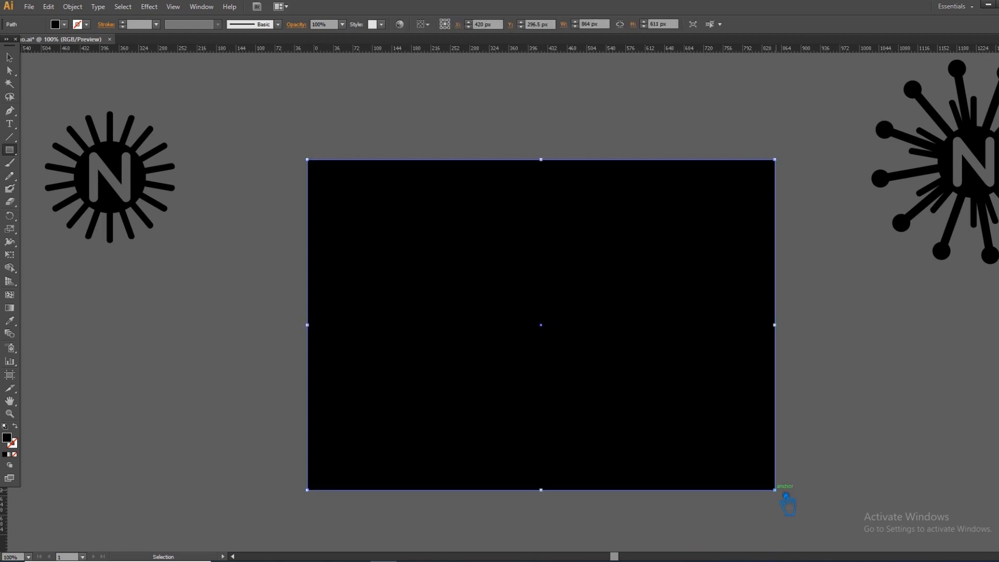
key(v)
click(865, 411)
key(m)
click(539, 338)
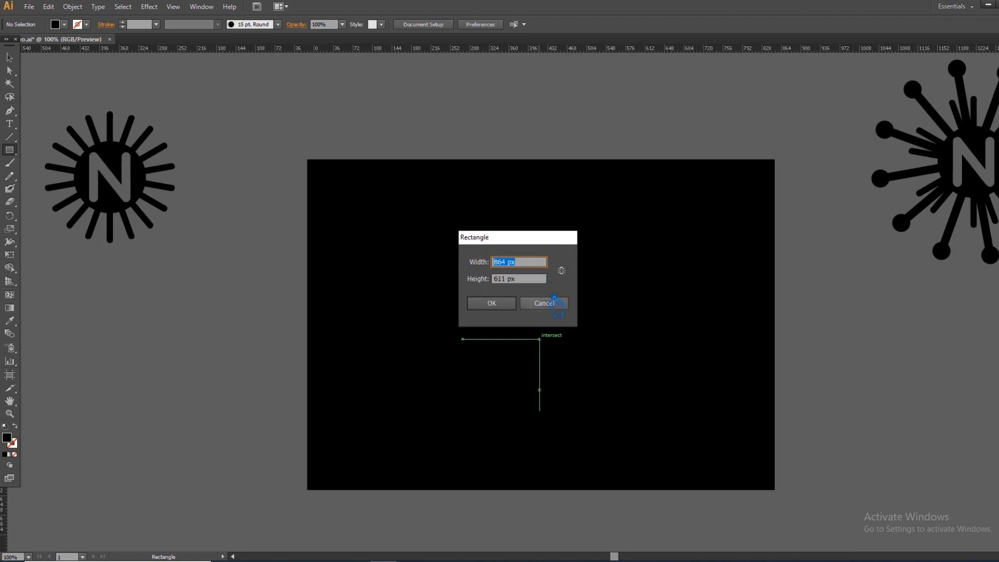
click(551, 304)
Place the ringed-tip sun logo in front of the black rectangle and fill it with white.
click(10, 57)
key(ctrl+v)
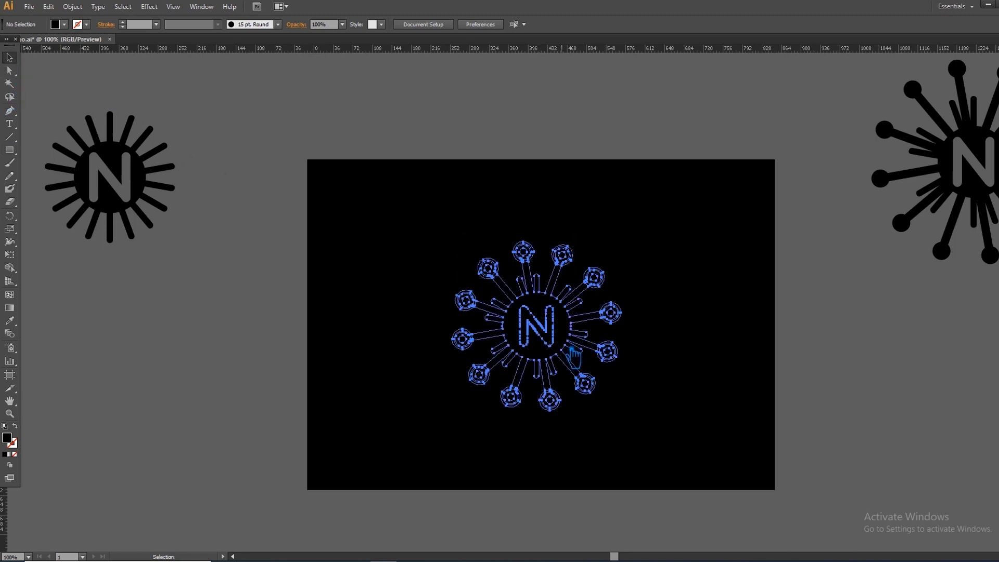
double_click(13, 444)
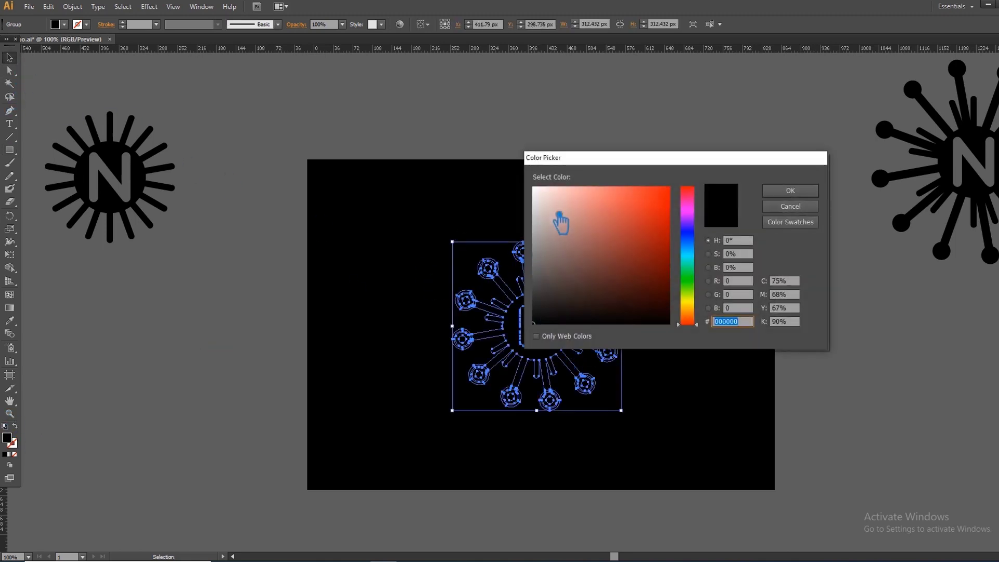
click(534, 188)
click(790, 191)
click(855, 253)
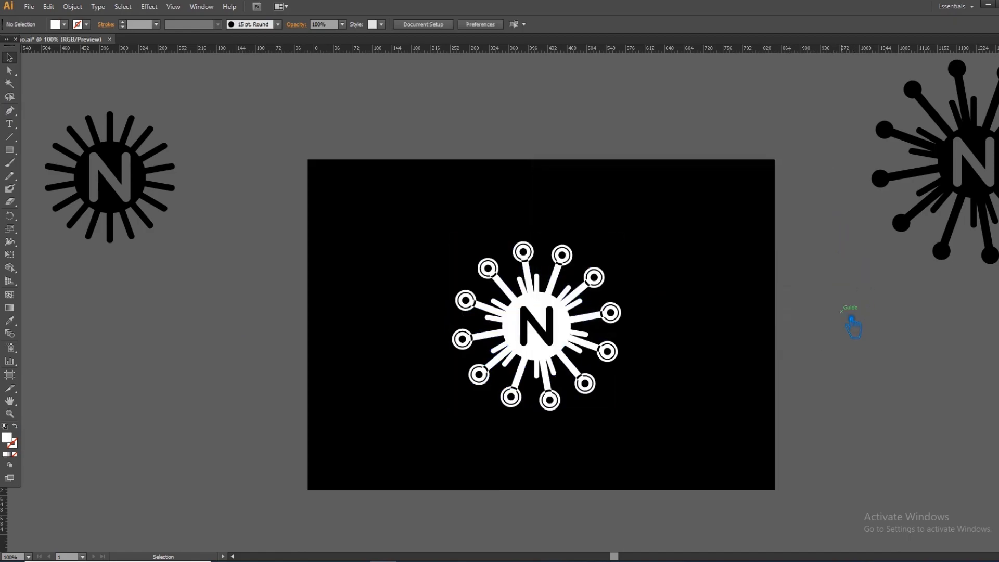